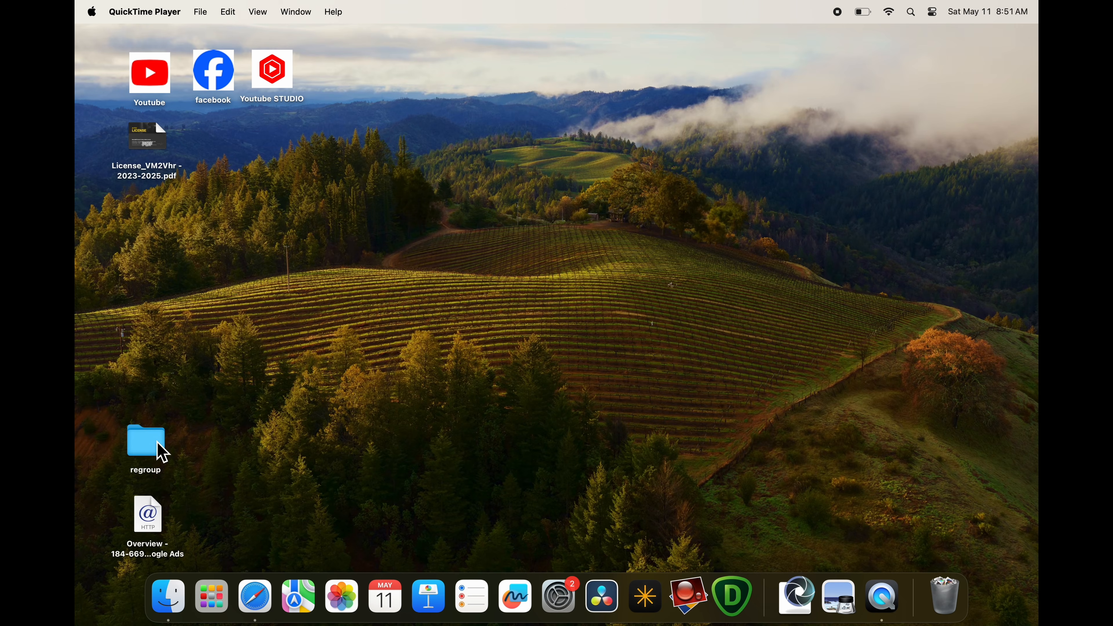
Open a Finder window from the regroup desktop folder, show Documents in it and make the window full screen.
{"action": "left_click", "coordinate": [156, 440]}
{"action": "double_click", "coordinate": [162, 454]}
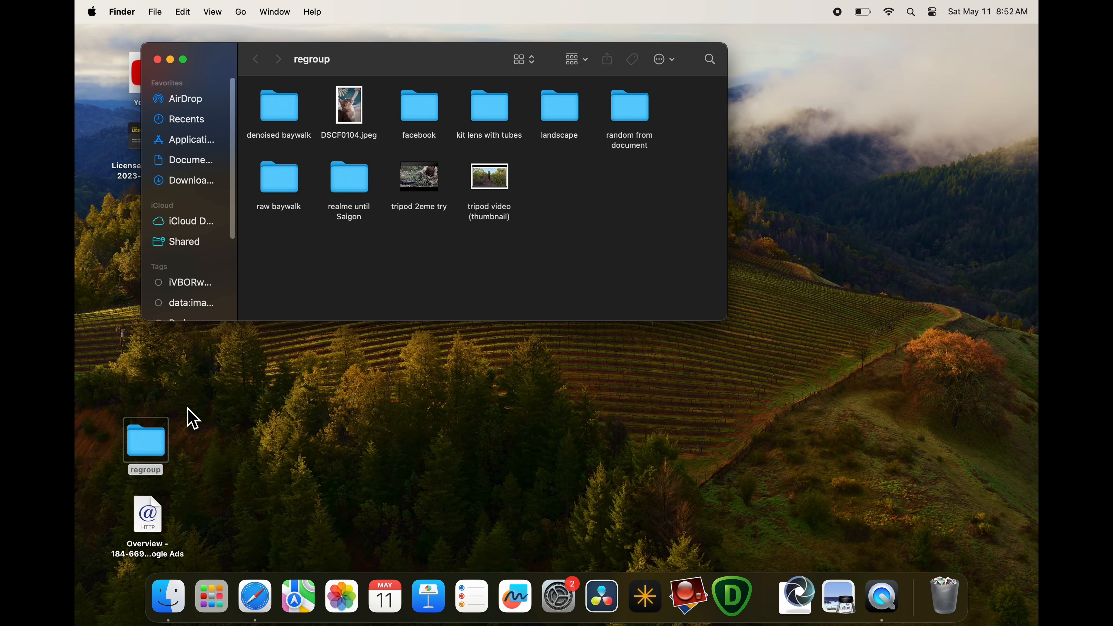
{"action": "left_click", "coordinate": [192, 162]}
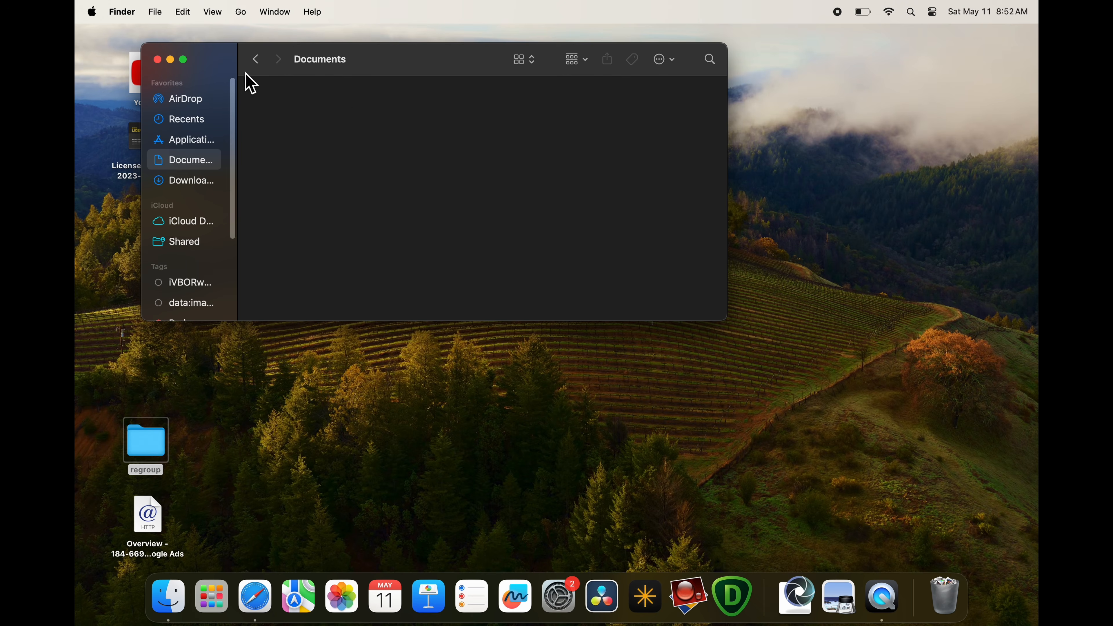
{"action": "left_click", "coordinate": [185, 60]}
Create a new folder named "1 RAW ORIGINAL" in Documents.
{"action": "right_click", "coordinate": [285, 125]}
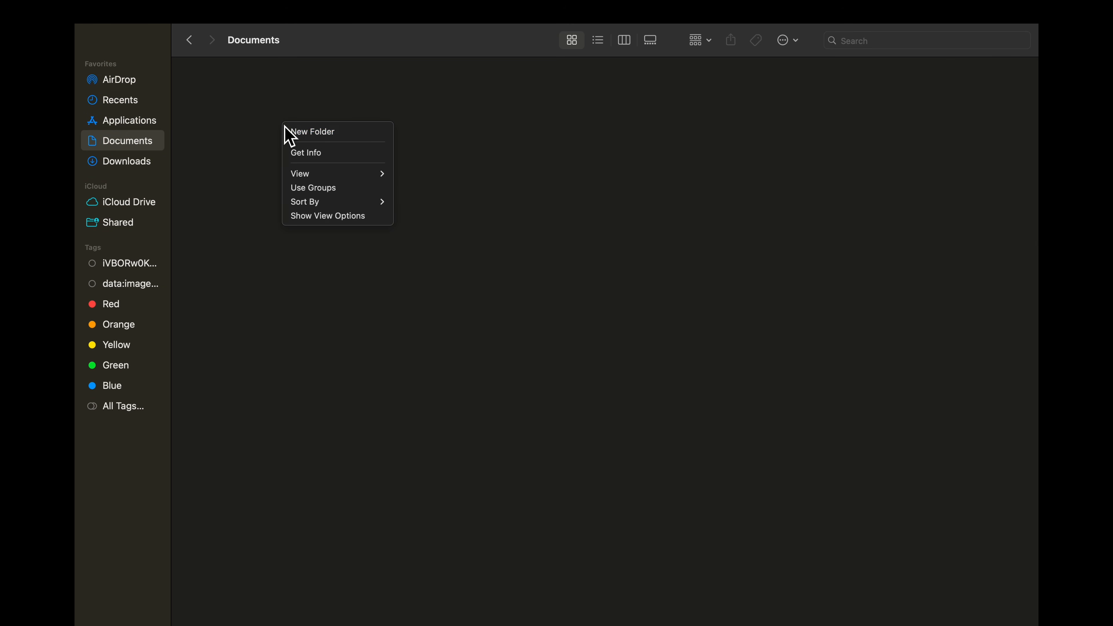
{"action": "left_click", "coordinate": [319, 133]}
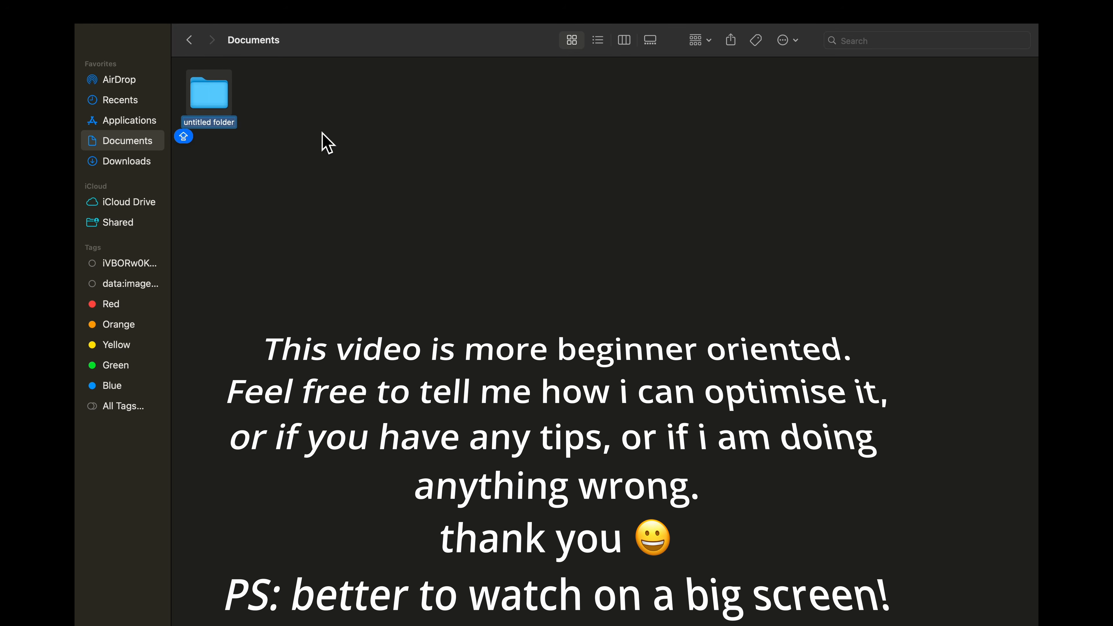
{"action": "type", "text": "RAW"}
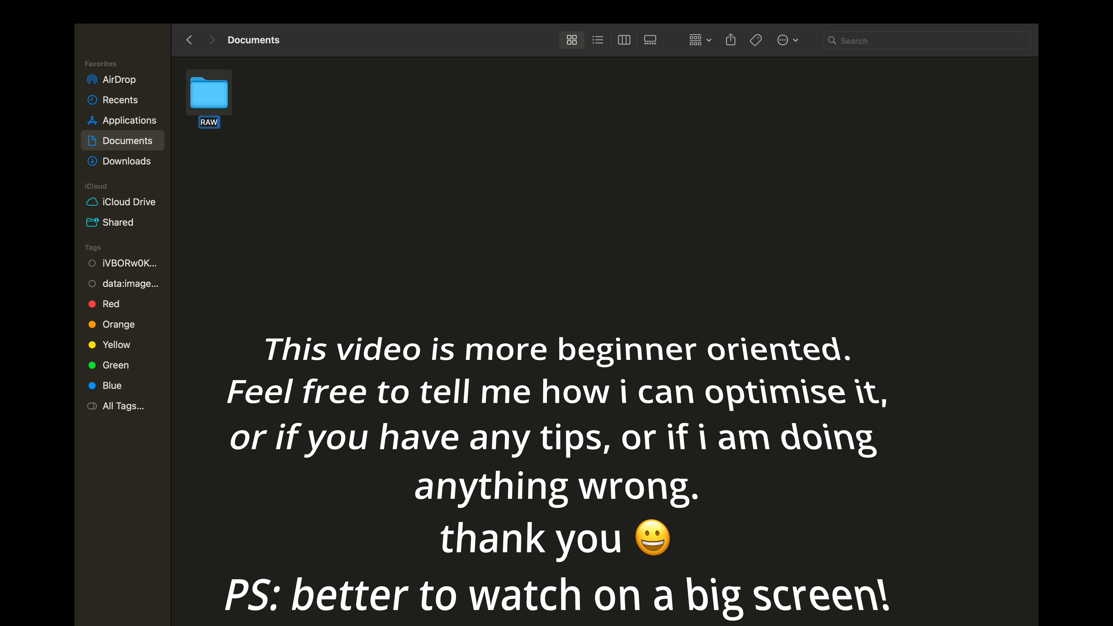
{"action": "type", "text": " ORIGINAL"}
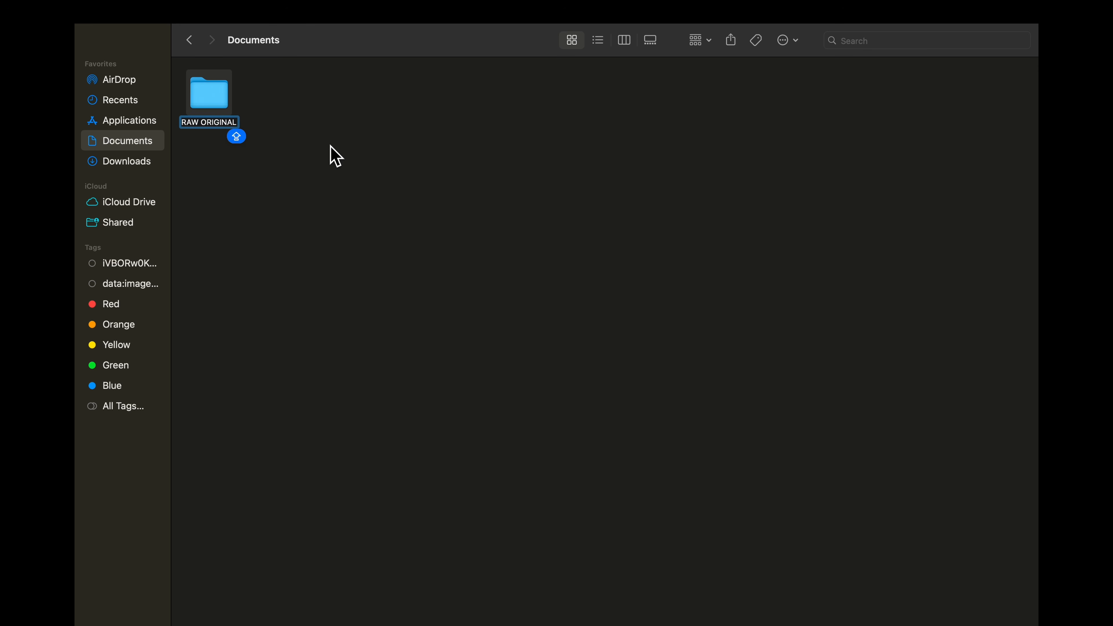
{"action": "left_click", "coordinate": [186, 127]}
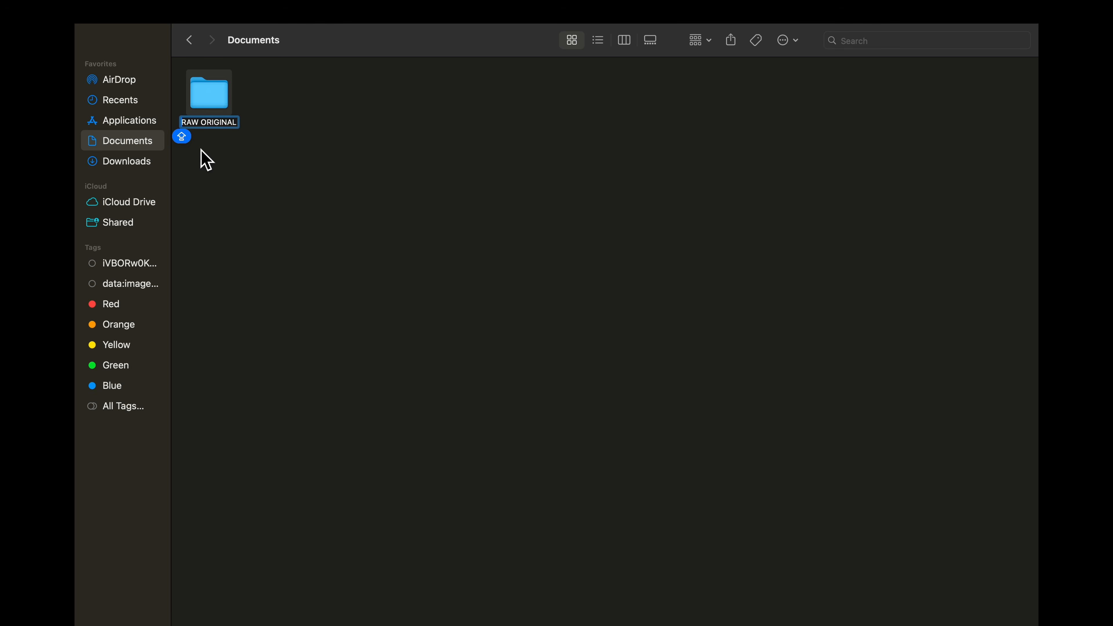
{"action": "type", "text": "1"}
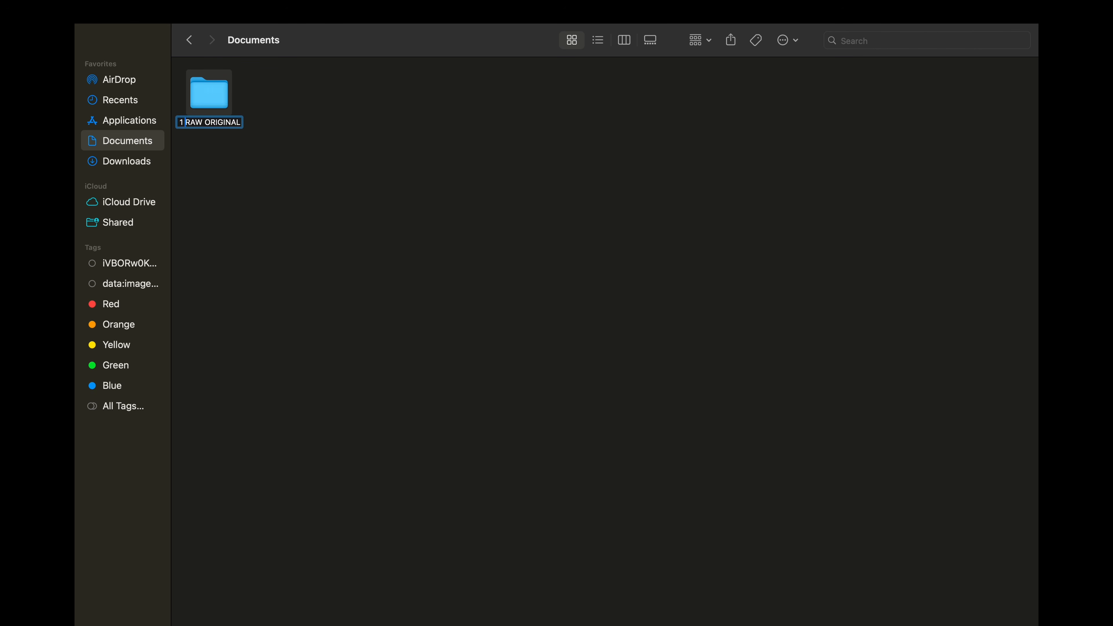
{"action": "left_click", "coordinate": [282, 160]}
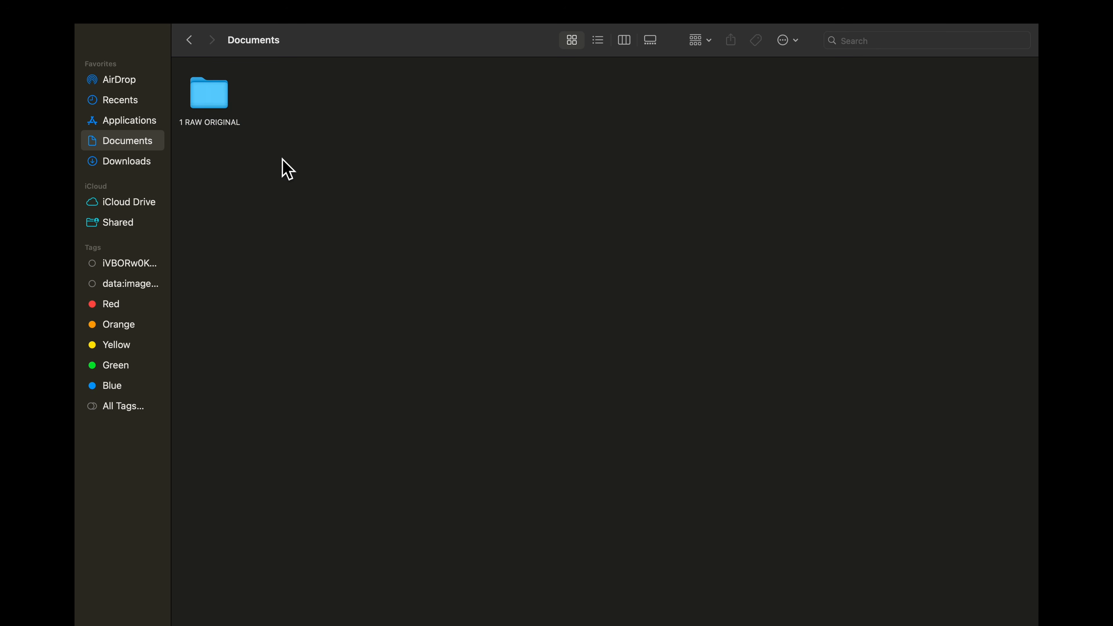
Create a second folder in Documents named "2 STACKED".
{"action": "right_click", "coordinate": [313, 134]}
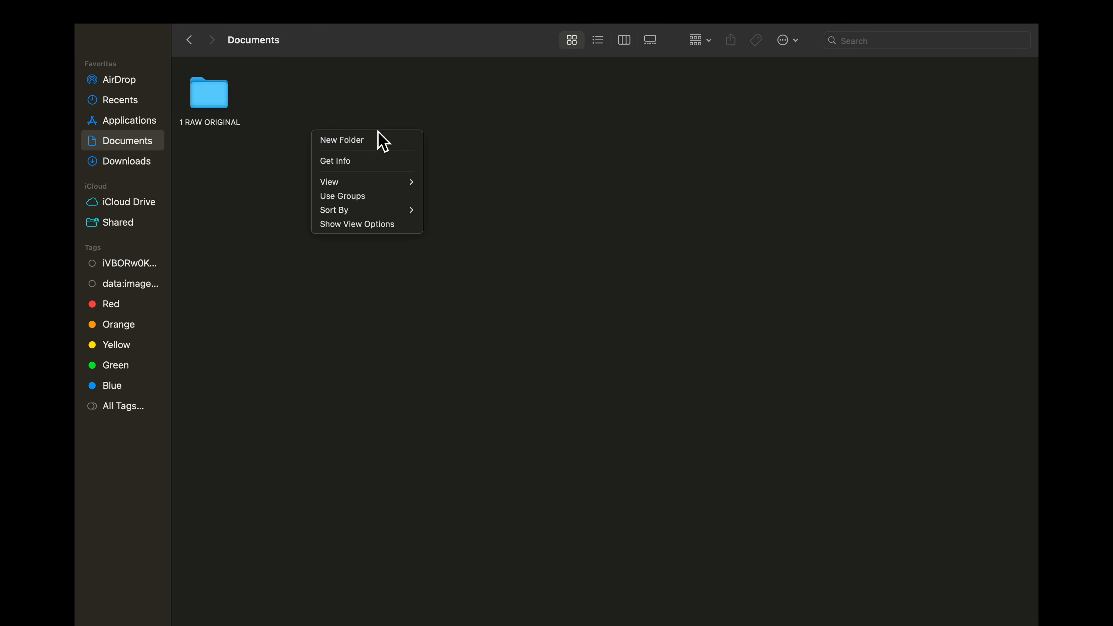
{"action": "left_click", "coordinate": [373, 140]}
{"action": "type", "text": "2 STAC"}
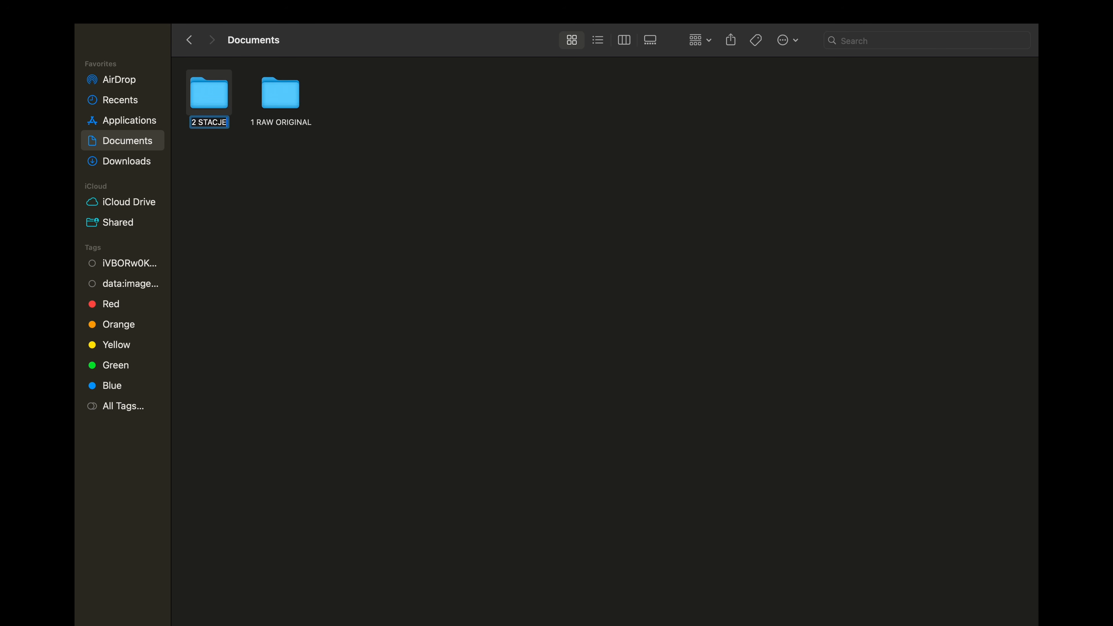
{"action": "type", "text": "KED"}
{"action": "left_click", "coordinate": [312, 157]}
Create a third folder in Documents named "3 EDITED".
{"action": "right_click", "coordinate": [391, 155]}
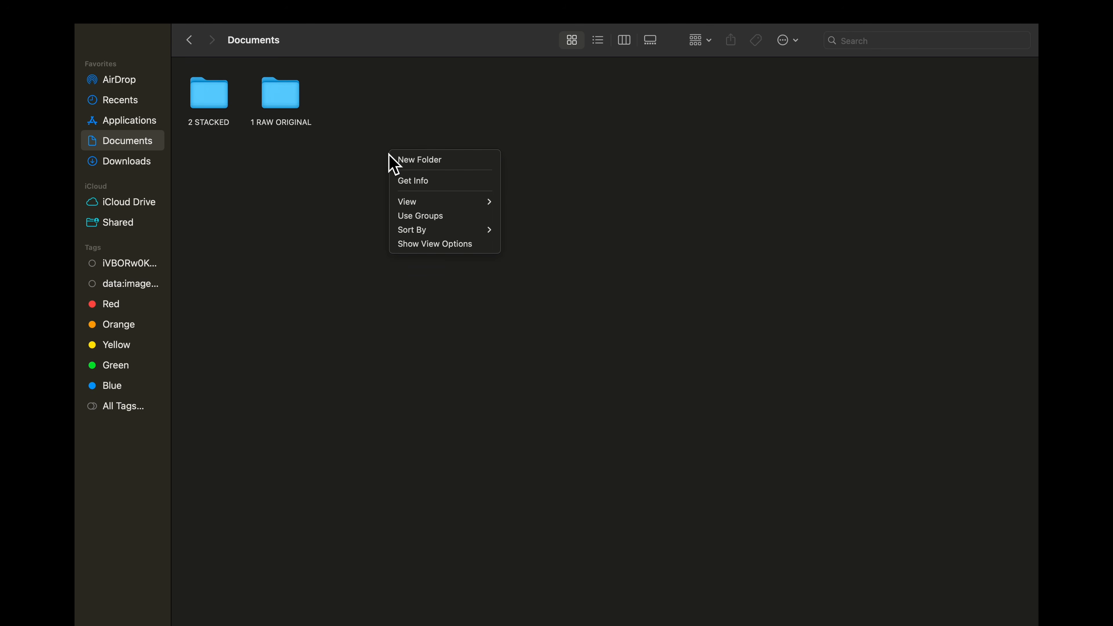
{"action": "left_click", "coordinate": [444, 163]}
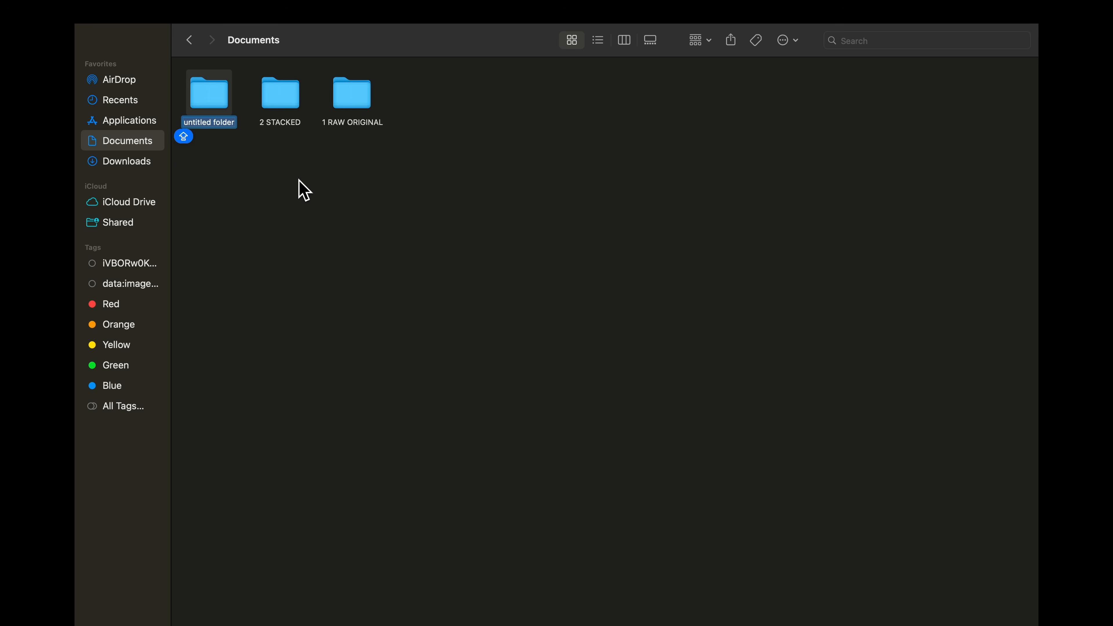
{"action": "type", "text": "3"}
{"action": "key", "text": "Caps_Lock"}
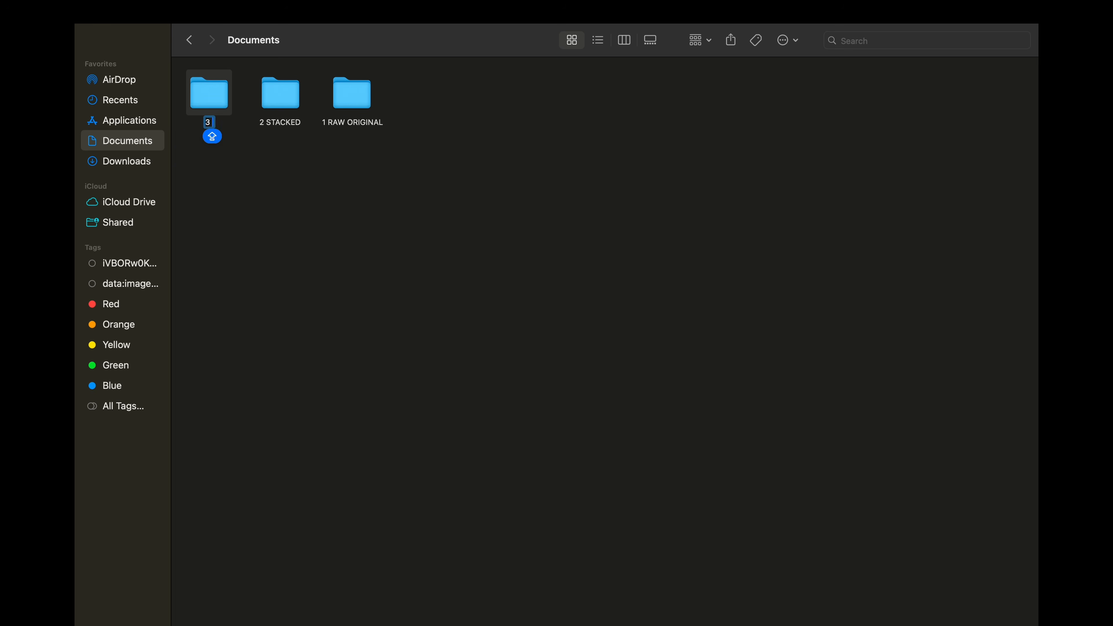
{"action": "type", "text": "EDITED"}
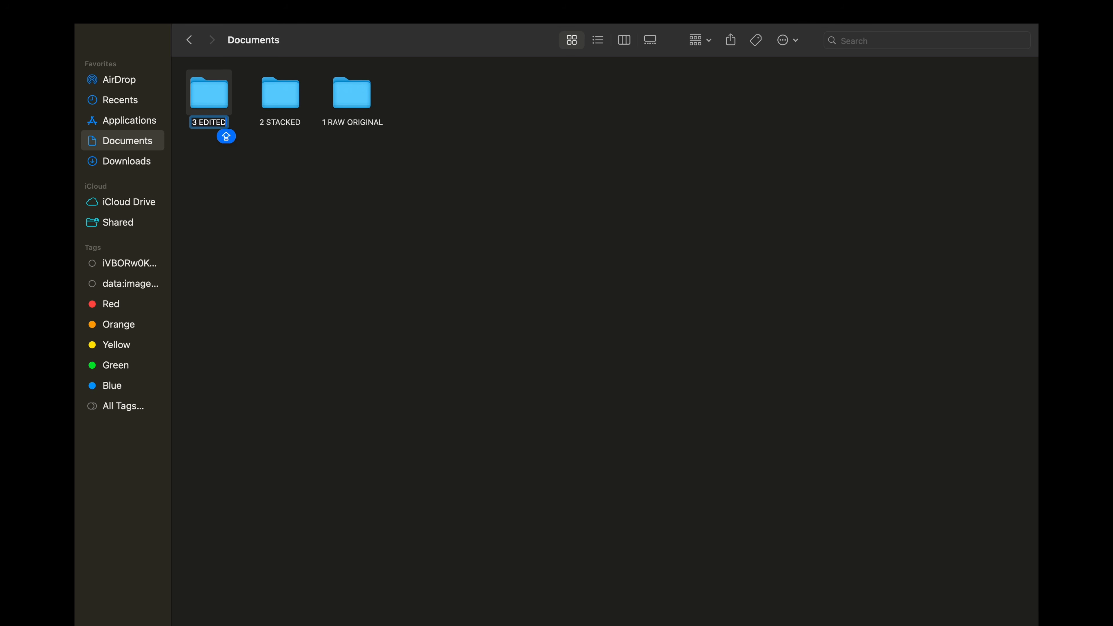
{"action": "left_click", "coordinate": [336, 230]}
Create a fourth folder in Documents named "4 DENOISED".
{"action": "right_click", "coordinate": [331, 221]}
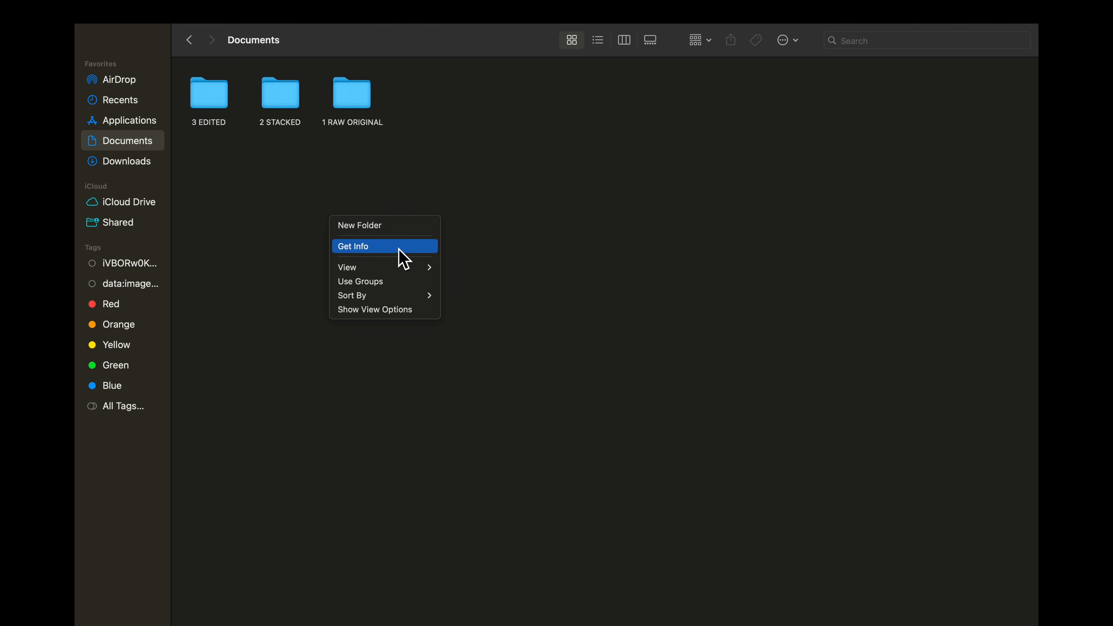
{"action": "left_click", "coordinate": [388, 228]}
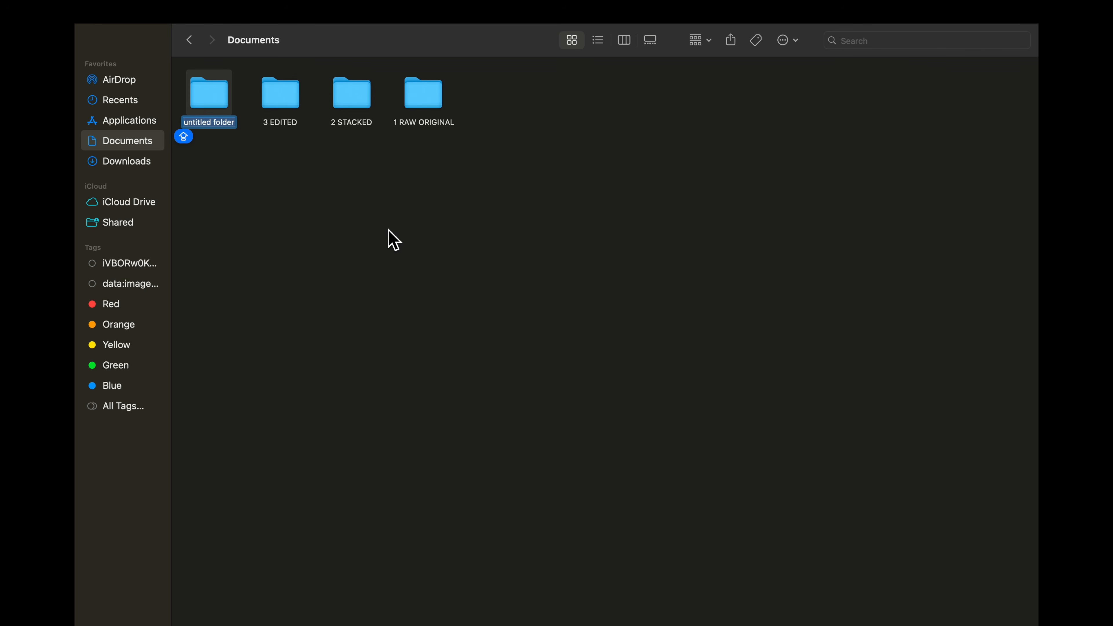
{"action": "type", "text": "4 DENOISED"}
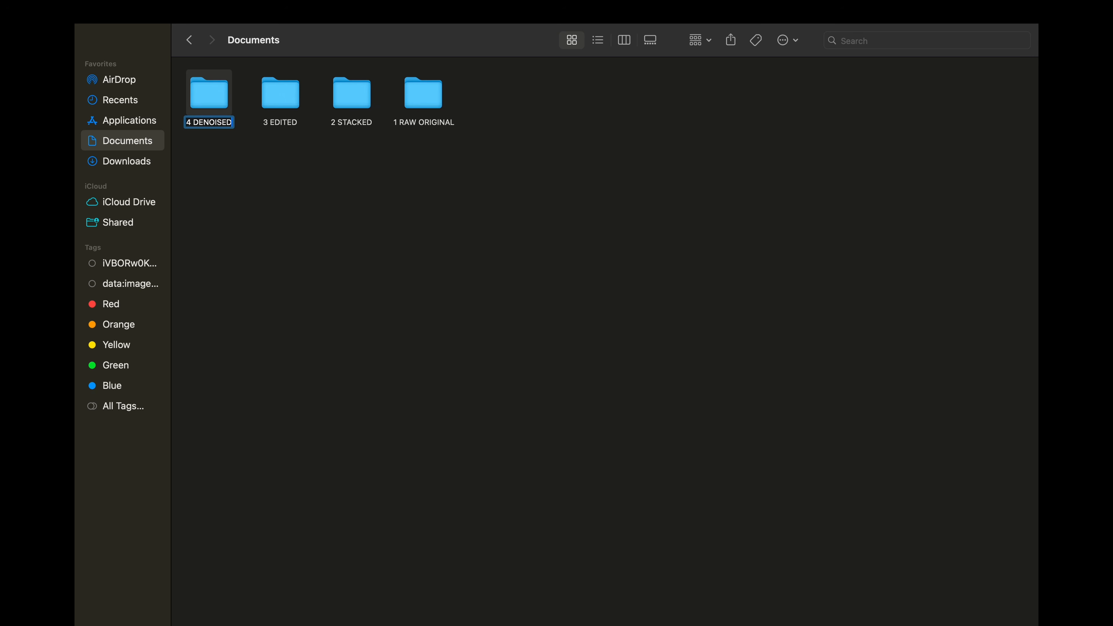
{"action": "key", "text": "Caps_Lock"}
{"action": "left_click", "coordinate": [469, 292]}
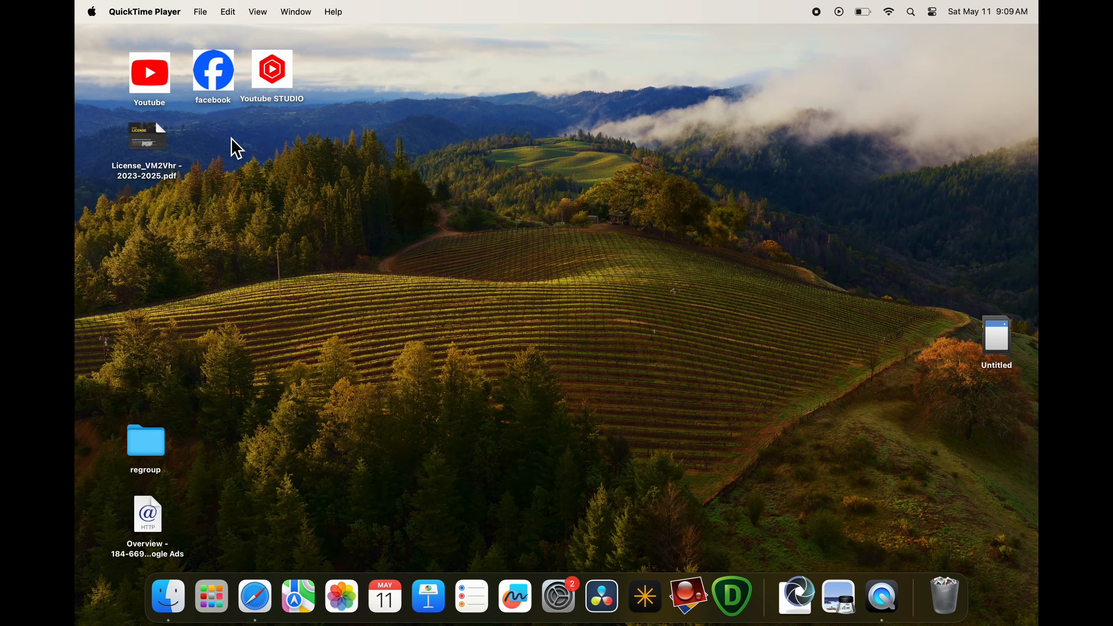
Open the Untitled memory card from the desktop and copy all the files on it.
{"action": "double_click", "coordinate": [1002, 347]}
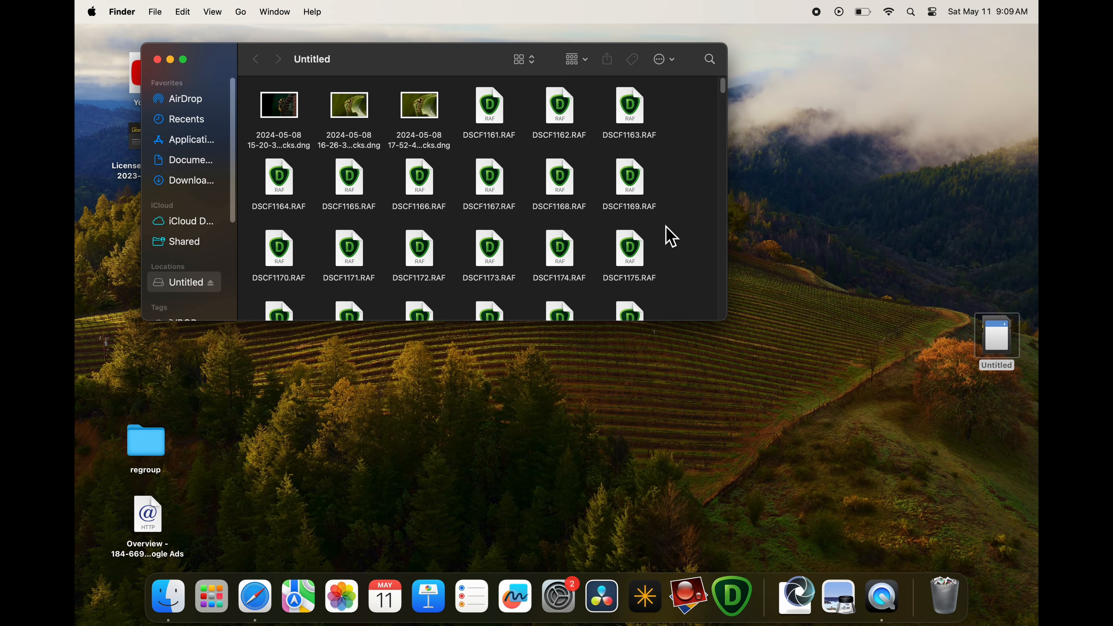
{"action": "key", "text": "super+a"}
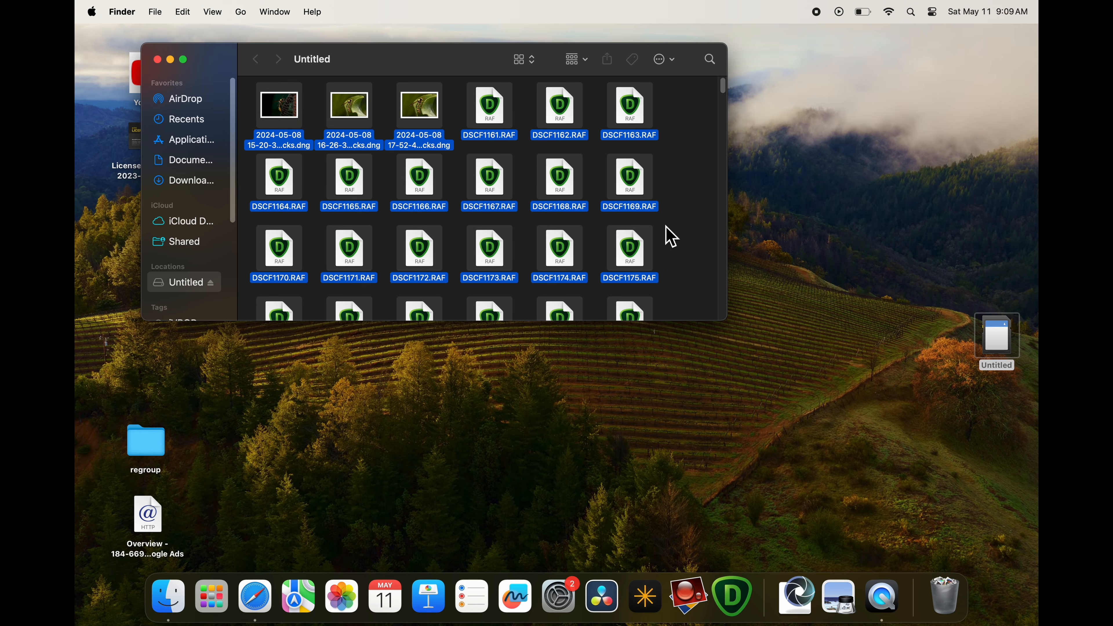
{"action": "right_click", "coordinate": [637, 193]}
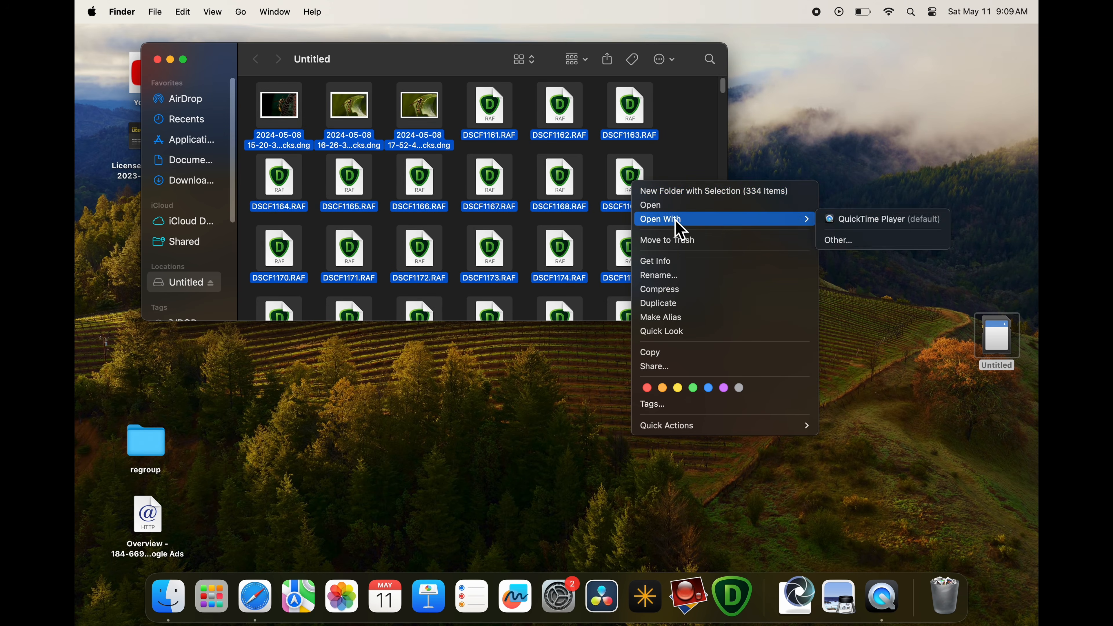
{"action": "left_click", "coordinate": [684, 353]}
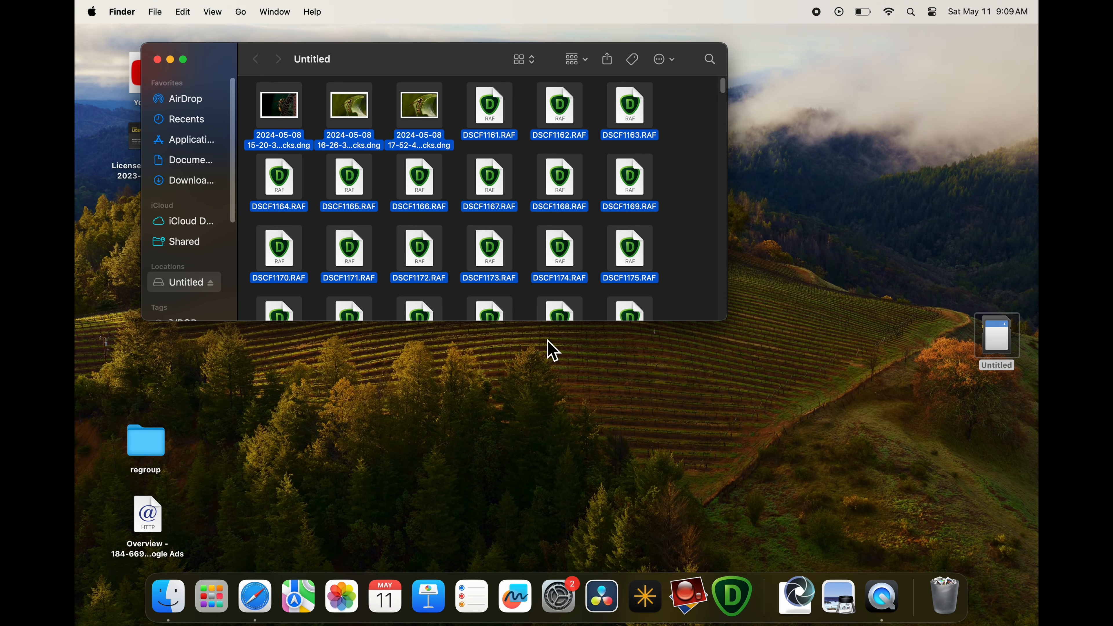
Paste the copied photo files into the 1 RAW ORIGINAL folder in Documents.
{"action": "left_click", "coordinate": [196, 162]}
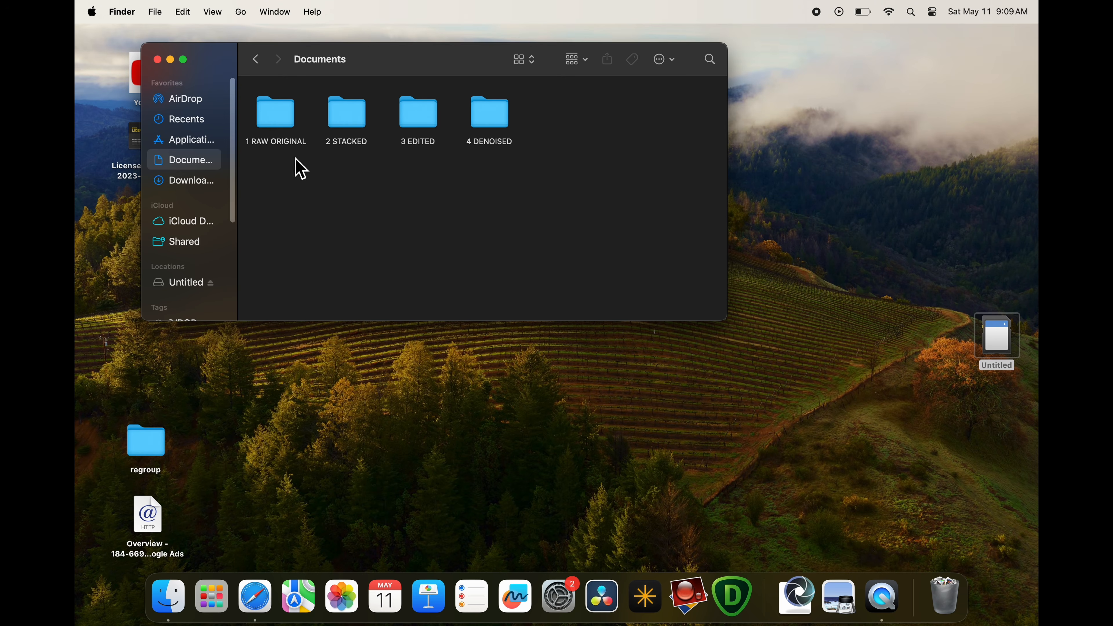
{"action": "right_click", "coordinate": [282, 127]}
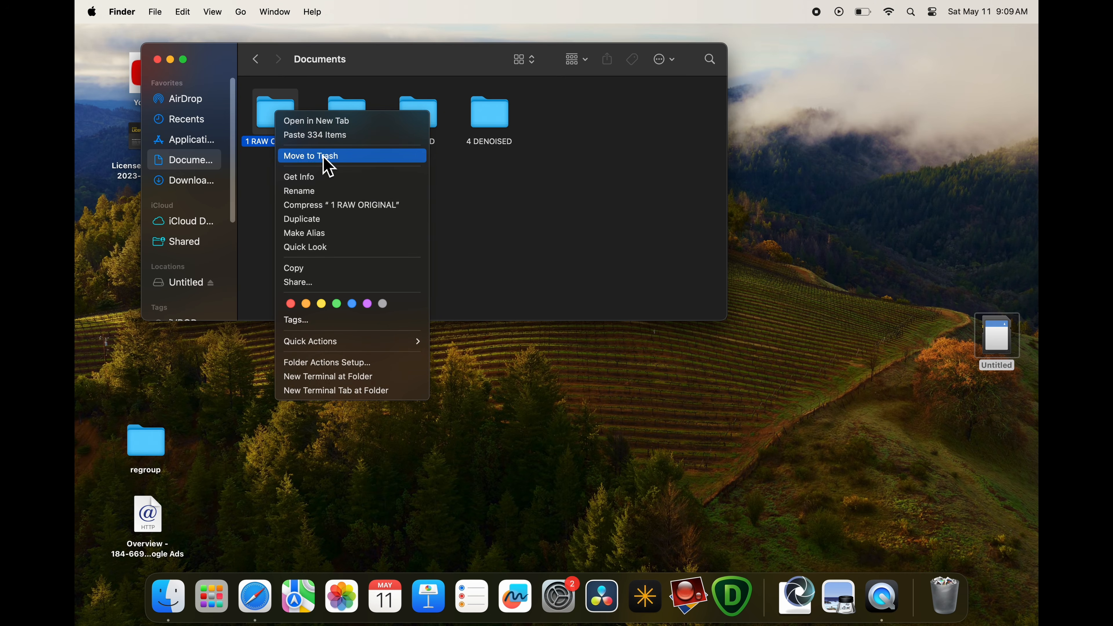
{"action": "left_click", "coordinate": [328, 136]}
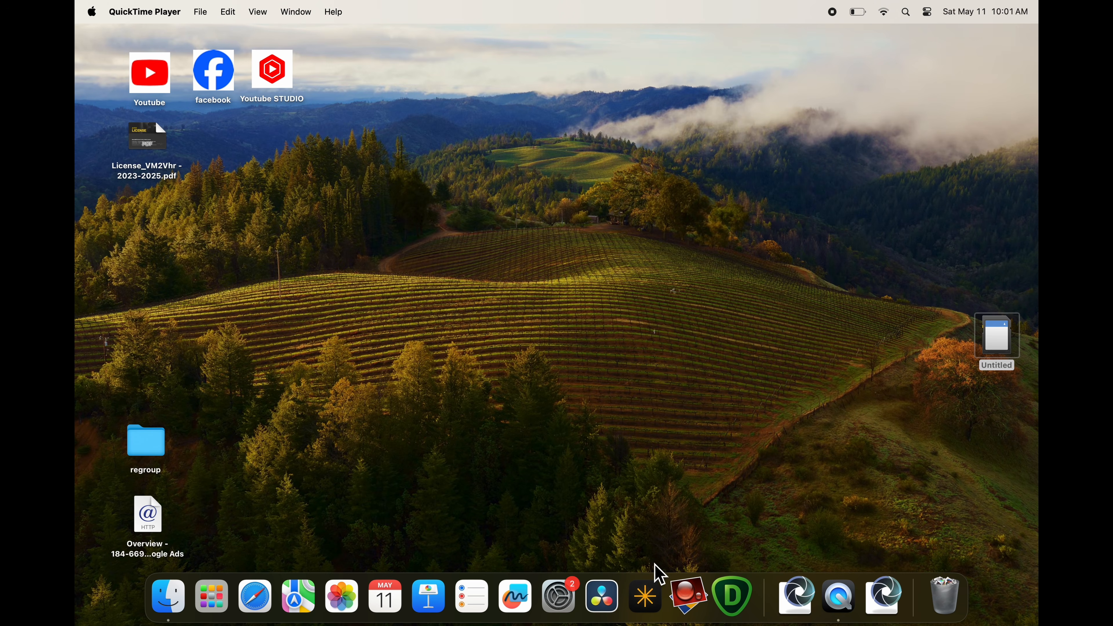
Launch Luminar Neo and show the photo catalog.
{"action": "left_click", "coordinate": [650, 602]}
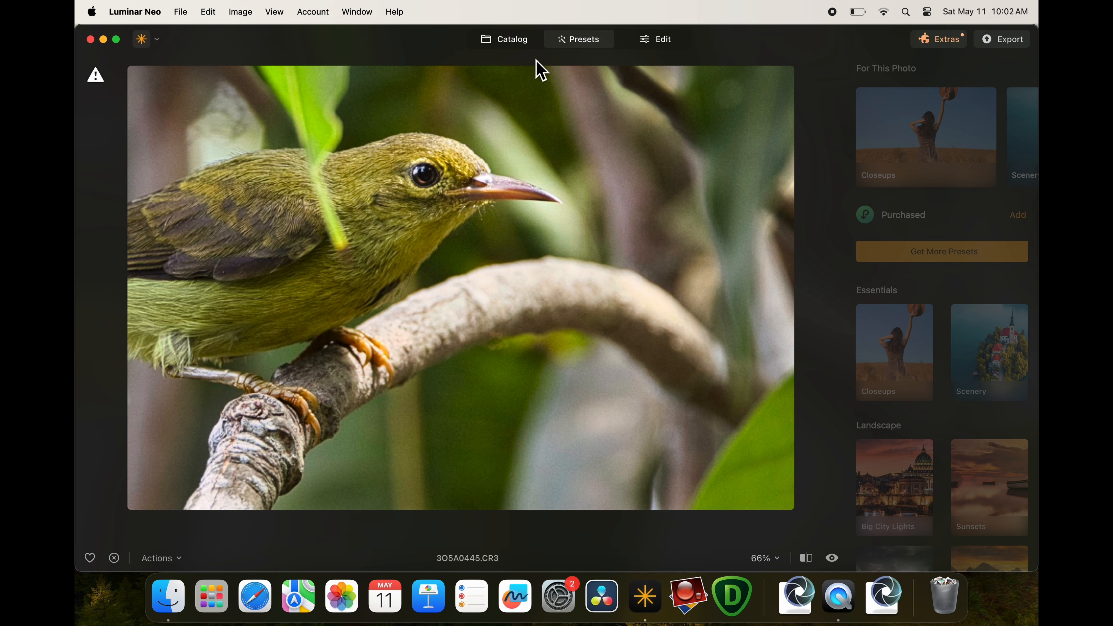
{"action": "left_click", "coordinate": [517, 45]}
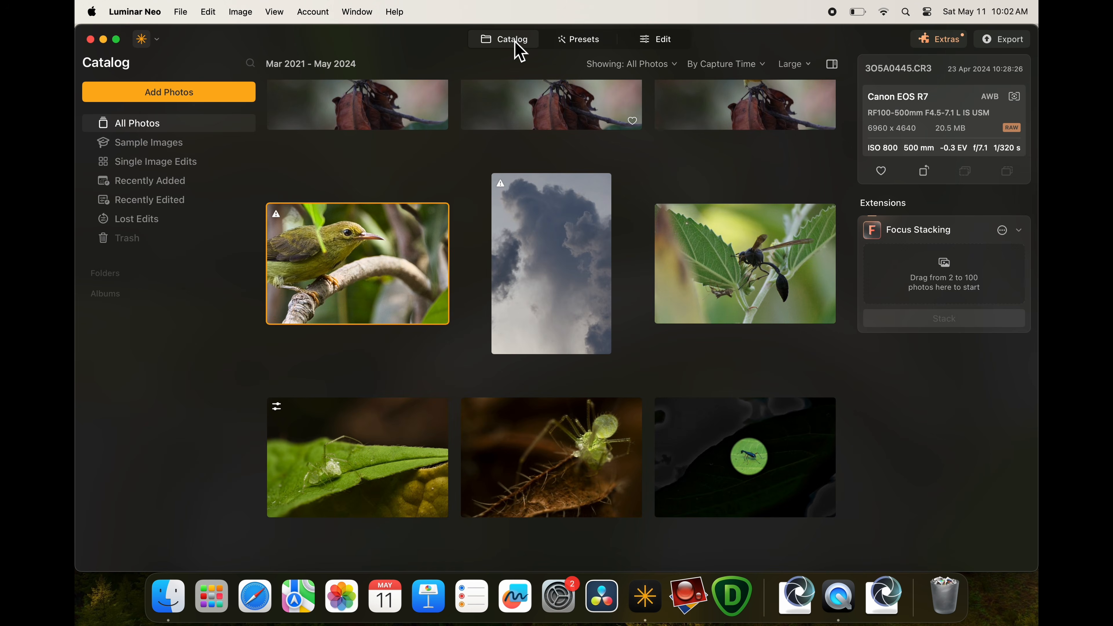
{"action": "scroll", "coordinate": [589, 258], "scroll_direction": "down", "scroll_amount": 5}
{"action": "scroll", "coordinate": [589, 273], "scroll_direction": "up", "scroll_amount": 10}
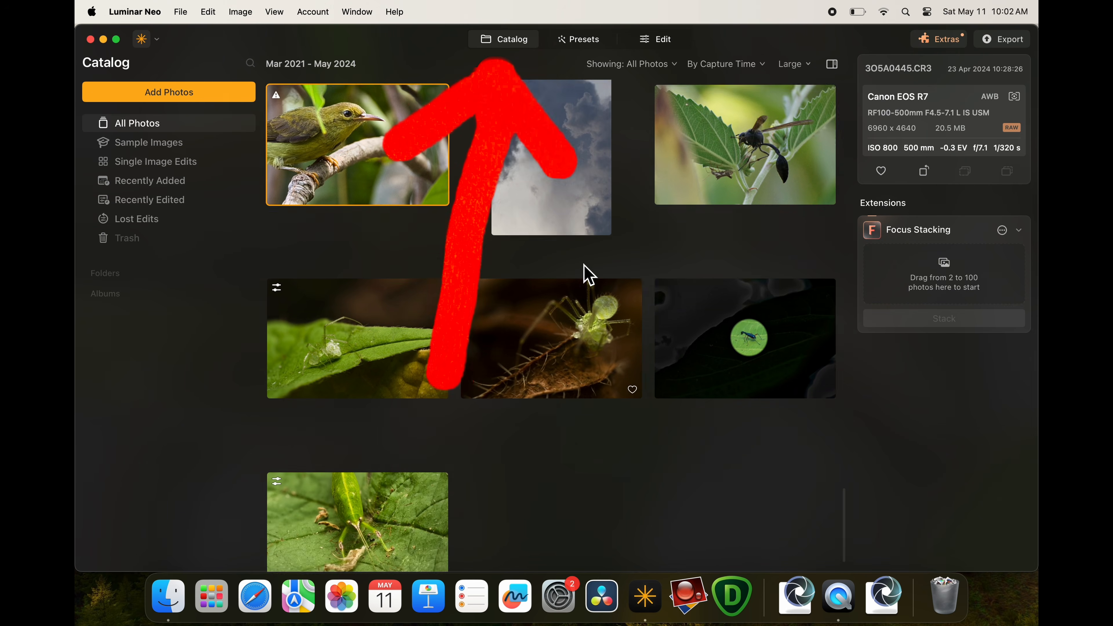
{"action": "scroll", "coordinate": [522, 248], "scroll_direction": "up", "scroll_amount": 2}
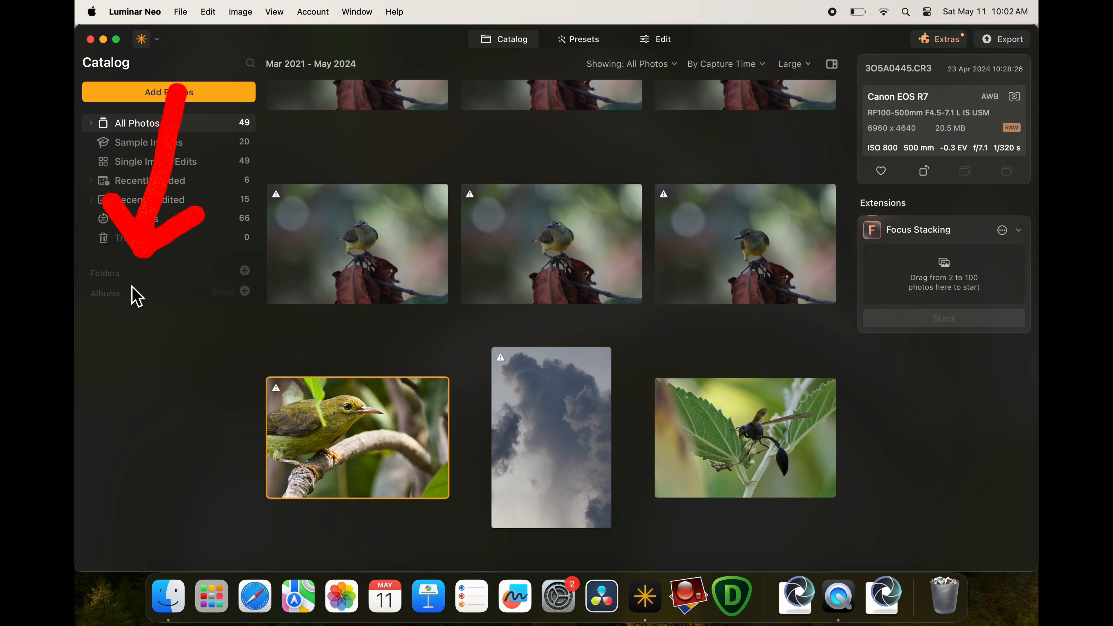
Add the 1 RAW ORIGINAL folder from Documents to the catalog's folders and look through its photos.
{"action": "left_click", "coordinate": [252, 276]}
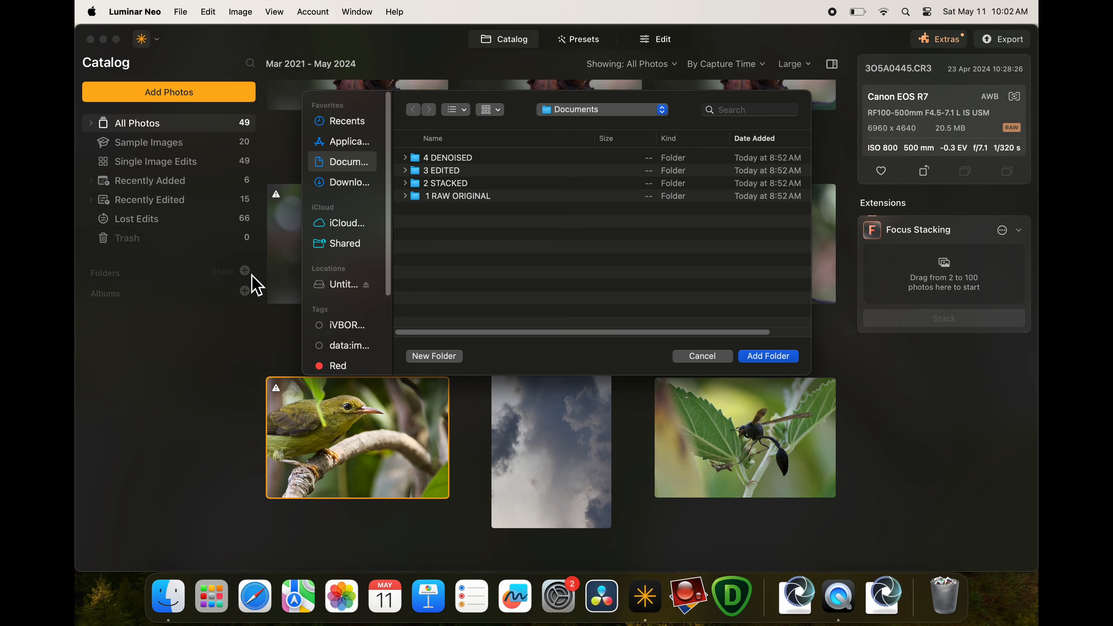
{"action": "left_click", "coordinate": [438, 201]}
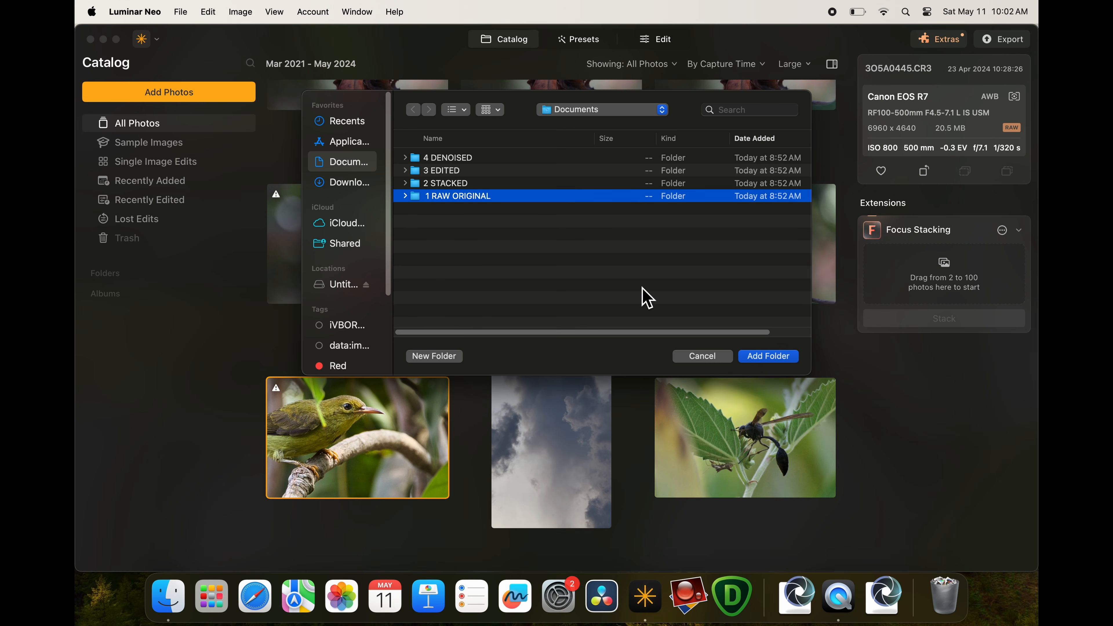
{"action": "left_click", "coordinate": [774, 358]}
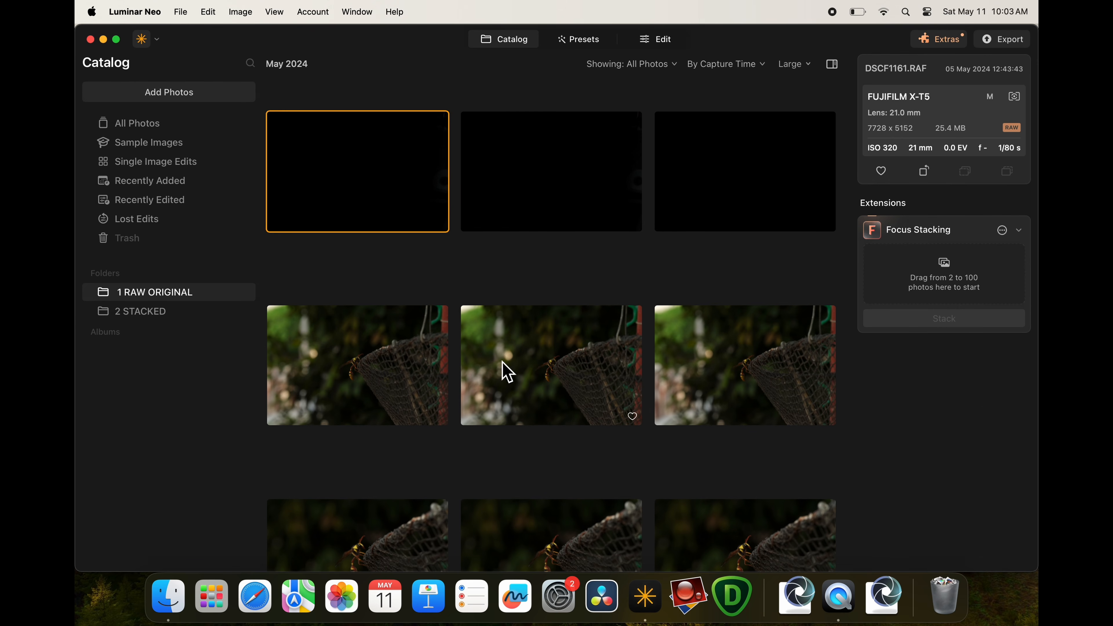
{"action": "scroll", "coordinate": [502, 371], "scroll_direction": "down", "scroll_amount": 10}
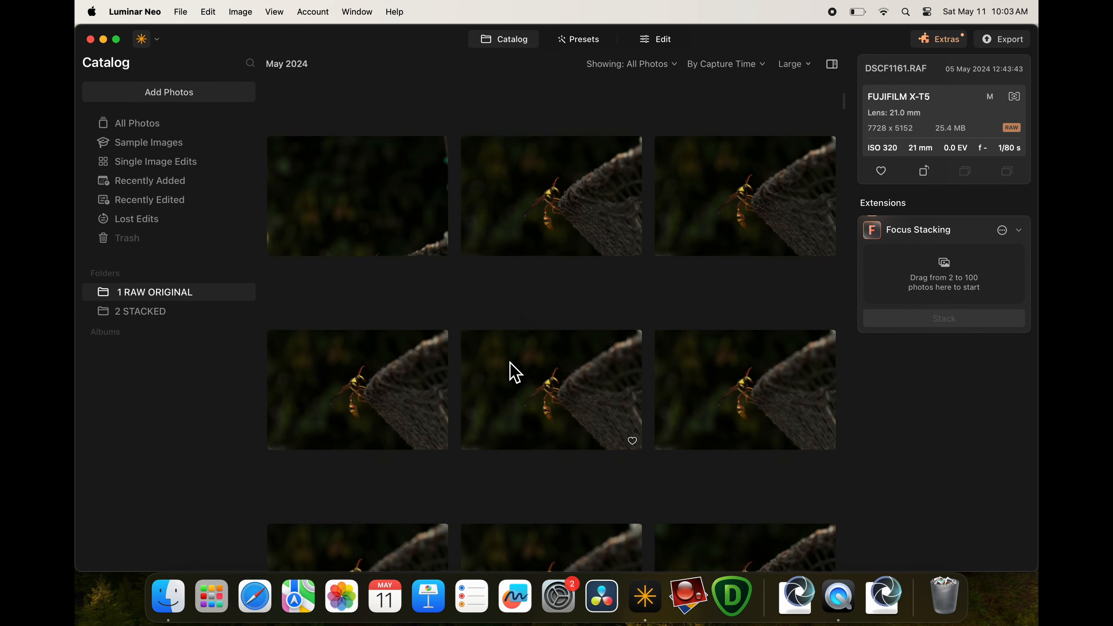
{"action": "scroll", "coordinate": [515, 373], "scroll_direction": "down", "scroll_amount": 5}
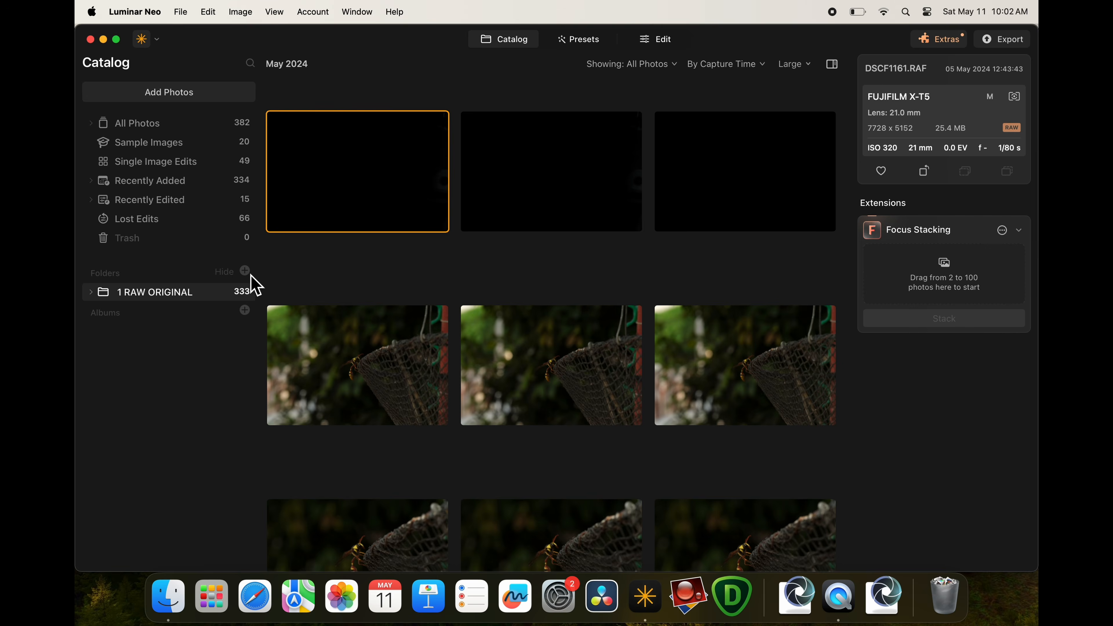
Add the 2 STACKED folder from Documents to the catalog's folders.
{"action": "left_click", "coordinate": [246, 271]}
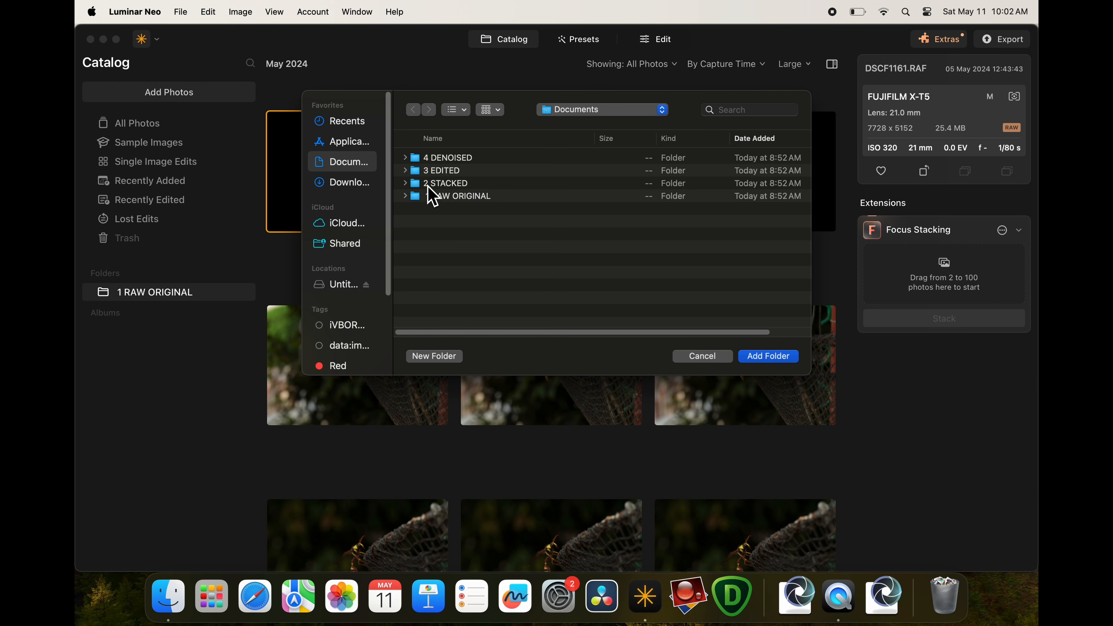
{"action": "left_click", "coordinate": [453, 187]}
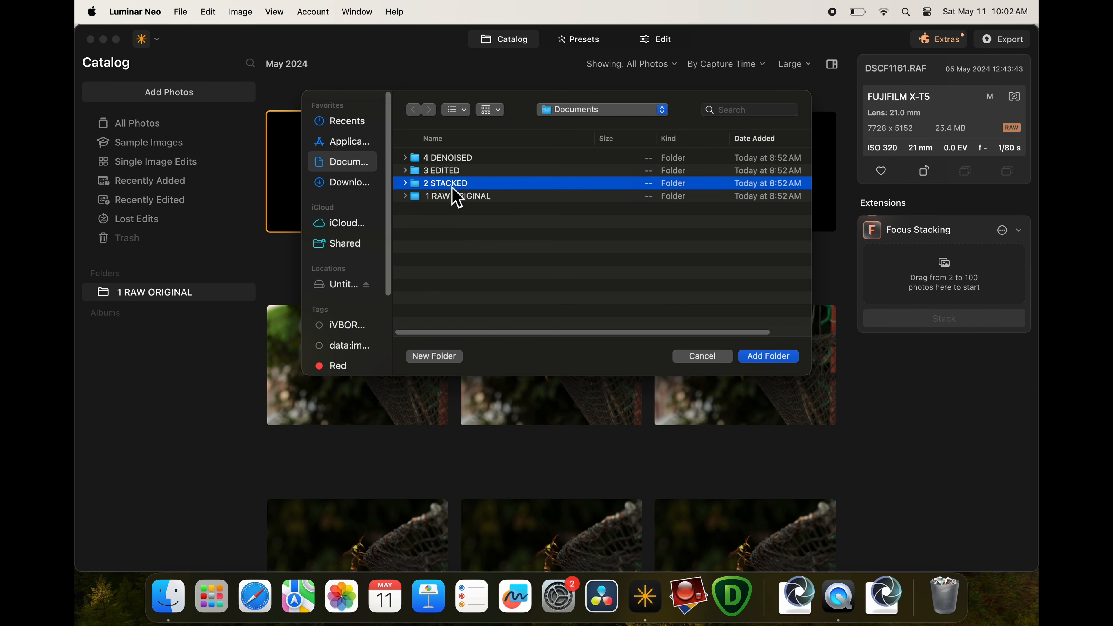
{"action": "left_click", "coordinate": [773, 360]}
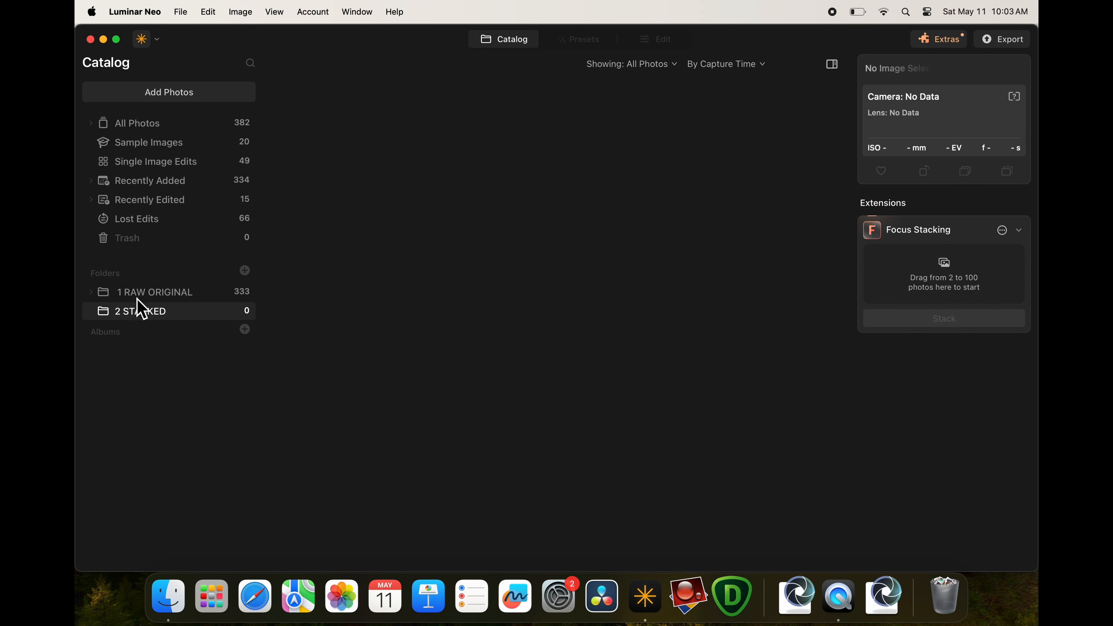
Show the 1 RAW ORIGINAL folder's photos and open the wasp photo DSCF1459.RAF in the single-image view.
{"action": "left_click", "coordinate": [156, 297]}
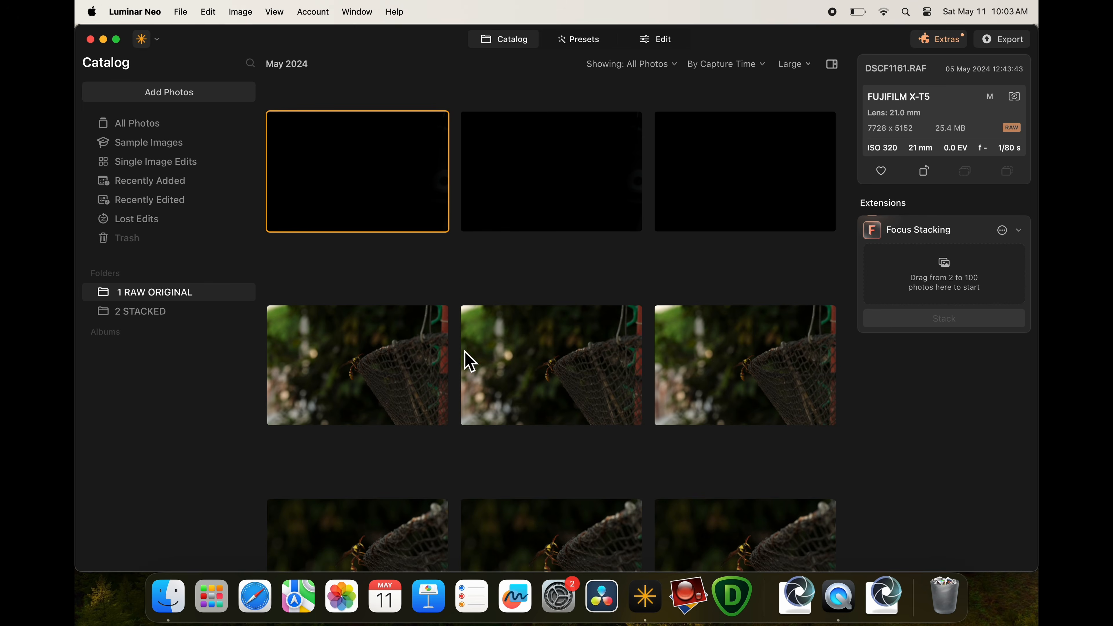
{"action": "scroll", "coordinate": [583, 475], "scroll_direction": "down", "scroll_amount": 3}
{"action": "scroll", "coordinate": [585, 476], "scroll_direction": "down", "scroll_amount": 2}
{"action": "left_click", "coordinate": [556, 213]}
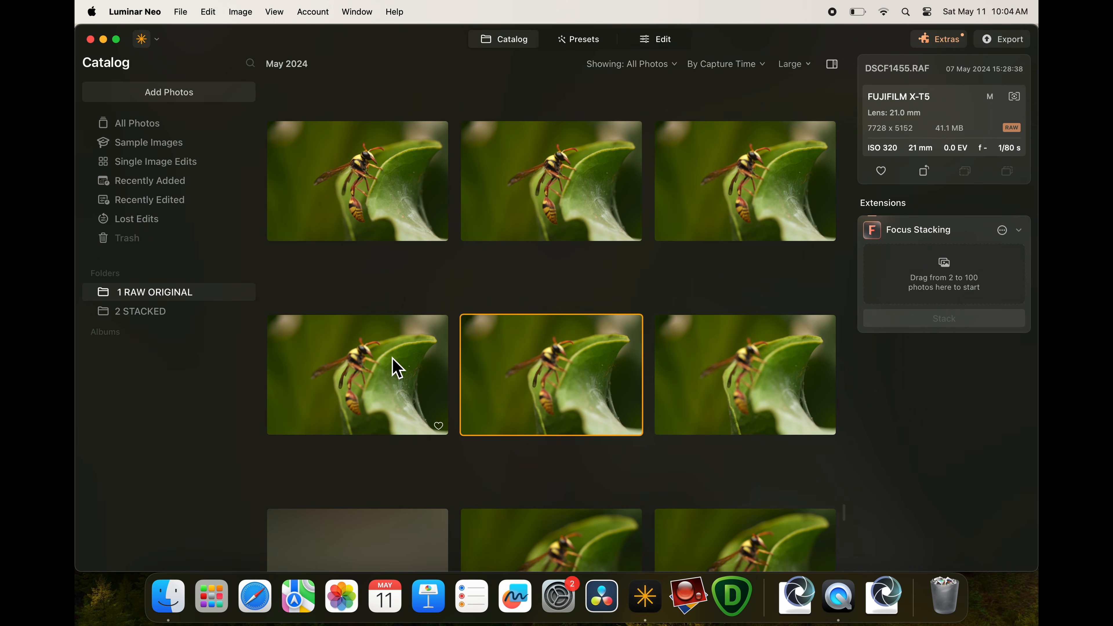
{"action": "double_click", "coordinate": [393, 368]}
{"action": "left_click", "coordinate": [454, 550]}
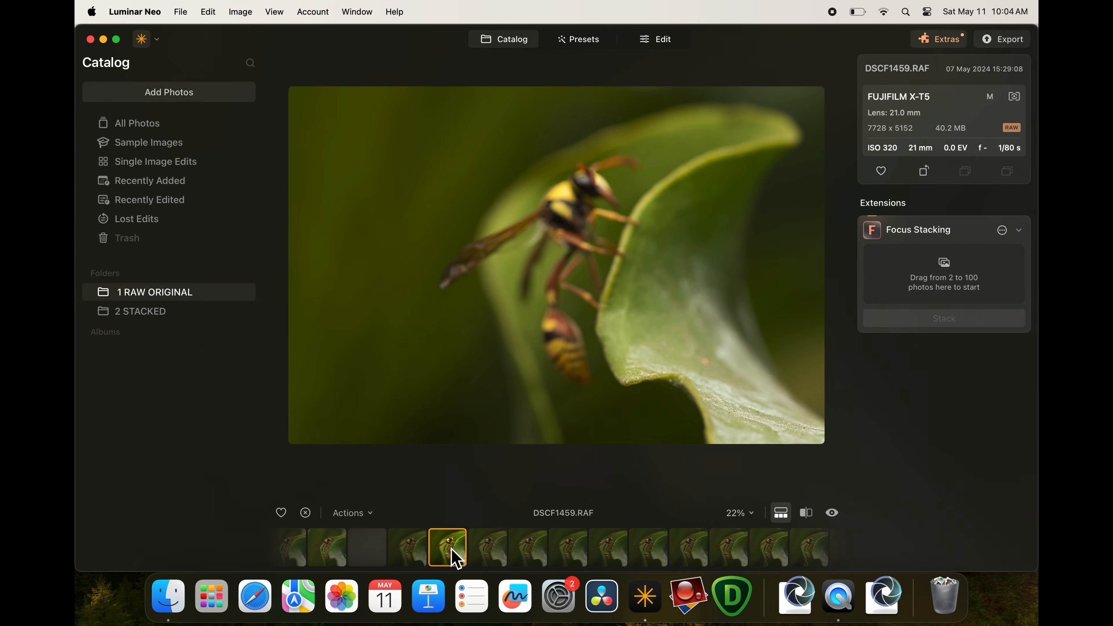
Look through the first wasp burst from DSCF1451.RAF to DSCF1456.RAF, ending at the blank separator frame DSCF1457.RAF.
{"action": "scroll", "coordinate": [451, 553], "scroll_direction": "right", "scroll_amount": 2}
{"action": "scroll", "coordinate": [456, 553], "scroll_direction": "left", "scroll_amount": 6}
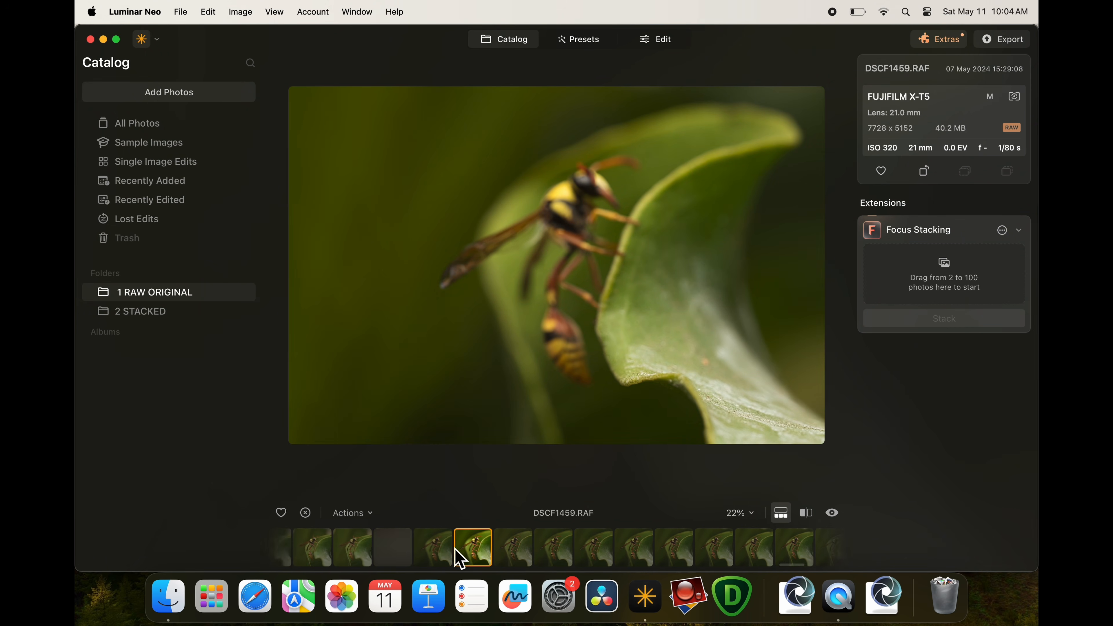
{"action": "scroll", "coordinate": [457, 548], "scroll_direction": "left", "scroll_amount": 2}
{"action": "left_click", "coordinate": [400, 549]}
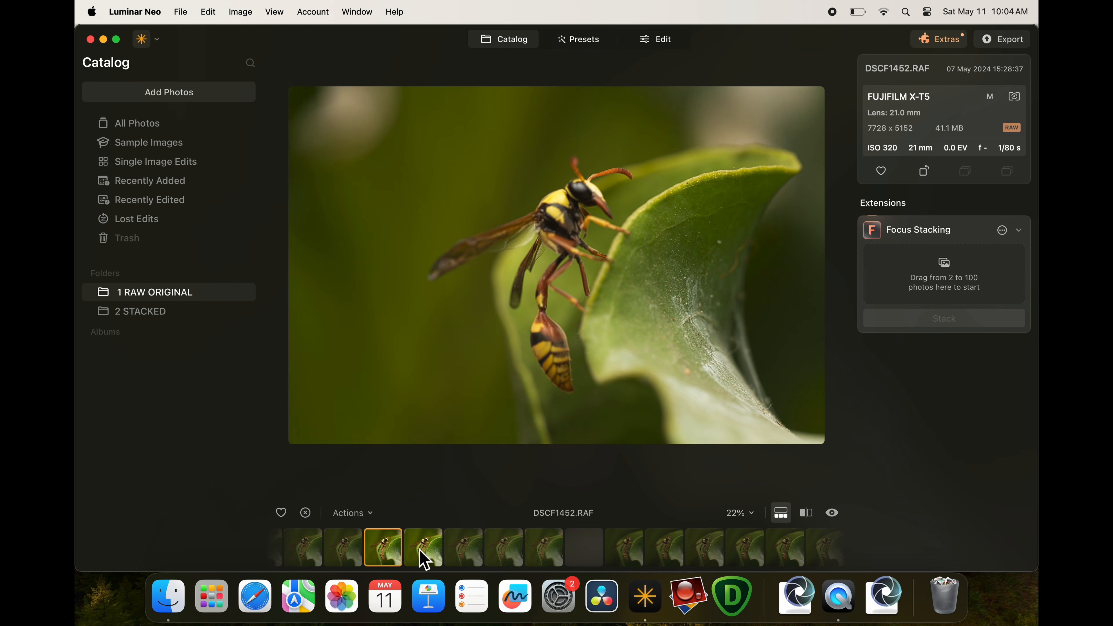
{"action": "left_click", "coordinate": [429, 554]}
{"action": "left_click", "coordinate": [463, 556]}
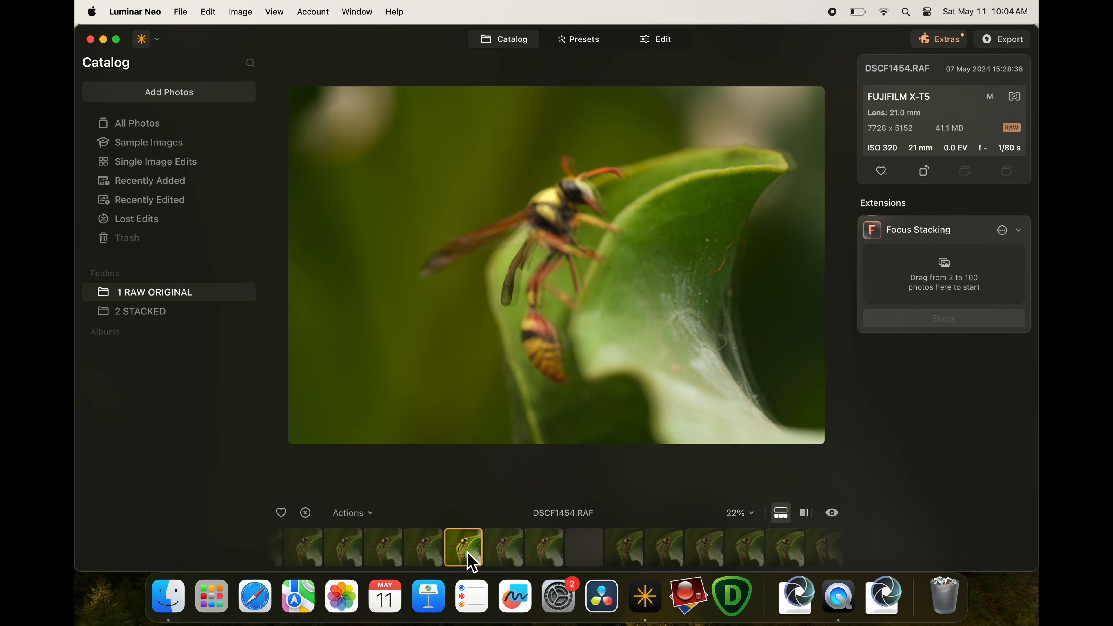
{"action": "left_click", "coordinate": [424, 554]}
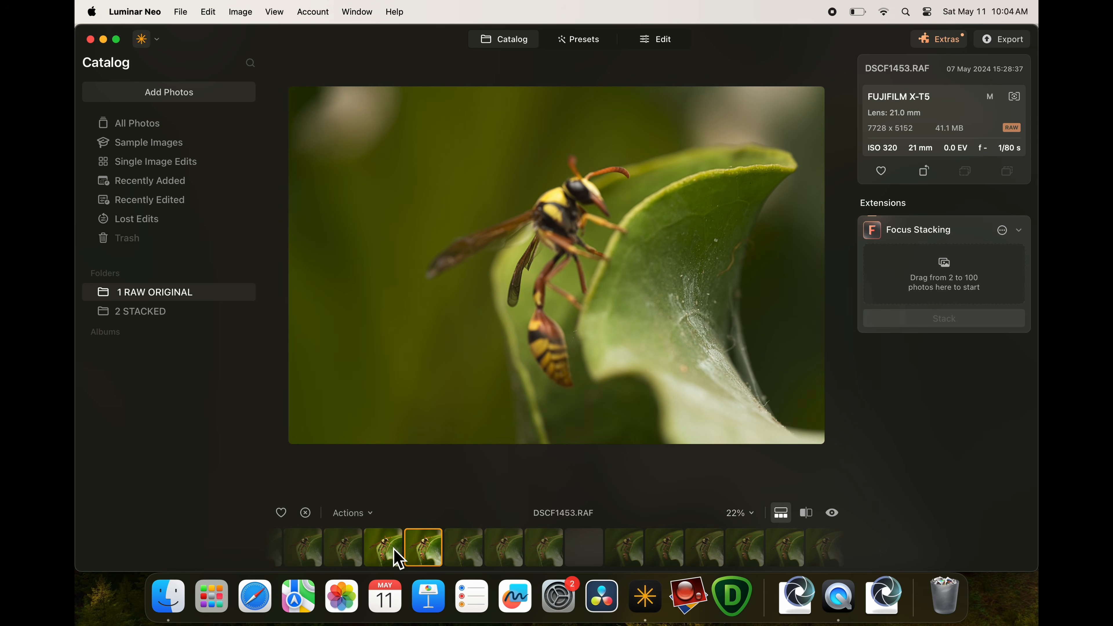
{"action": "left_click", "coordinate": [385, 553]}
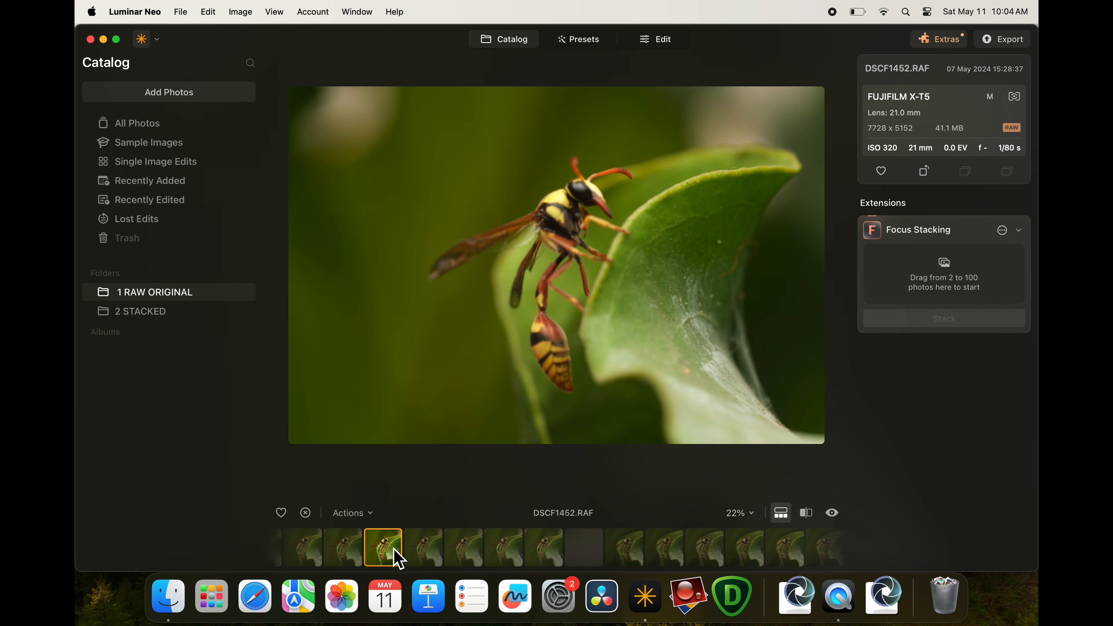
{"action": "left_click", "coordinate": [351, 552]}
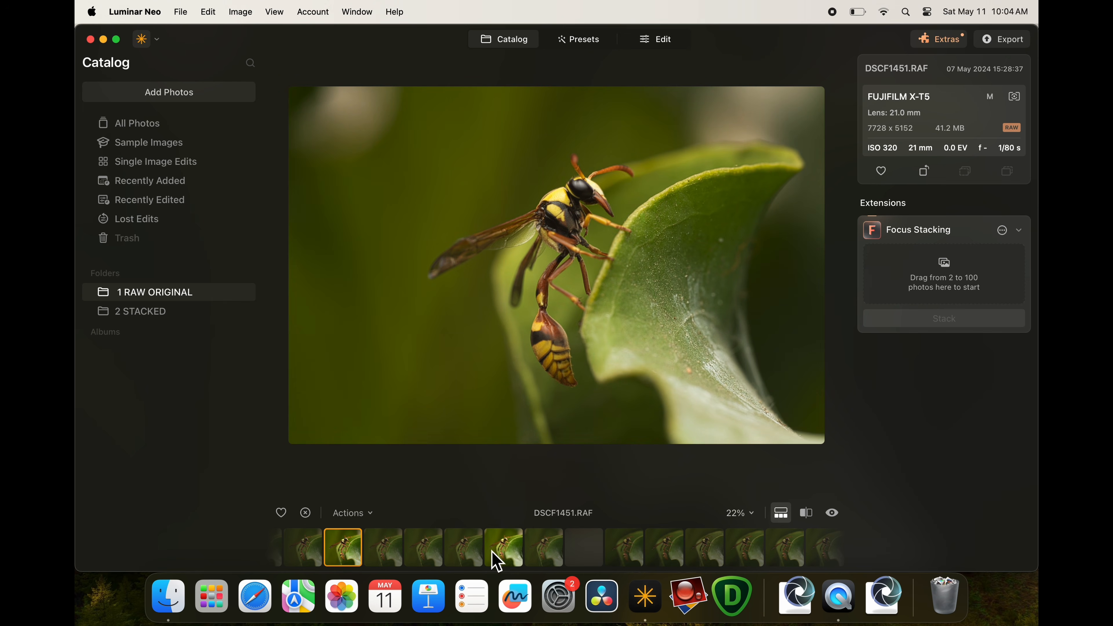
{"action": "left_click", "coordinate": [548, 553]}
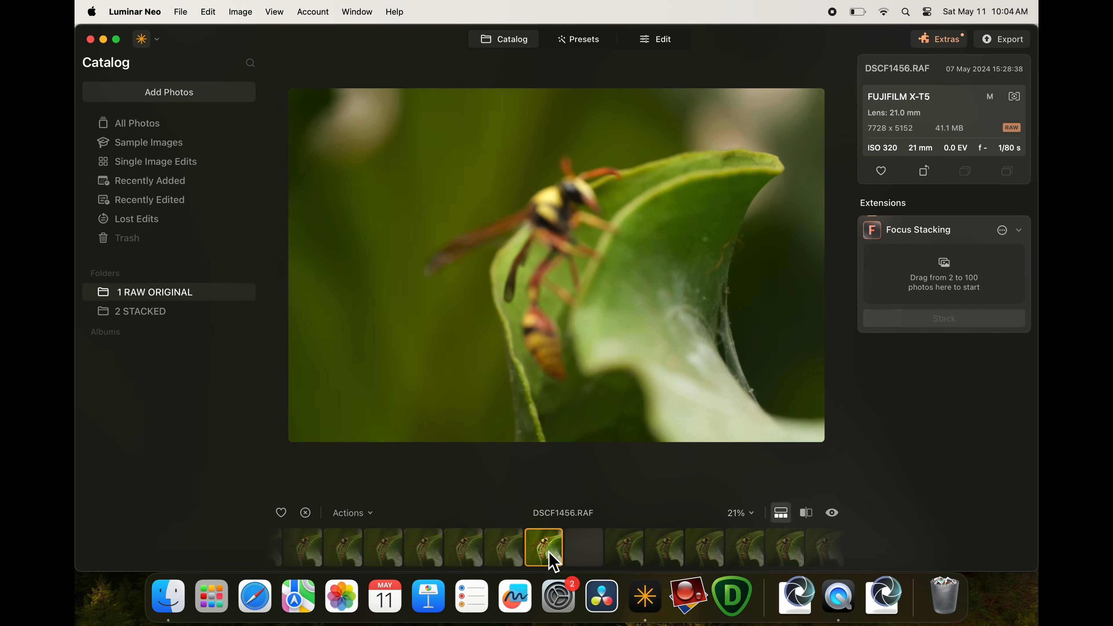
{"action": "left_click", "coordinate": [594, 559]}
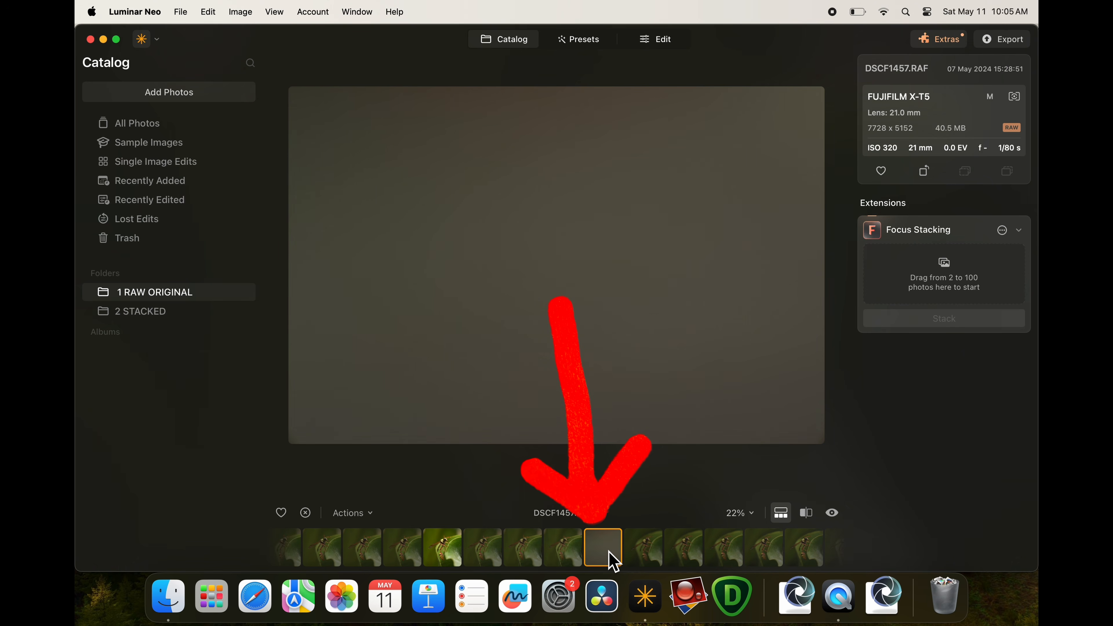
Examine DSCF1458.RAF, DSCF1459.RAF and DSCF1460.RAF at the start of the second wasp burst, magnifying the last two to check the focus on the wasp.
{"action": "left_click", "coordinate": [658, 561]}
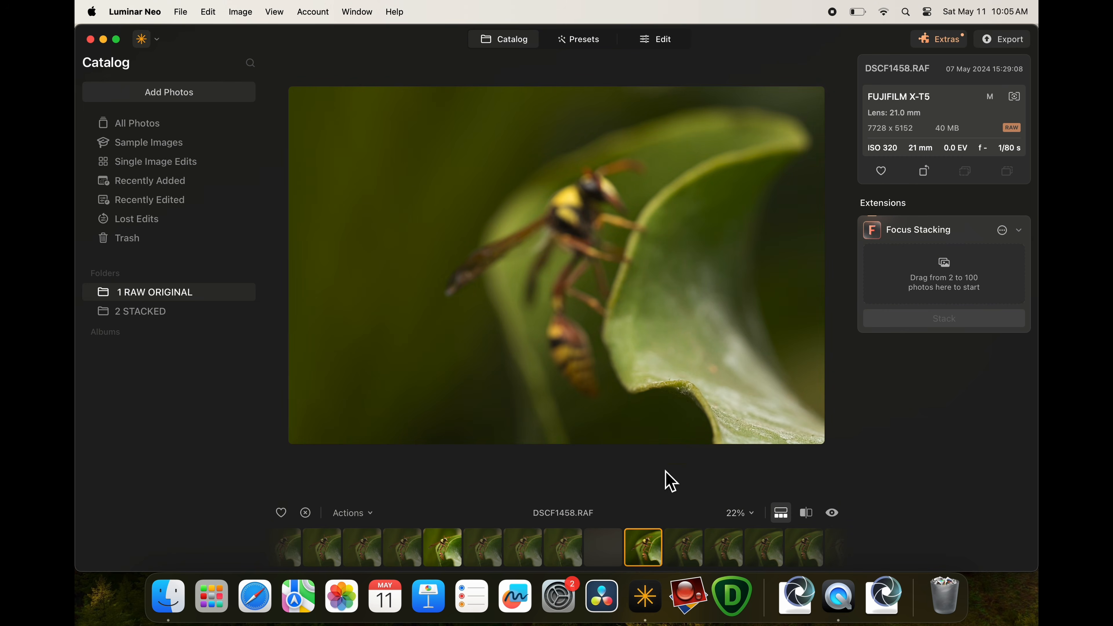
{"action": "scroll", "coordinate": [650, 548], "scroll_direction": "right", "scroll_amount": 3}
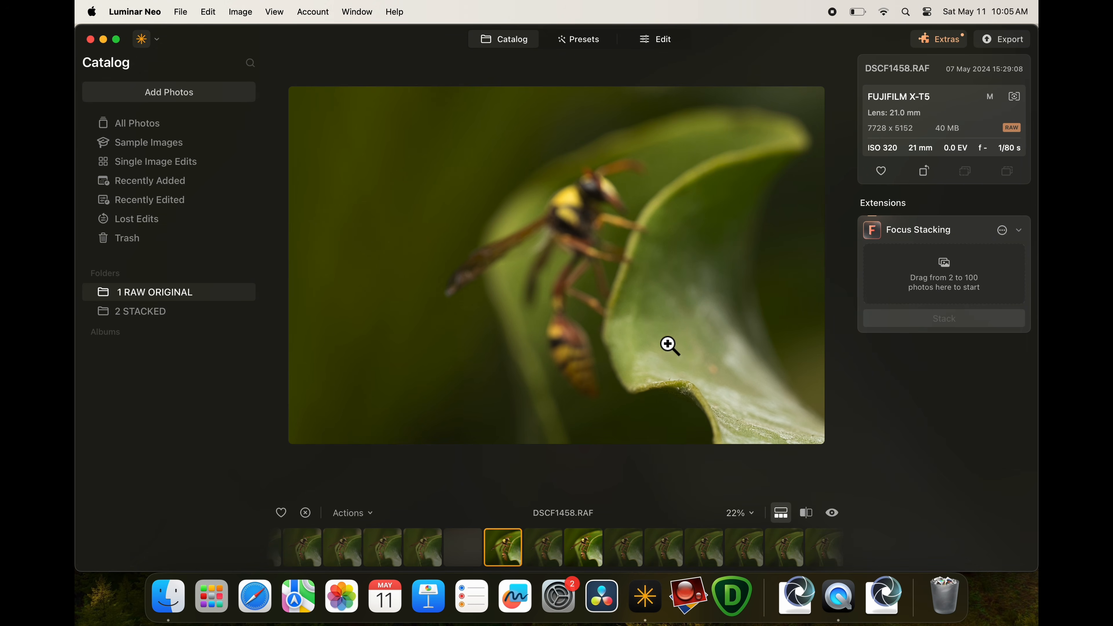
{"action": "left_click", "coordinate": [557, 558]}
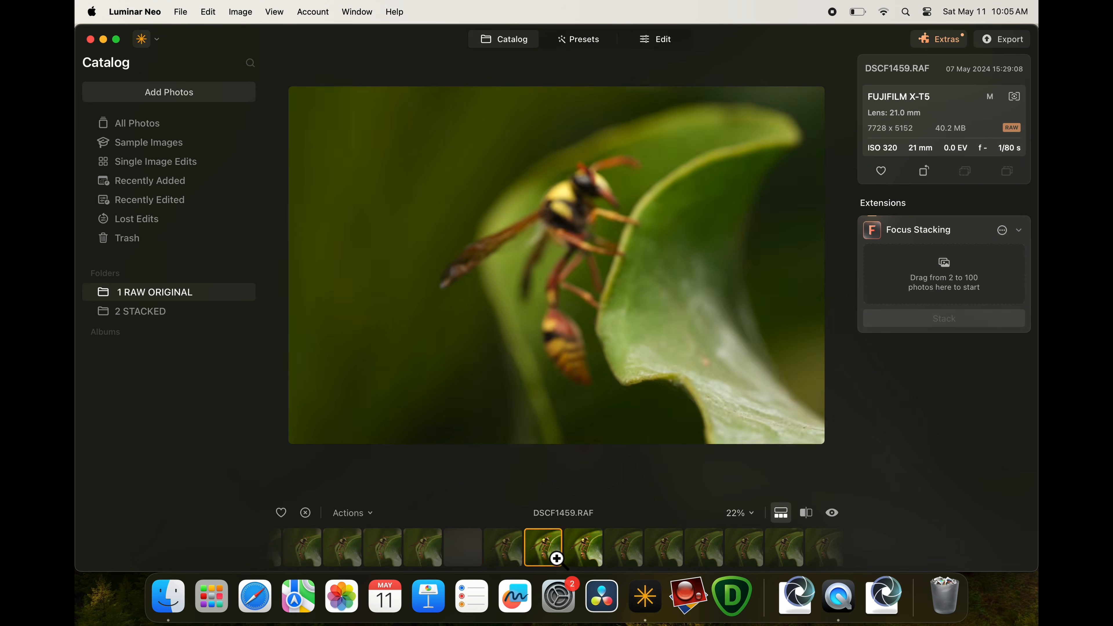
{"action": "left_click", "coordinate": [601, 234]}
{"action": "left_click_drag", "start_coordinate": [602, 243], "coordinate": [666, 192]}
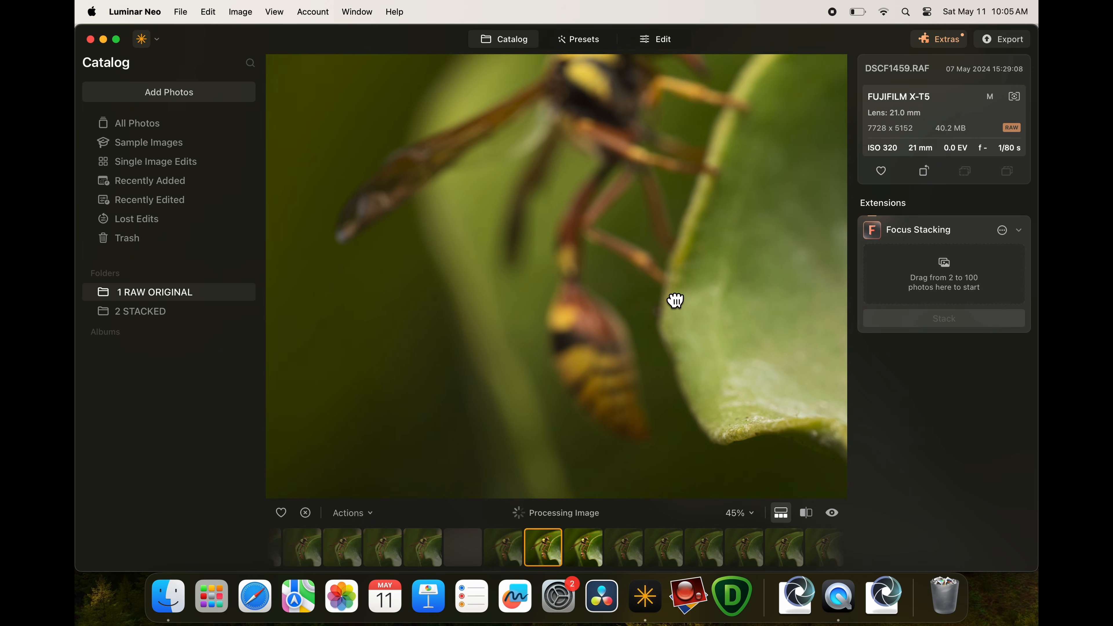
{"action": "left_click", "coordinate": [598, 556]}
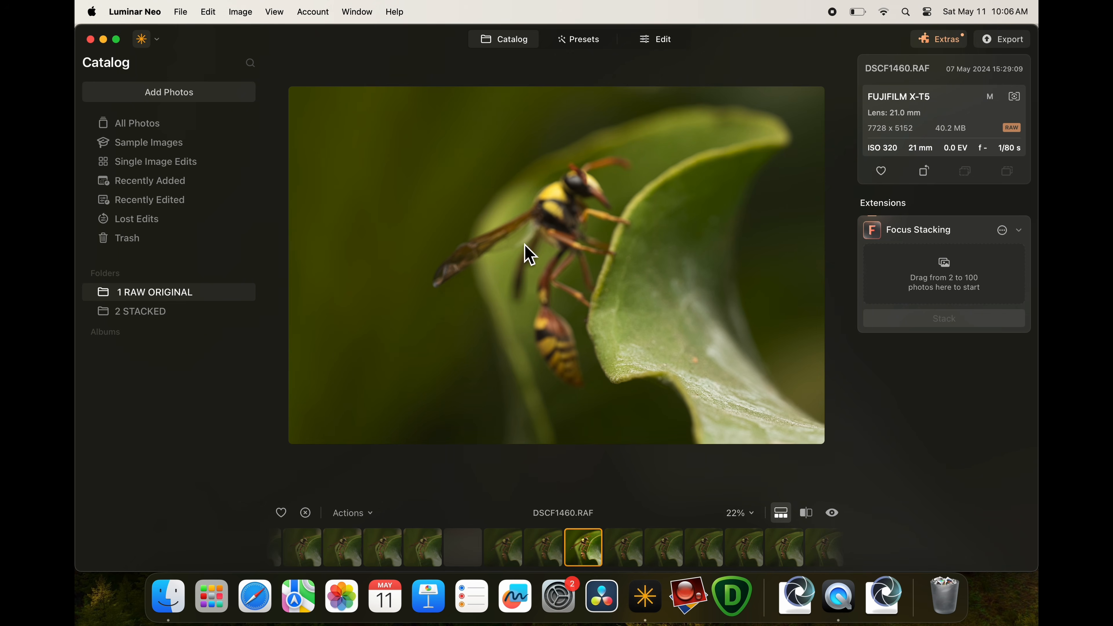
{"action": "scroll", "coordinate": [528, 254], "scroll_direction": "up", "scroll_amount": 5}
{"action": "left_click_drag", "start_coordinate": [691, 373], "coordinate": [527, 261]}
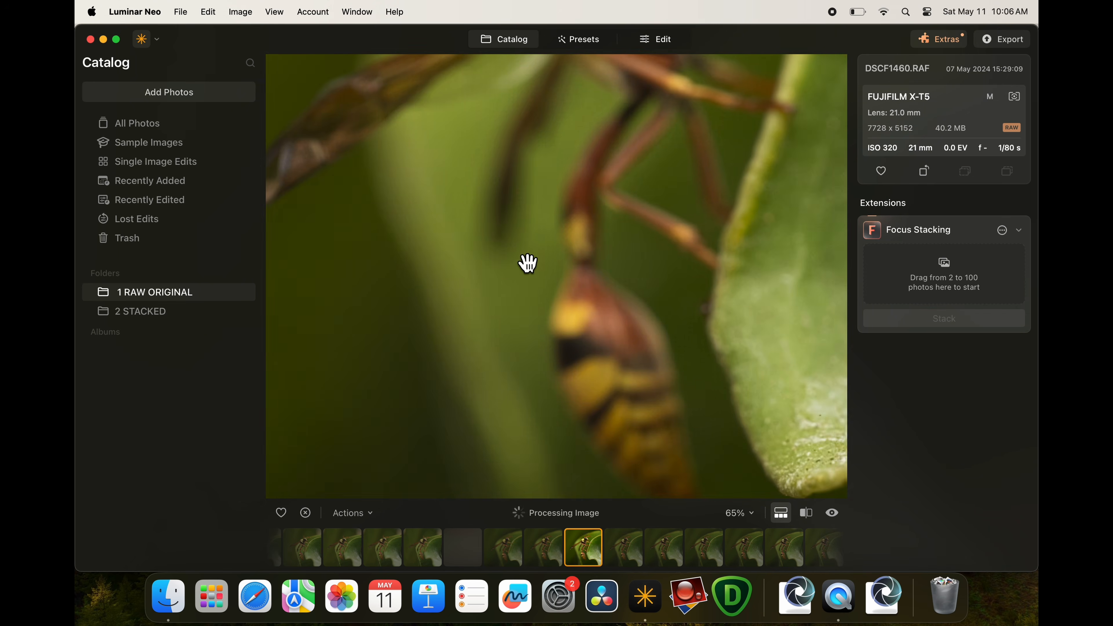
{"action": "scroll", "coordinate": [621, 274], "scroll_direction": "down", "scroll_amount": 5}
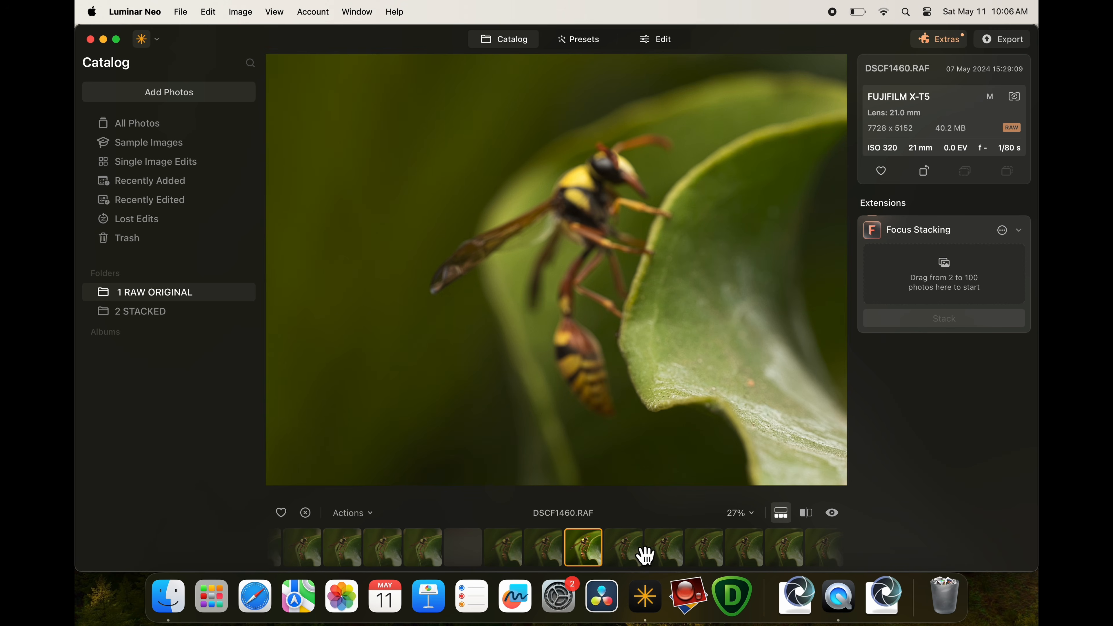
Check the focus on the wasp's wing tip in DSCF1461.RAF and mark that photo as a favourite.
{"action": "left_click", "coordinate": [636, 554]}
{"action": "scroll", "coordinate": [573, 222], "scroll_direction": "up", "scroll_amount": 3}
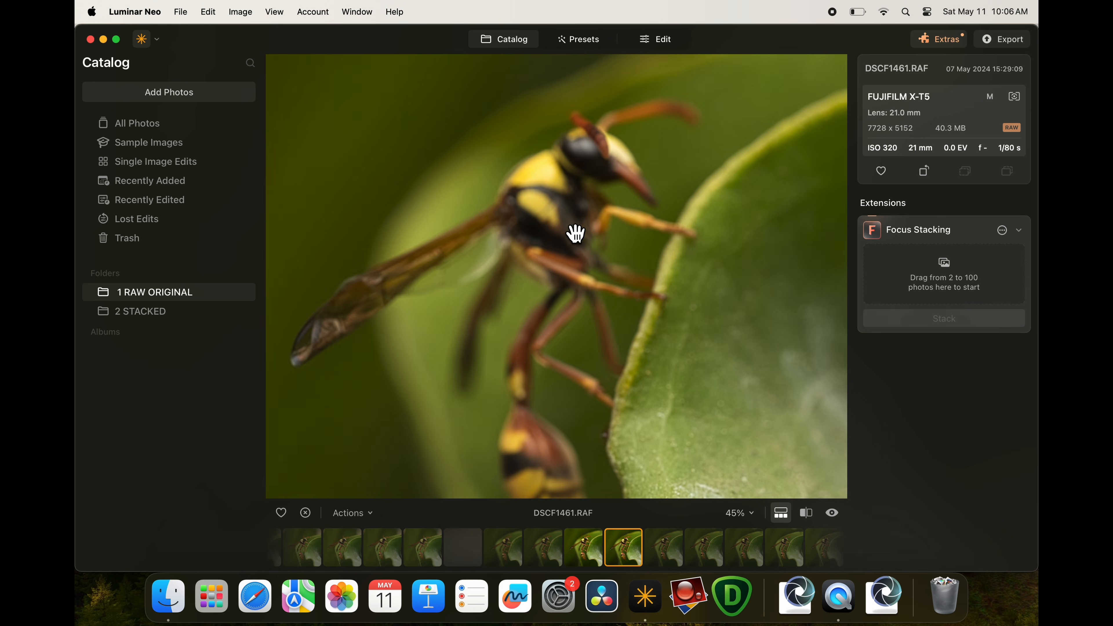
{"action": "scroll", "coordinate": [494, 354], "scroll_direction": "up", "scroll_amount": 2}
{"action": "scroll", "coordinate": [469, 365], "scroll_direction": "up", "scroll_amount": 2}
{"action": "scroll", "coordinate": [469, 365], "scroll_direction": "down", "scroll_amount": 1}
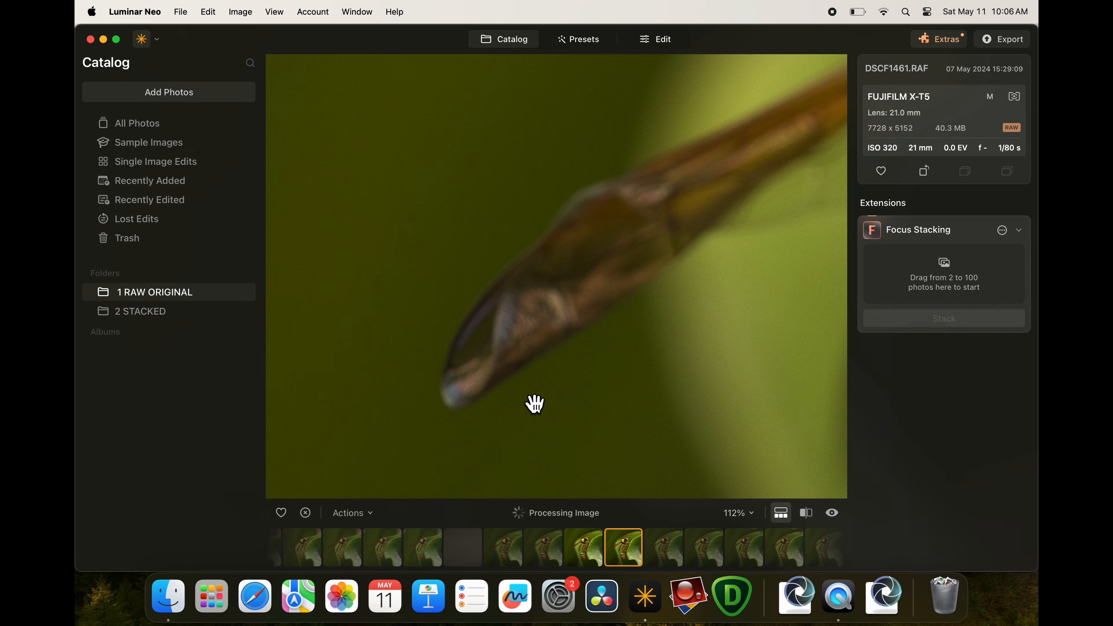
{"action": "scroll", "coordinate": [583, 419], "scroll_direction": "down", "scroll_amount": 1}
{"action": "scroll", "coordinate": [609, 430], "scroll_direction": "down", "scroll_amount": 1}
{"action": "left_click_drag", "start_coordinate": [612, 432], "coordinate": [537, 333]}
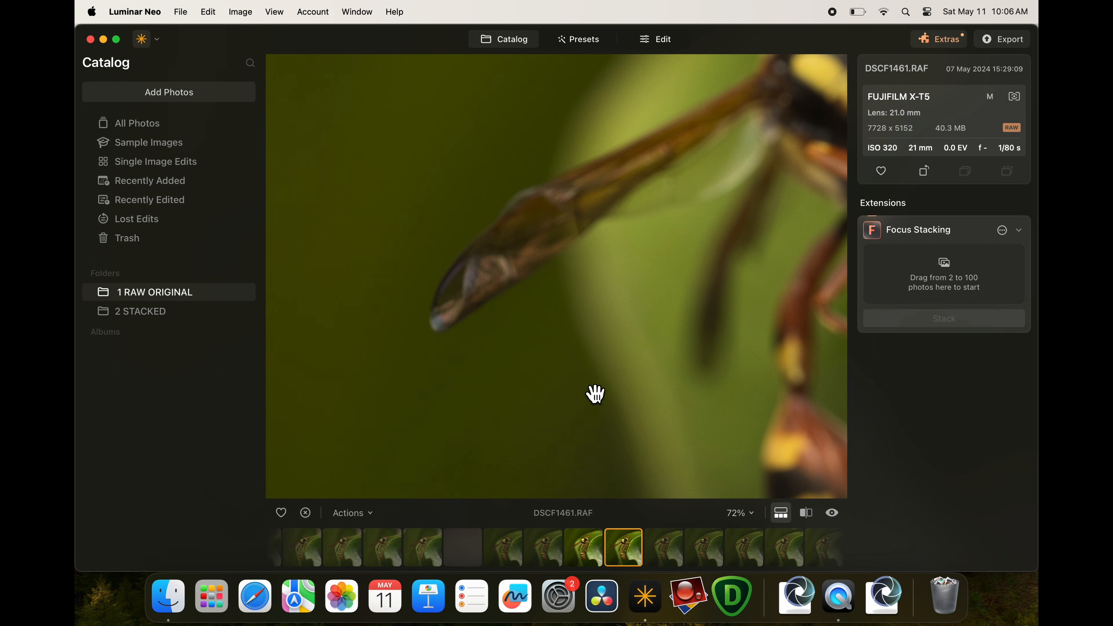
{"action": "scroll", "coordinate": [494, 390], "scroll_direction": "down", "scroll_amount": 2}
{"action": "scroll", "coordinate": [586, 338], "scroll_direction": "down", "scroll_amount": 1}
{"action": "scroll", "coordinate": [599, 353], "scroll_direction": "down", "scroll_amount": 1}
{"action": "scroll", "coordinate": [646, 357], "scroll_direction": "down", "scroll_amount": 1}
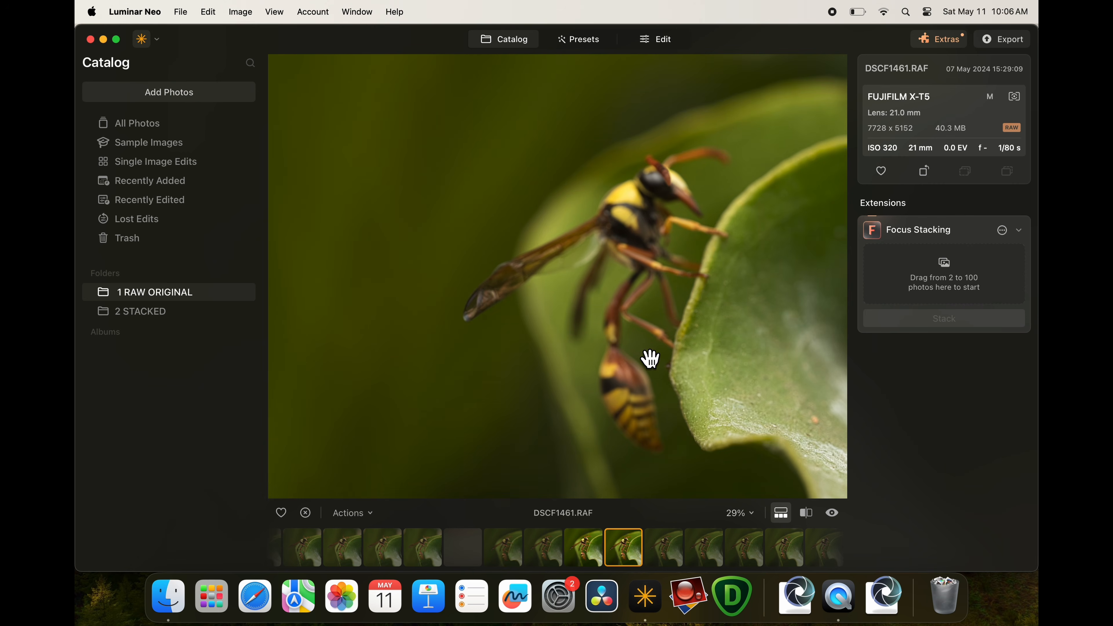
{"action": "scroll", "coordinate": [666, 390], "scroll_direction": "down", "scroll_amount": 1}
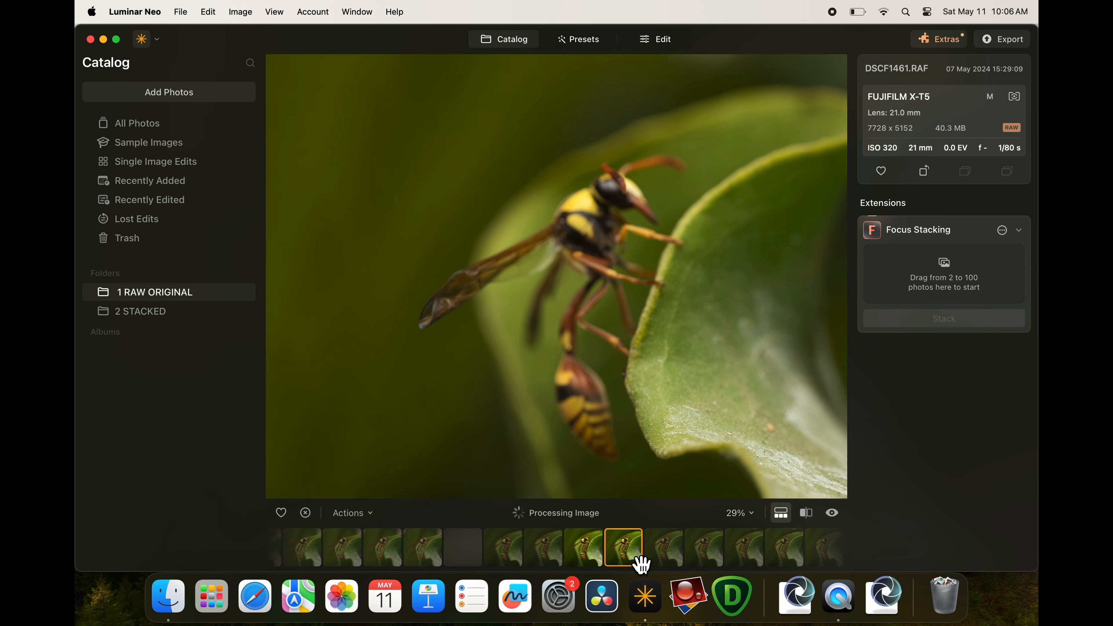
{"action": "left_click", "coordinate": [282, 514]}
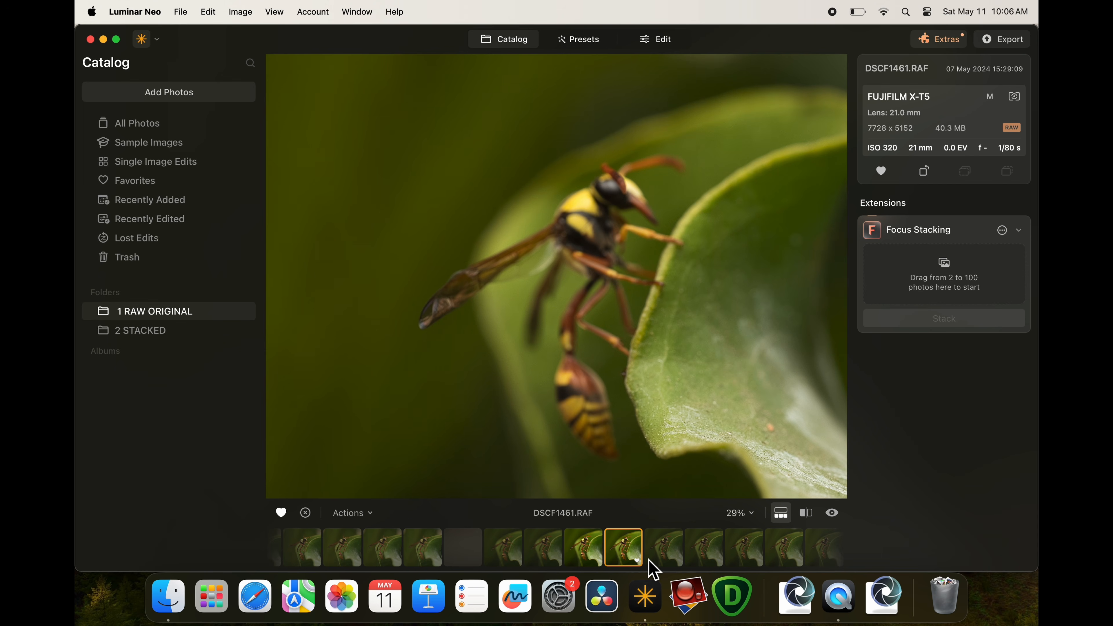
Examine the following frames from DSCF1462.RAF to DSCF1467.RAF, magnifying DSCF1465.RAF to check where the wasp is in focus.
{"action": "left_click", "coordinate": [665, 556]}
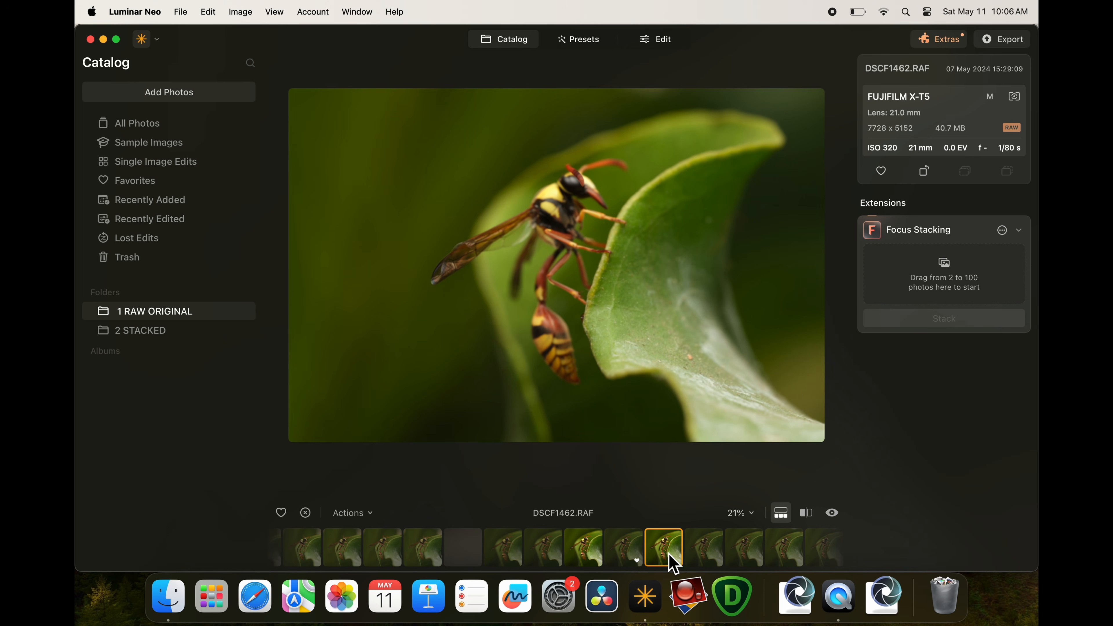
{"action": "left_click", "coordinate": [708, 554]}
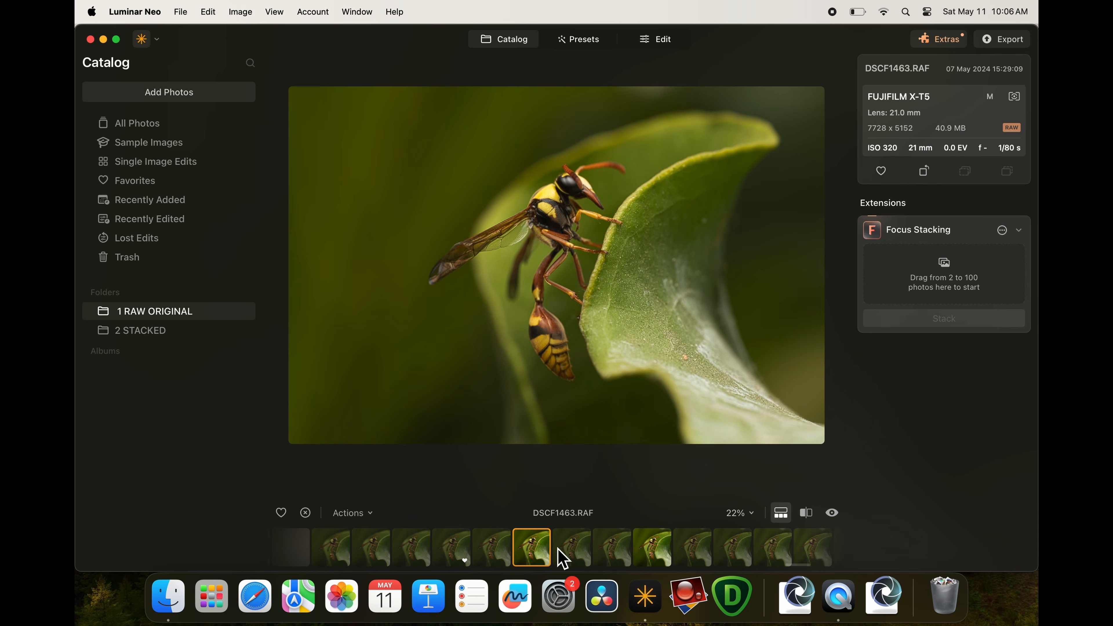
{"action": "left_click", "coordinate": [577, 554]}
{"action": "left_click", "coordinate": [616, 556]}
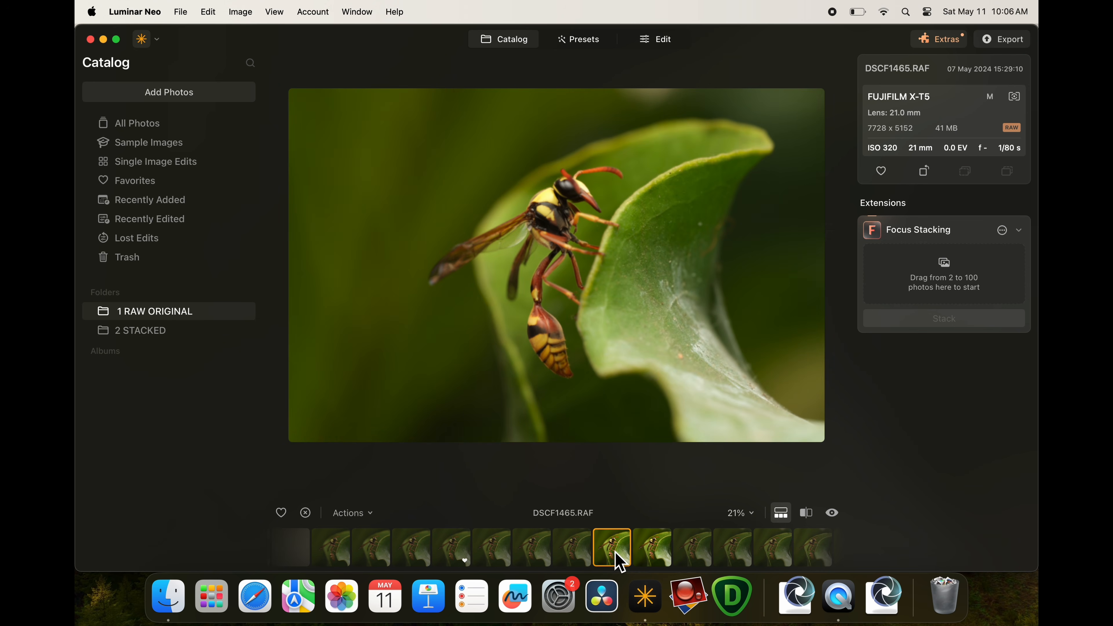
{"action": "left_click", "coordinate": [574, 274]}
{"action": "left_click_drag", "start_coordinate": [607, 246], "coordinate": [606, 269]}
{"action": "left_click", "coordinate": [637, 375]}
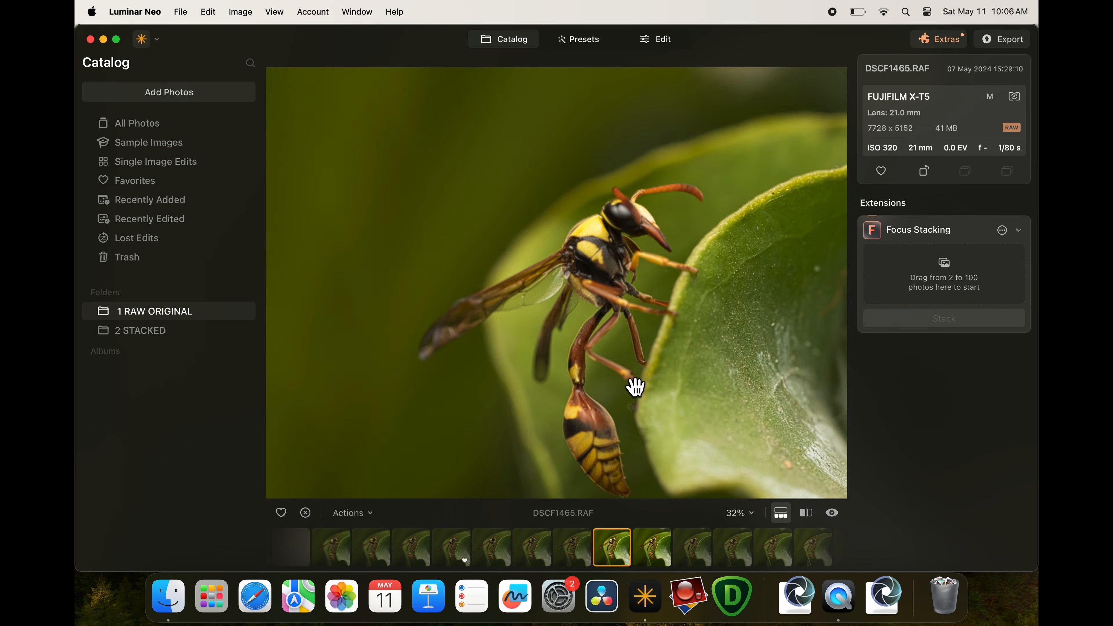
{"action": "left_click", "coordinate": [664, 563]}
{"action": "left_click", "coordinate": [701, 561]}
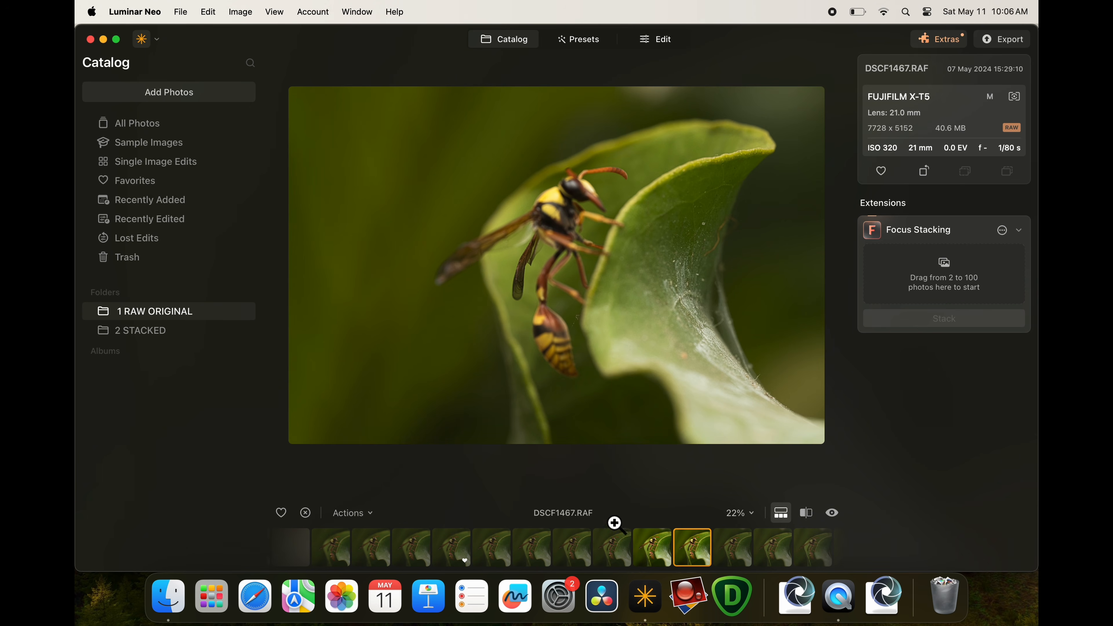
Examine the wasp's rear wing and body up close in DSCF1468.RAF and DSCF1469.RAF to judge the focus.
{"action": "left_click", "coordinate": [742, 562]}
{"action": "left_click", "coordinate": [519, 324]}
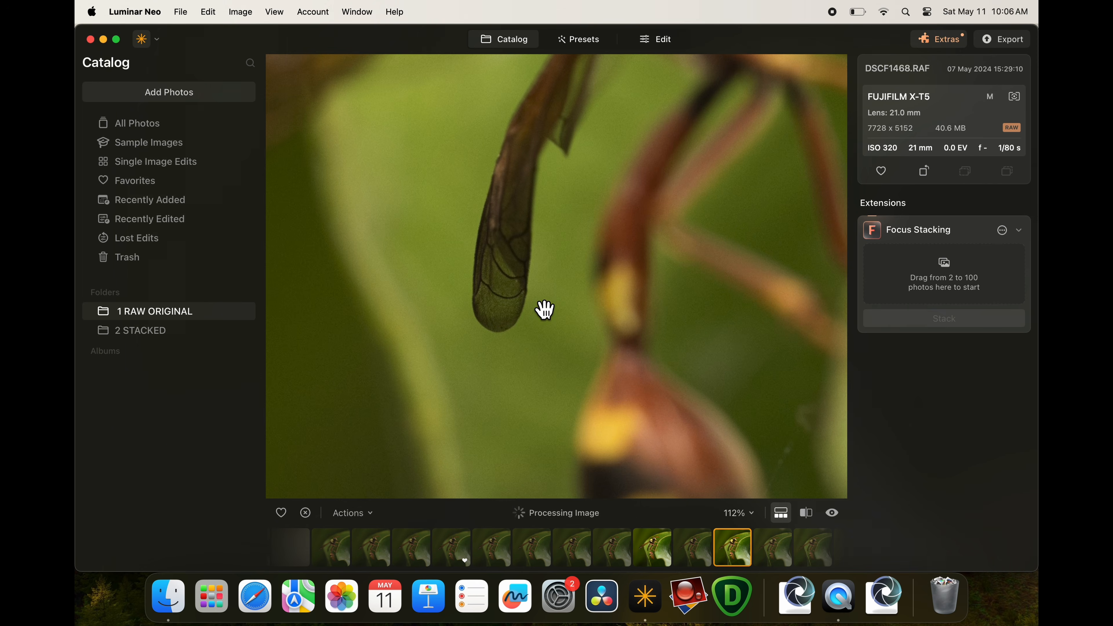
{"action": "left_click", "coordinate": [578, 312]}
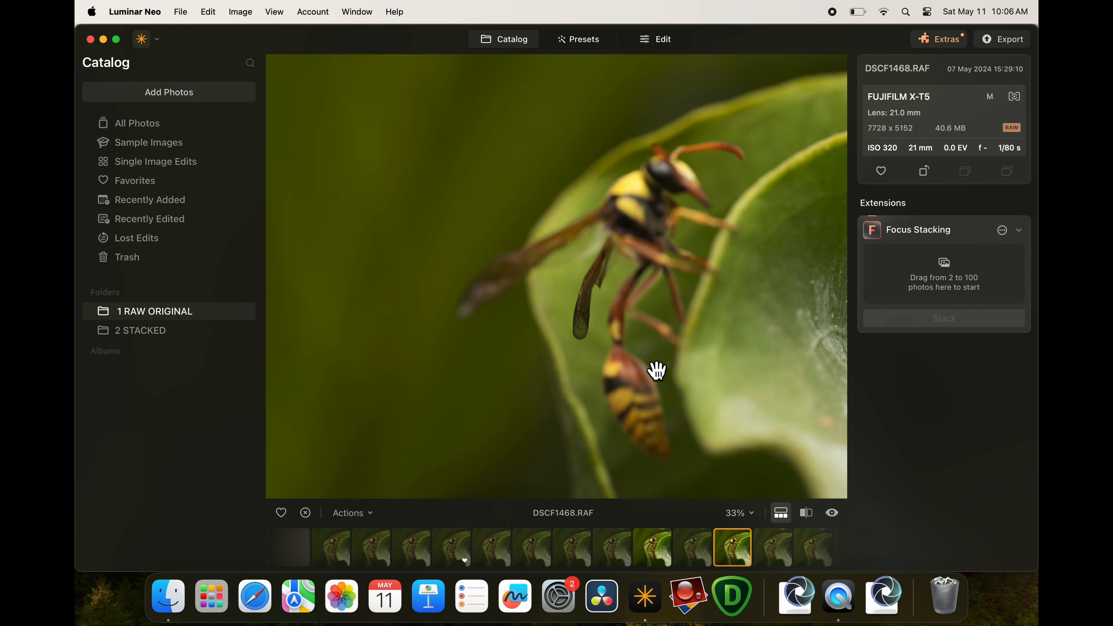
{"action": "left_click", "coordinate": [789, 561]}
{"action": "scroll", "coordinate": [509, 308], "scroll_direction": "up", "scroll_amount": 5}
{"action": "scroll", "coordinate": [517, 312], "scroll_direction": "down", "scroll_amount": 5}
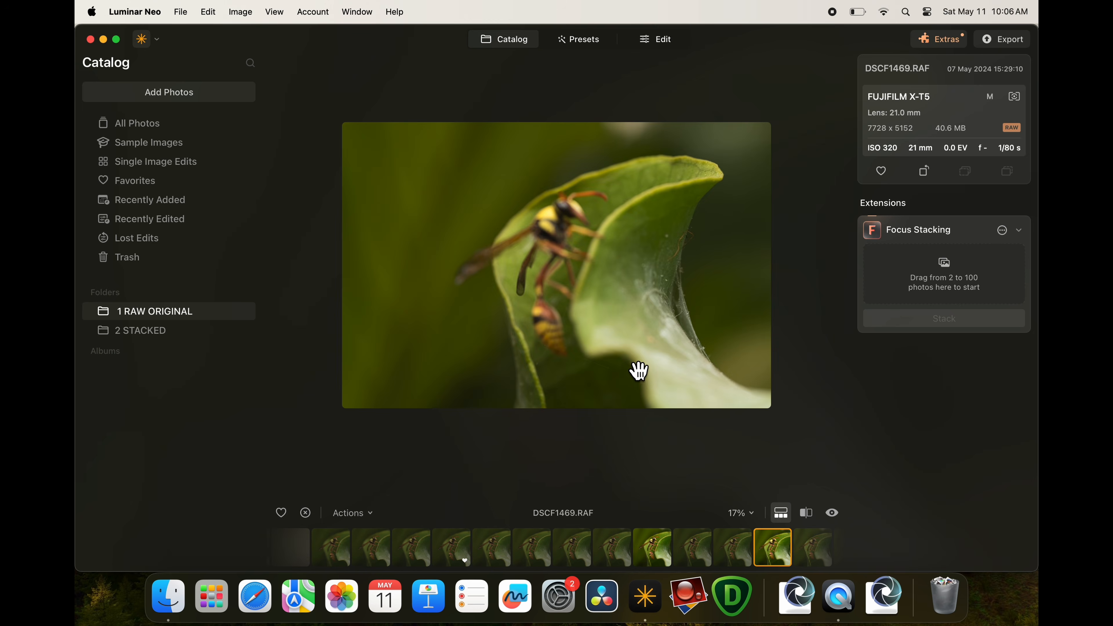
Check the focus on the wasp up close in DSCF1469.RAF and return to DSCF1468.RAF.
{"action": "scroll", "coordinate": [556, 308], "scroll_direction": "up", "scroll_amount": 5}
{"action": "scroll", "coordinate": [556, 309], "scroll_direction": "up", "scroll_amount": 3}
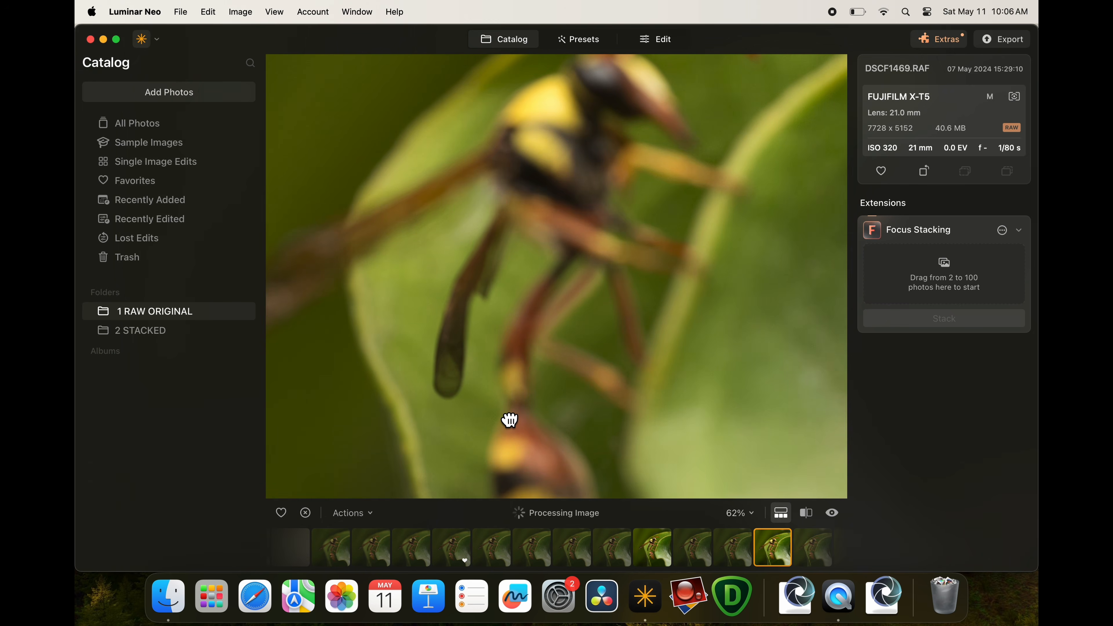
{"action": "scroll", "coordinate": [570, 315], "scroll_direction": "up", "scroll_amount": 2}
{"action": "left_click_drag", "start_coordinate": [570, 316], "coordinate": [594, 266]}
{"action": "left_click", "coordinate": [730, 553]}
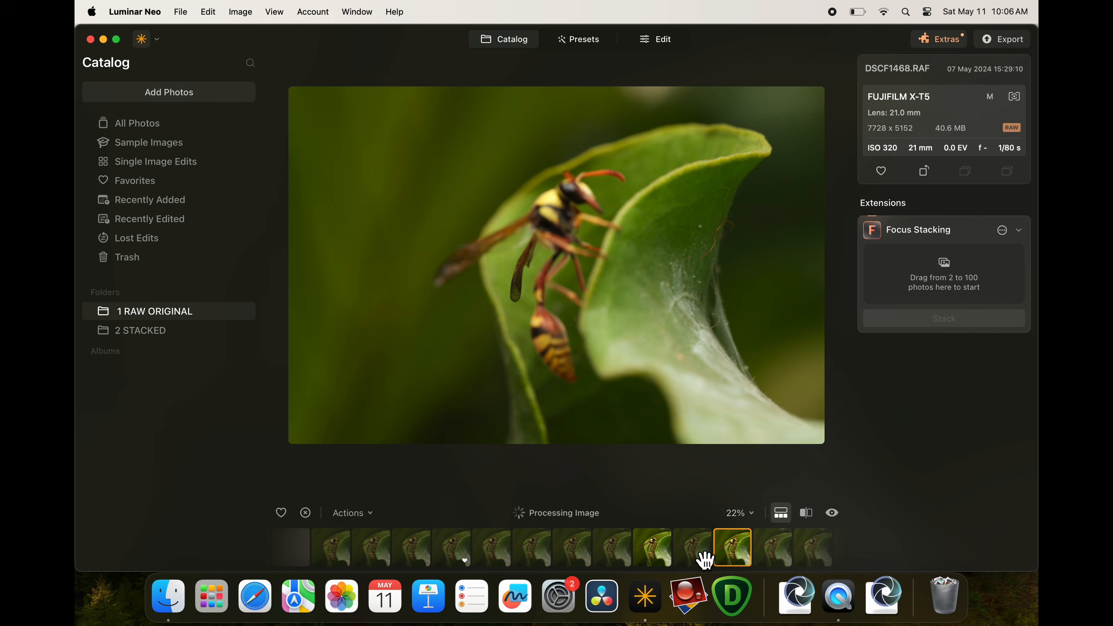
Mark DSCF1468.RAF as a favourite and check the file names of both favourites, DSCF1461.RAF and DSCF1468.RAF.
{"action": "left_click", "coordinate": [280, 513]}
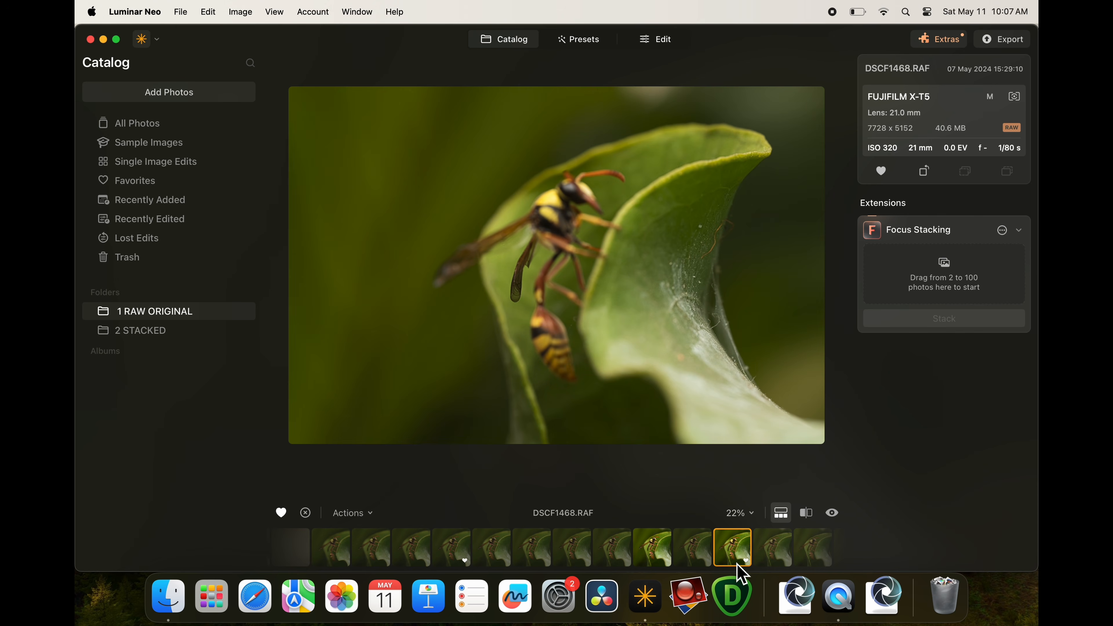
{"action": "left_click", "coordinate": [458, 559]}
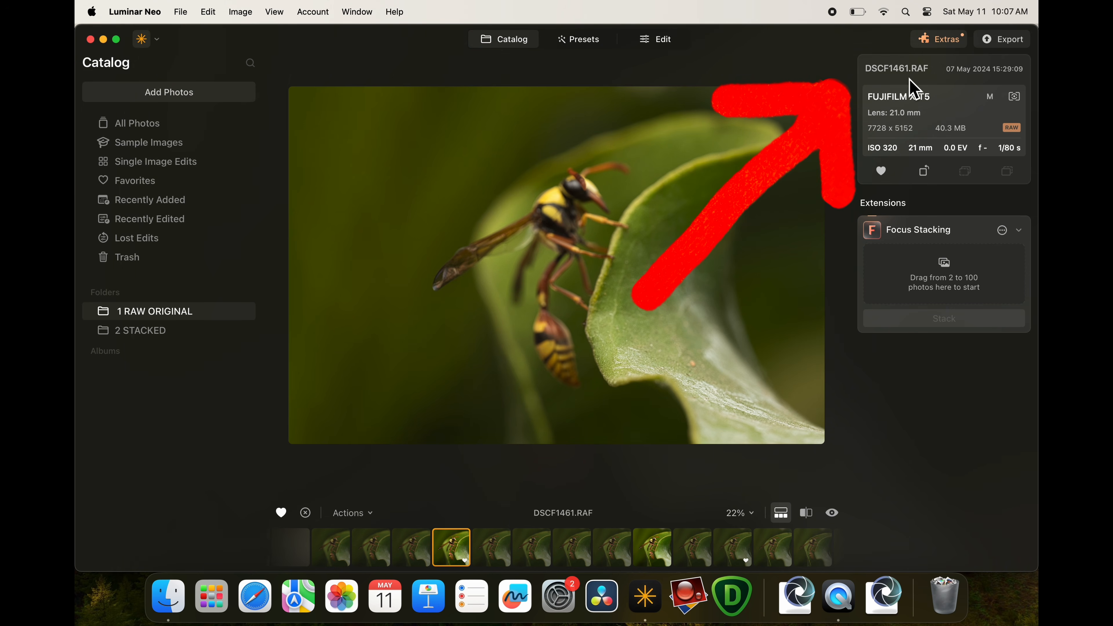
{"action": "left_click", "coordinate": [746, 550]}
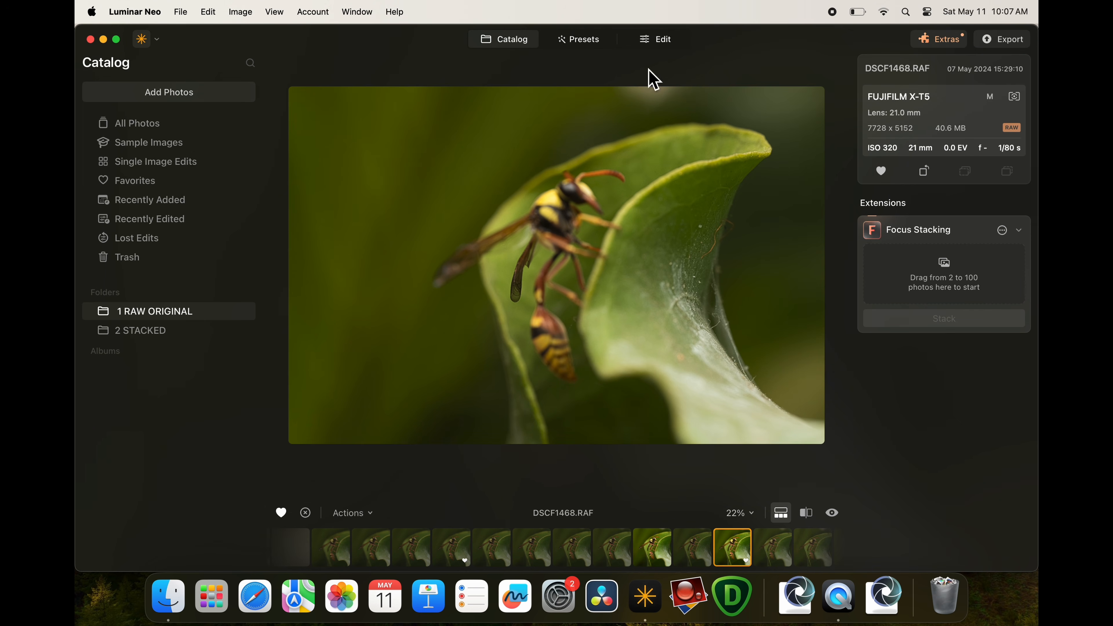
Minimise the catalog, switch to Helicon Focus and browse for source images in the 1 RAW ORIGINAL folder under Documents.
{"action": "left_click", "coordinate": [104, 41]}
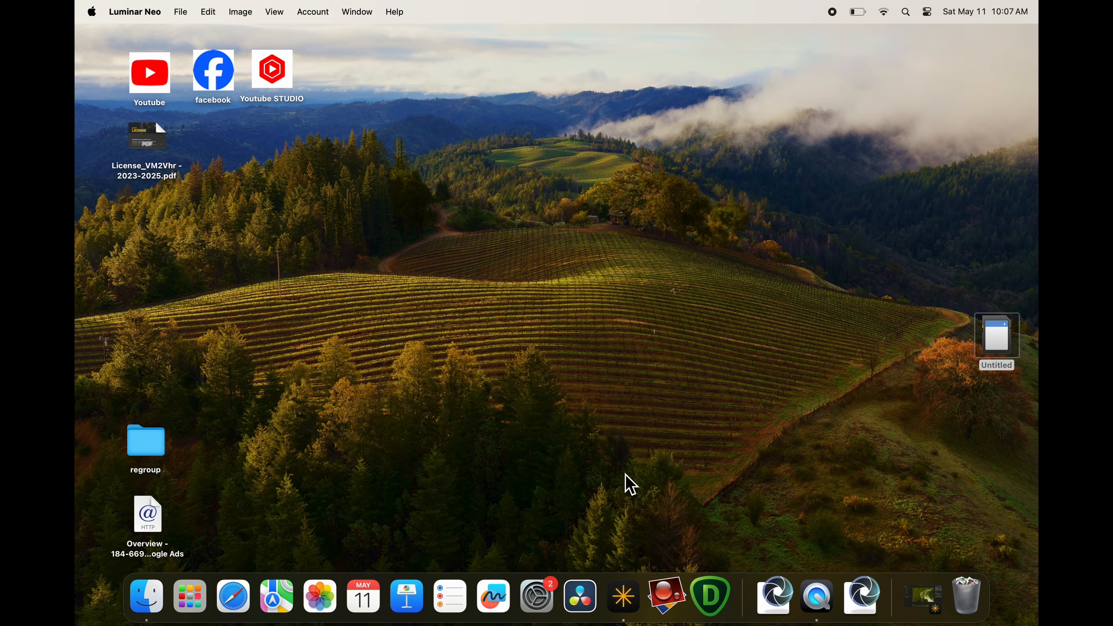
{"action": "left_click", "coordinate": [666, 597]}
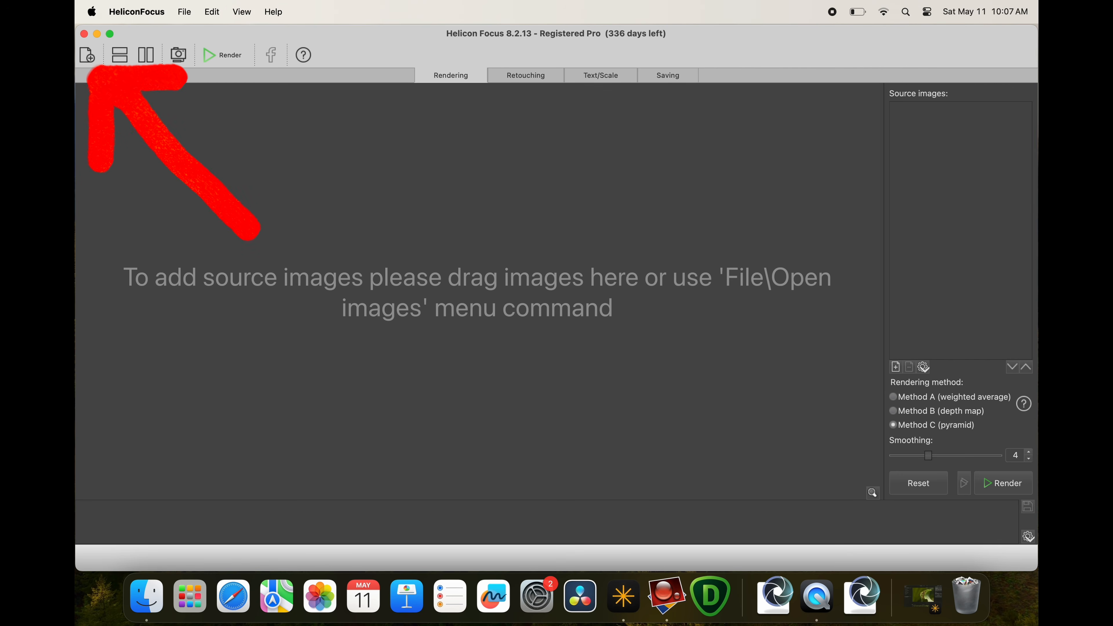
{"action": "left_click", "coordinate": [89, 57]}
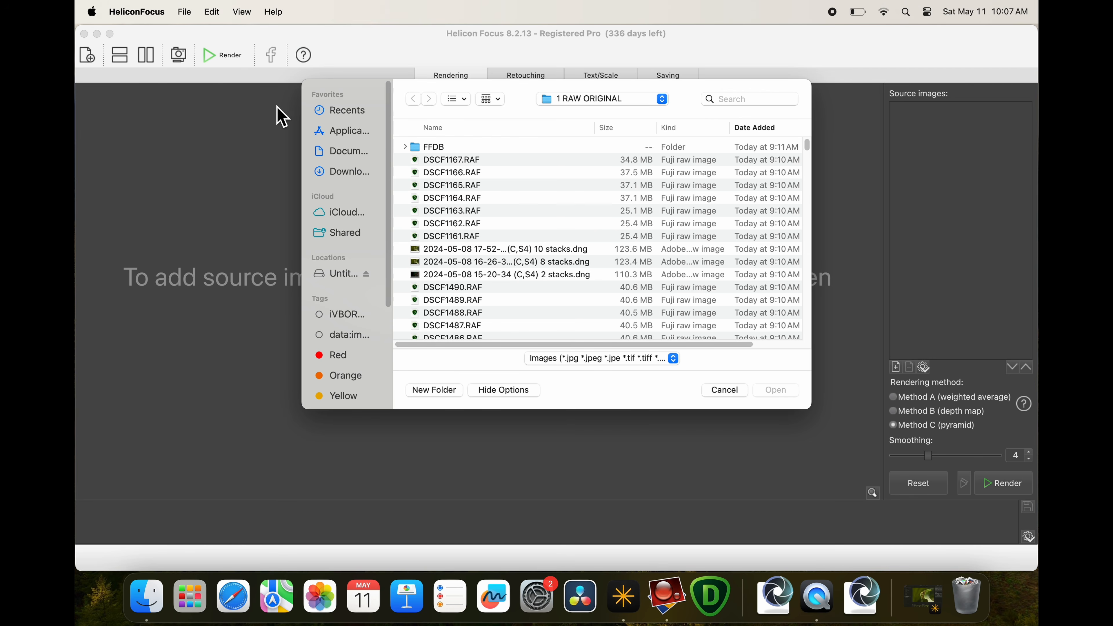
{"action": "left_click", "coordinate": [351, 153]}
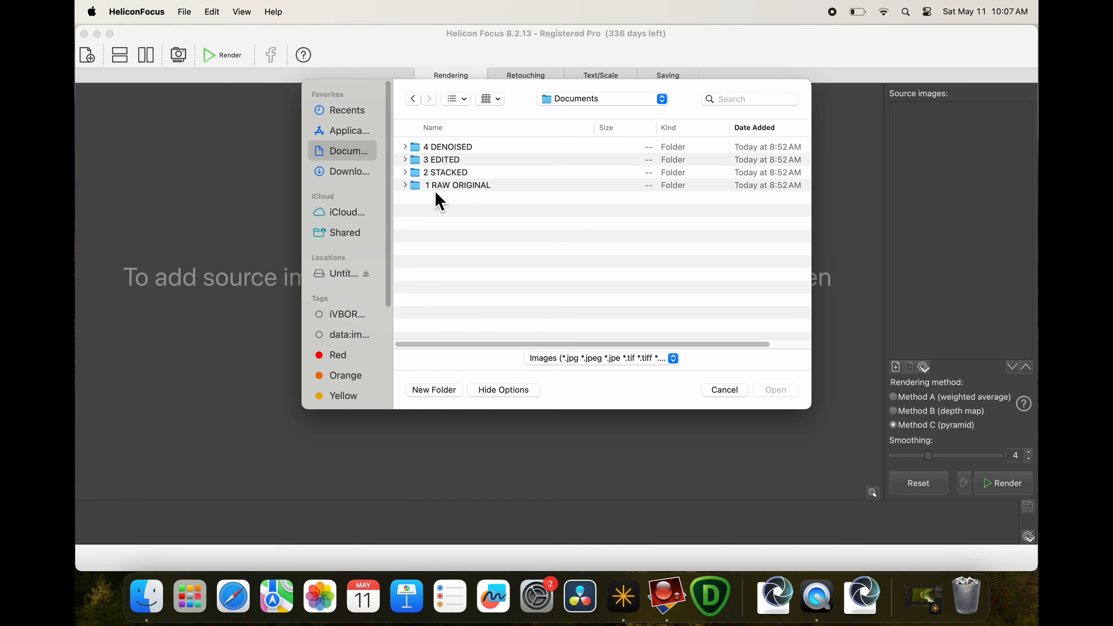
{"action": "left_click", "coordinate": [454, 187]}
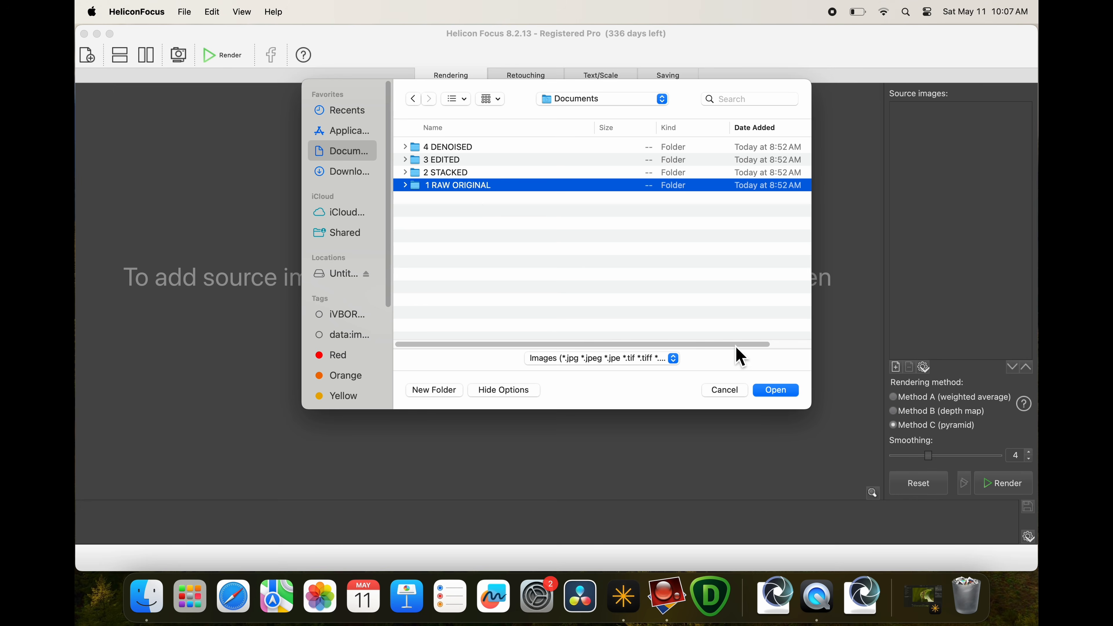
{"action": "left_click", "coordinate": [778, 394]}
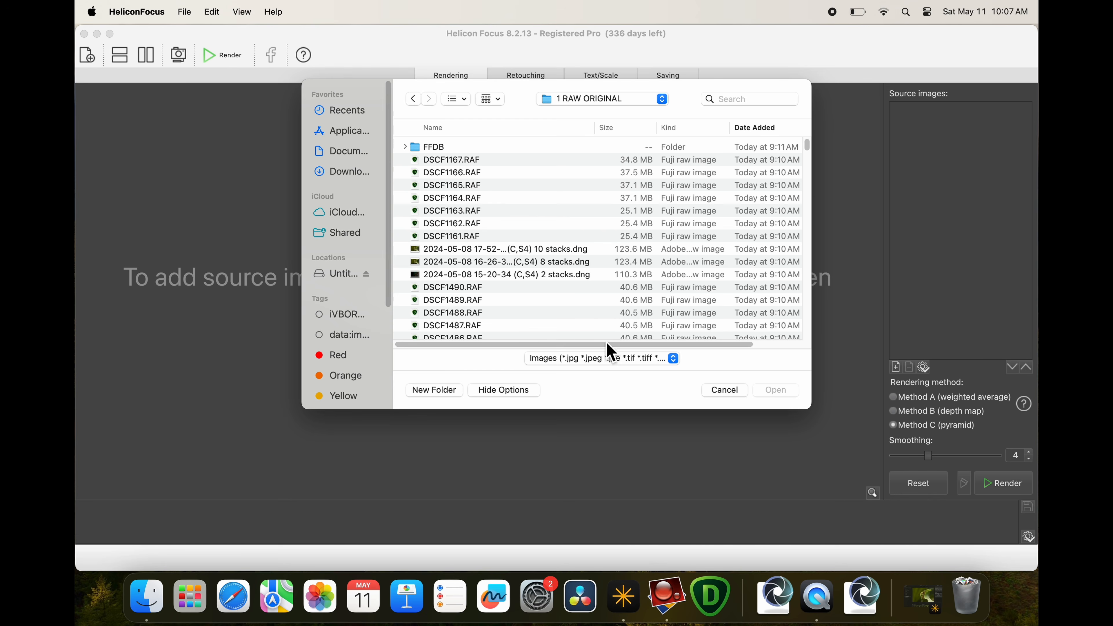
Load the consecutive raw frames DSCF1461.RAF to DSCF1468.RAF as source images.
{"action": "scroll", "coordinate": [528, 294], "scroll_direction": "down", "scroll_amount": 10}
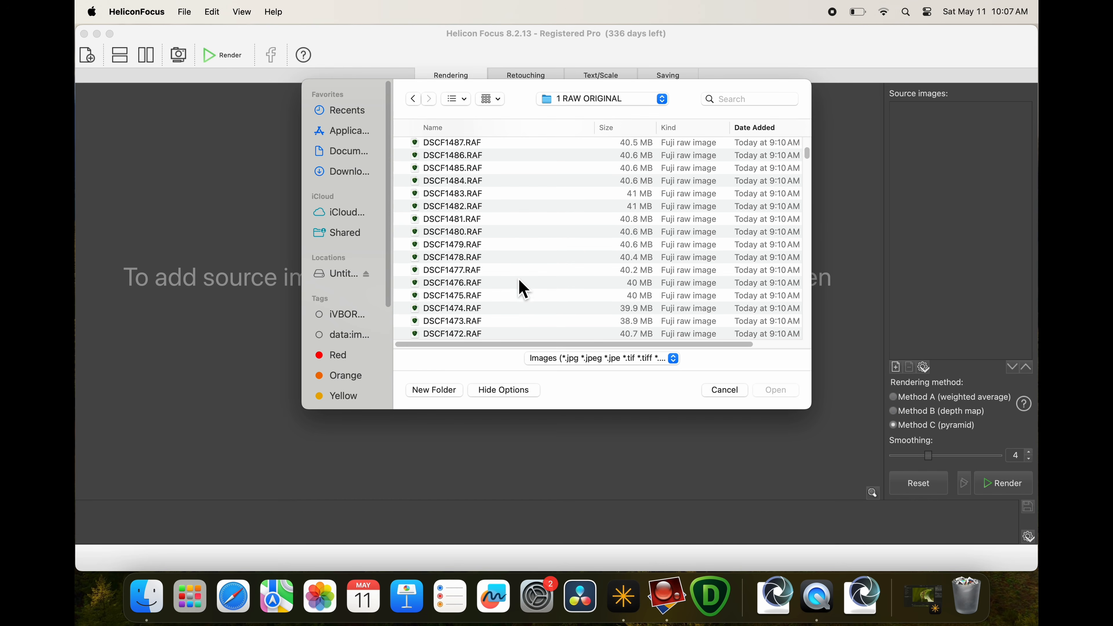
{"action": "scroll", "coordinate": [475, 227], "scroll_direction": "down", "scroll_amount": 10}
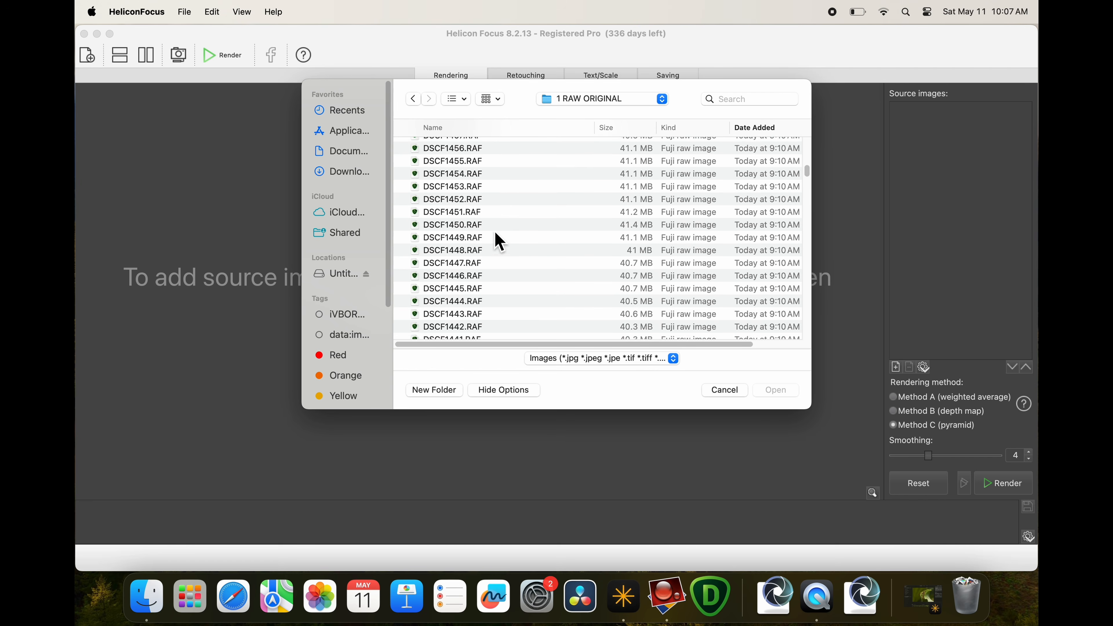
{"action": "scroll", "coordinate": [496, 249], "scroll_direction": "up", "scroll_amount": 5}
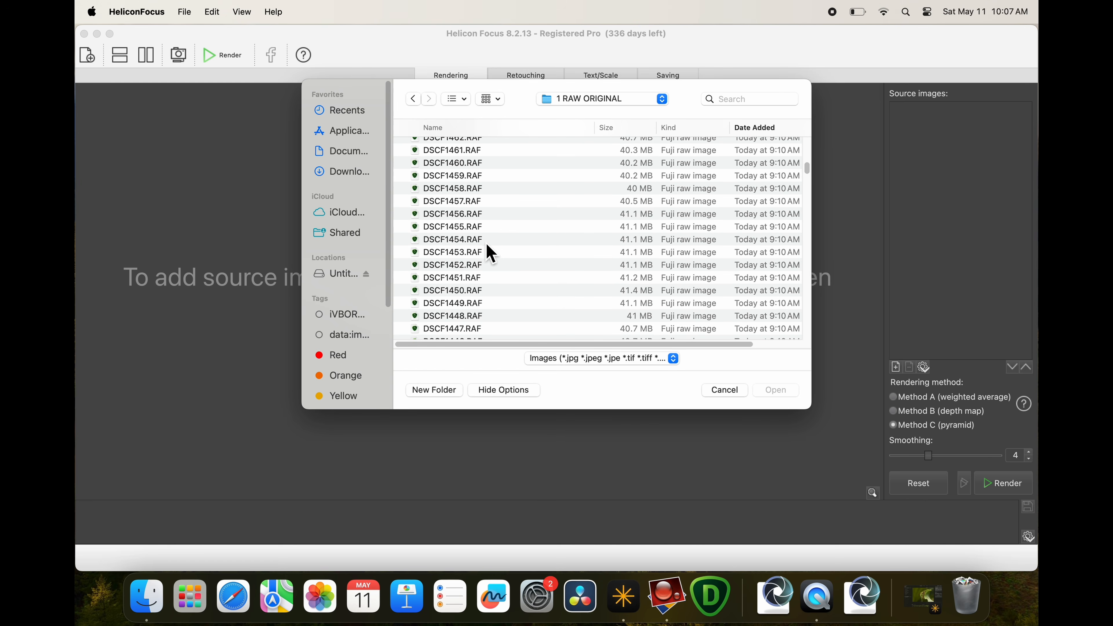
{"action": "scroll", "coordinate": [483, 182], "scroll_direction": "up", "scroll_amount": 1}
{"action": "left_click", "coordinate": [471, 160]}
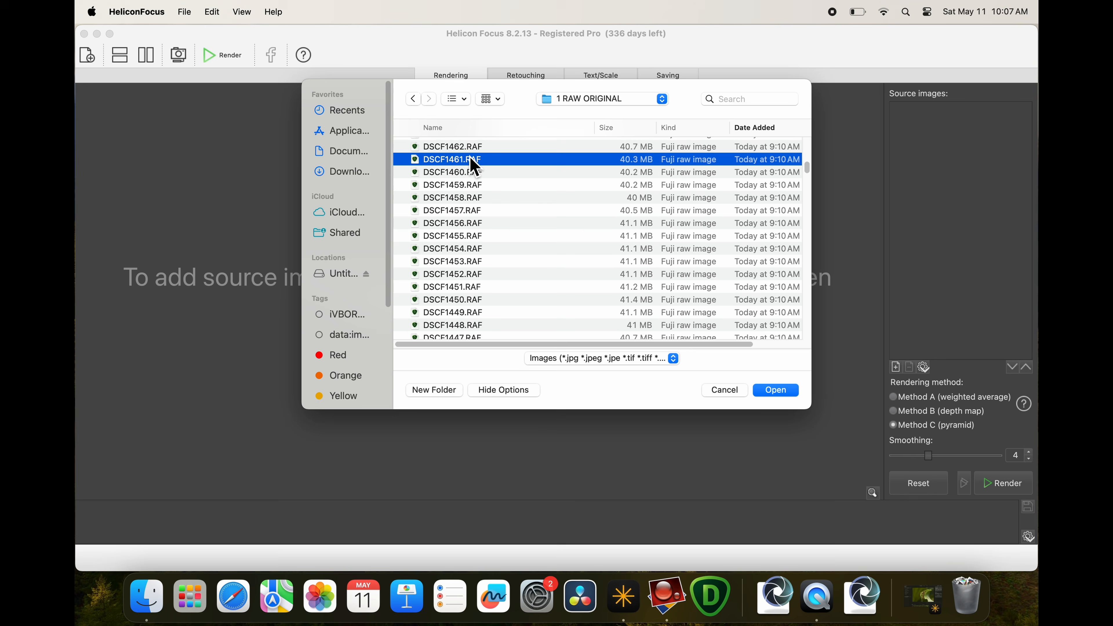
{"action": "scroll", "coordinate": [495, 179], "scroll_direction": "up", "scroll_amount": 5}
{"action": "scroll", "coordinate": [502, 236], "scroll_direction": "down", "scroll_amount": 2}
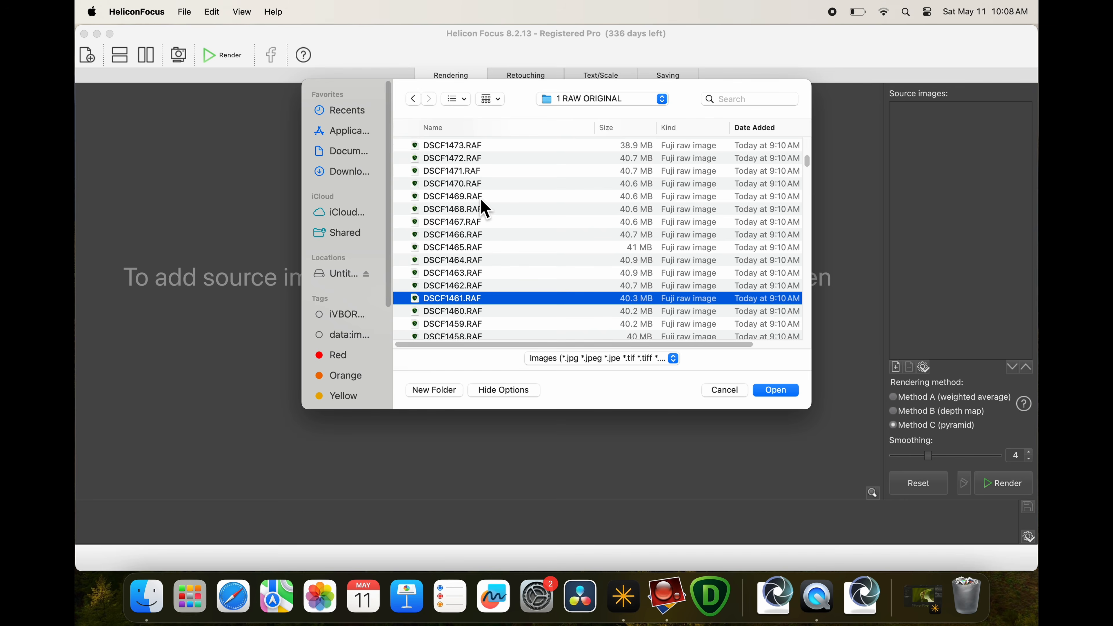
{"action": "left_click", "coordinate": [479, 214], "text": "shift"}
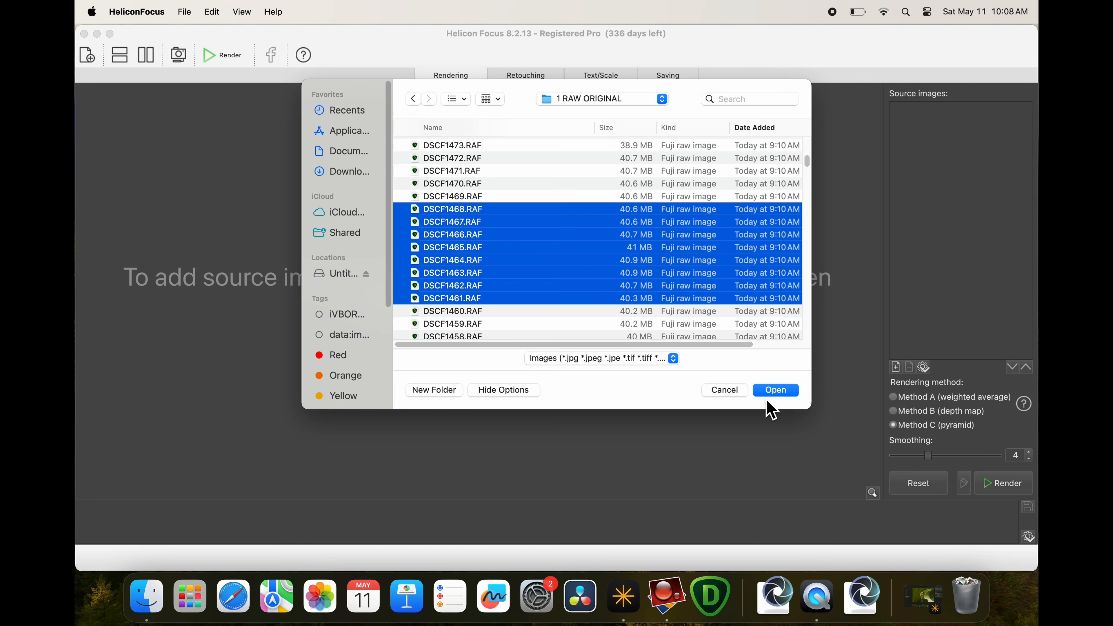
{"action": "left_click", "coordinate": [783, 393]}
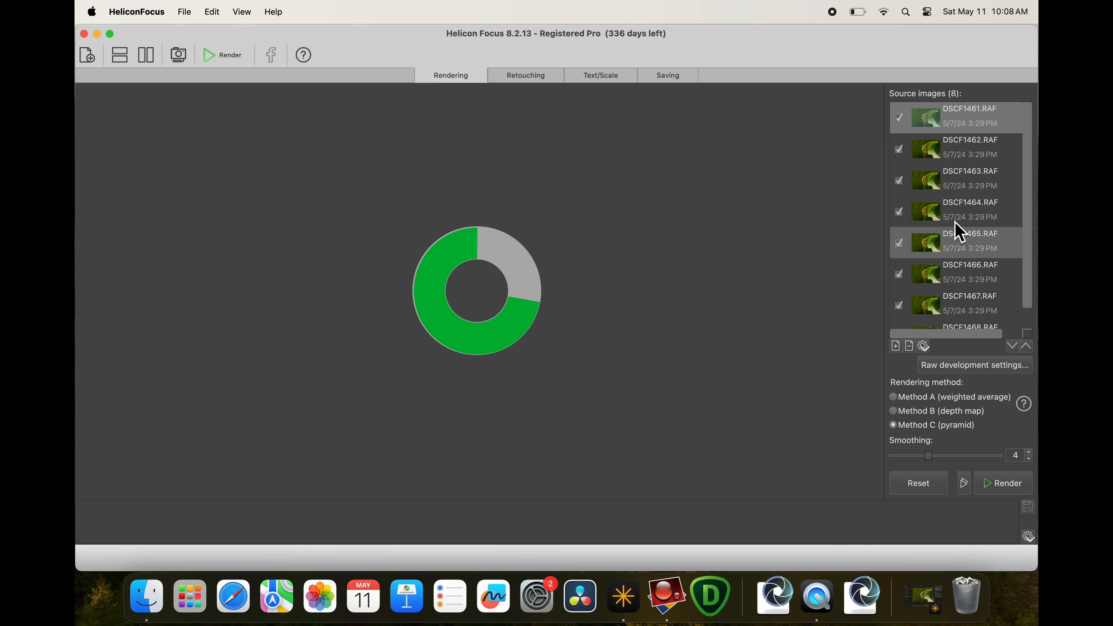
Preview a few of the loaded source frames and render the focus stack with Method C (pyramid) and smoothing 4.
{"action": "left_click", "coordinate": [976, 152]}
{"action": "left_click", "coordinate": [966, 188]}
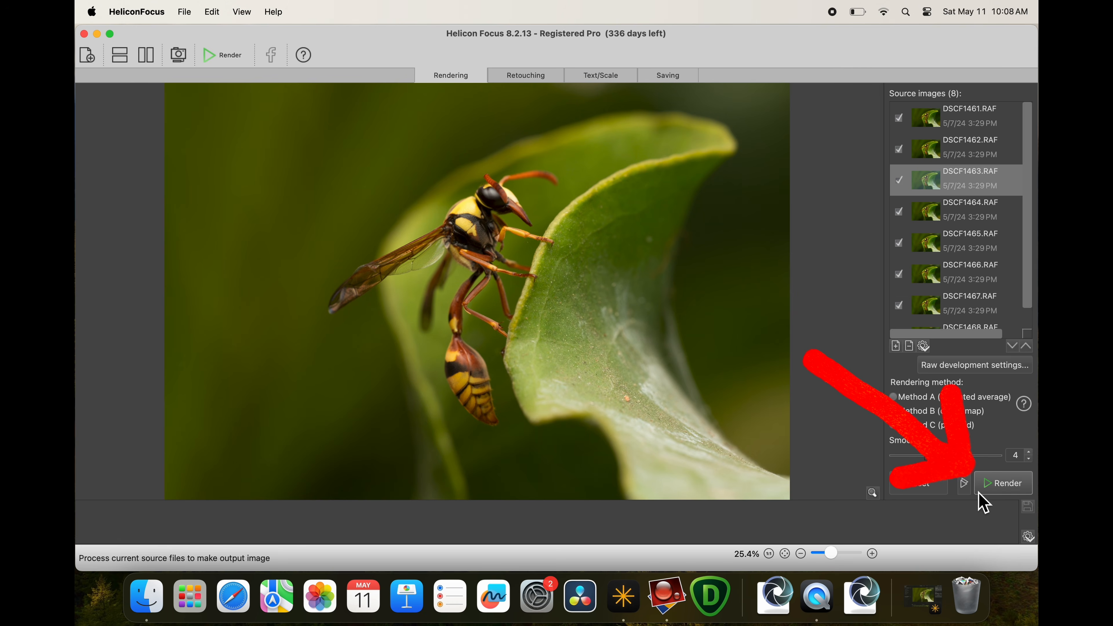
{"action": "left_click", "coordinate": [1015, 491]}
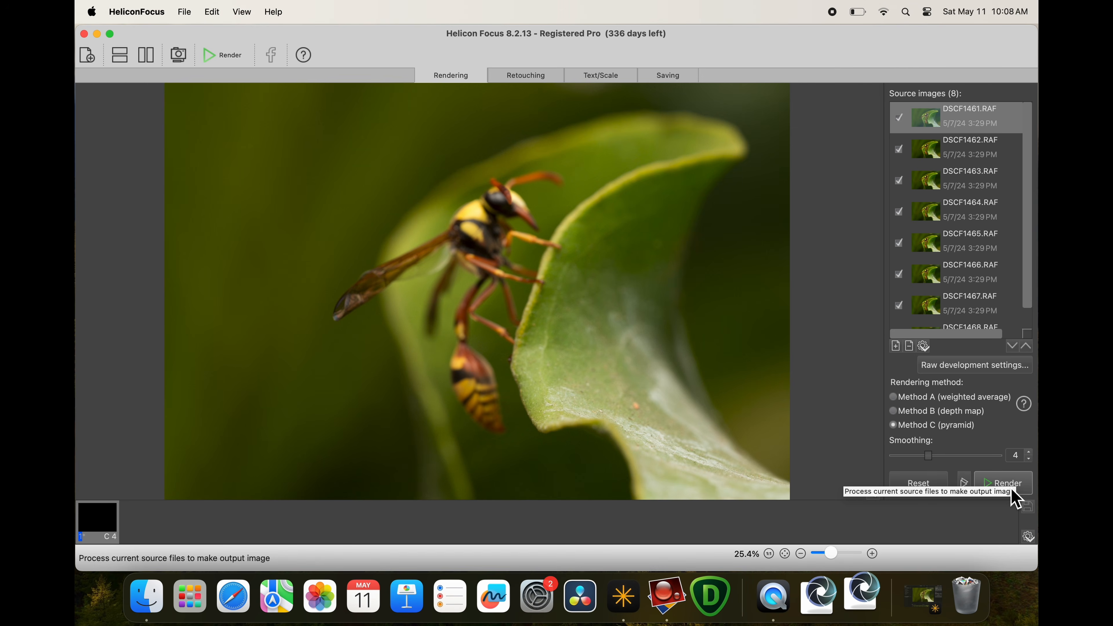
{"action": "left_click", "coordinate": [1013, 491]}
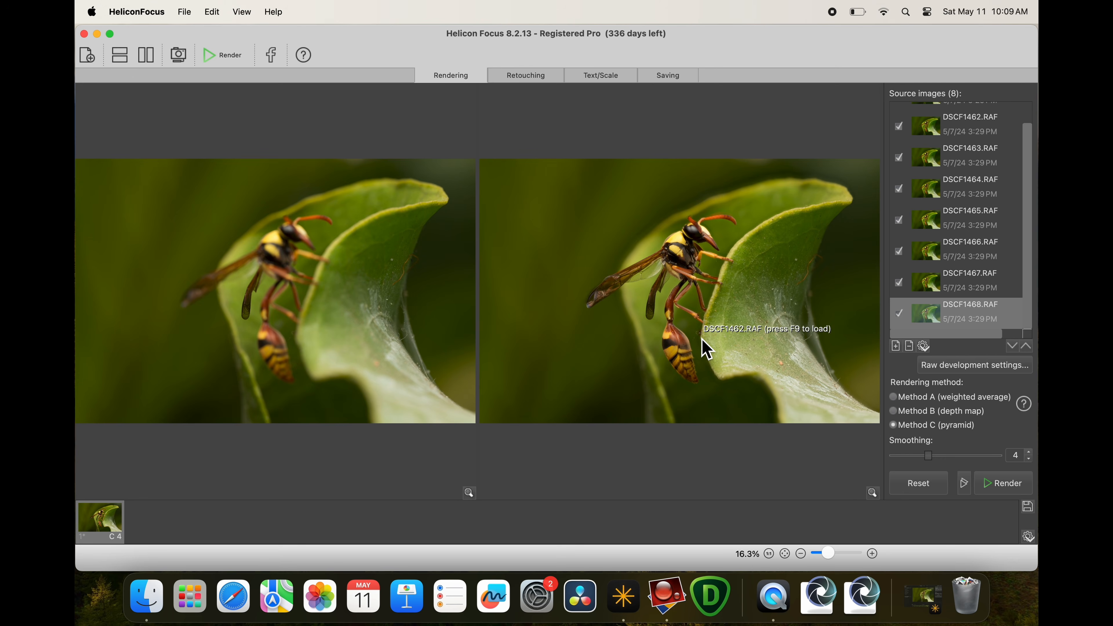
Examine the rendered stack beside the source frame at 100%, covering the wasp's abdomen, legs, thorax, head and antennae.
{"action": "scroll", "coordinate": [700, 338], "scroll_direction": "up", "scroll_amount": 5}
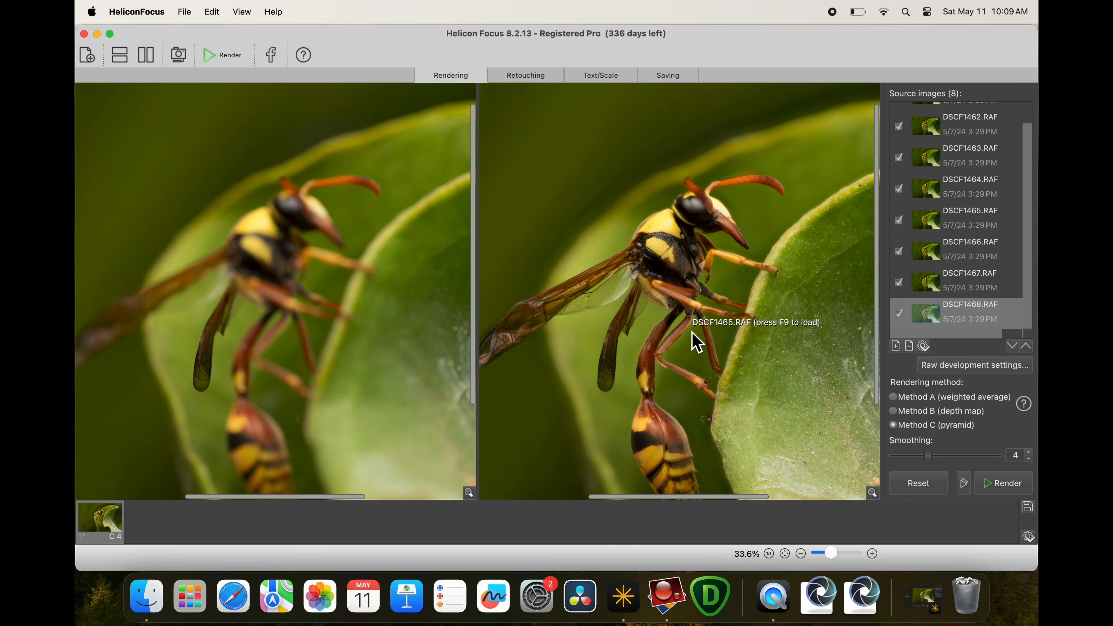
{"action": "scroll", "coordinate": [697, 342], "scroll_direction": "up", "scroll_amount": 3}
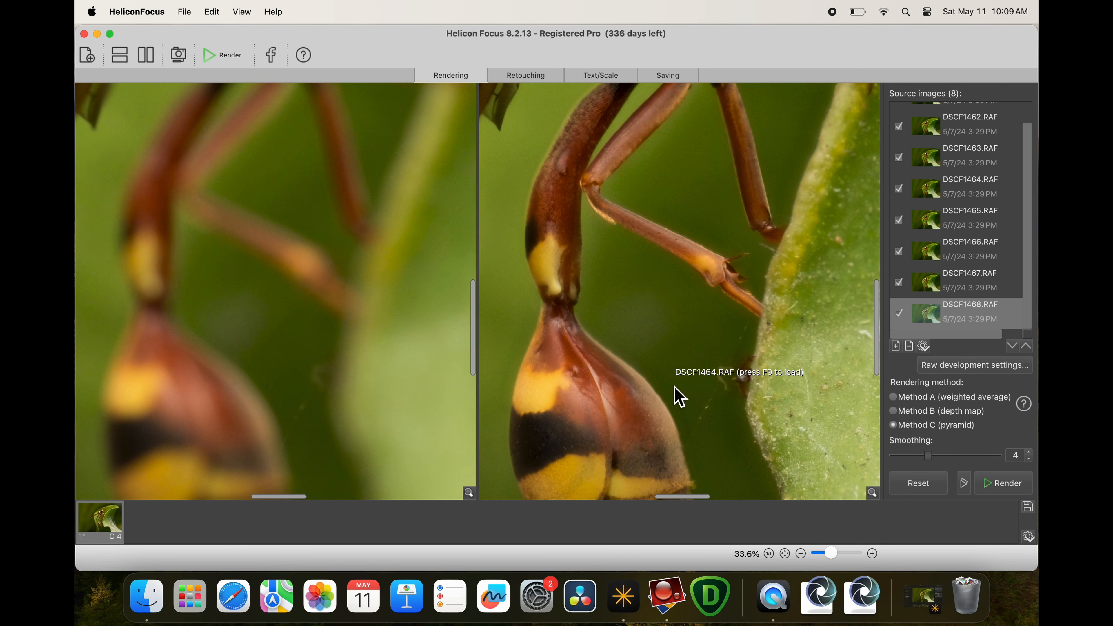
{"action": "scroll", "coordinate": [680, 386], "scroll_direction": "up", "scroll_amount": 4}
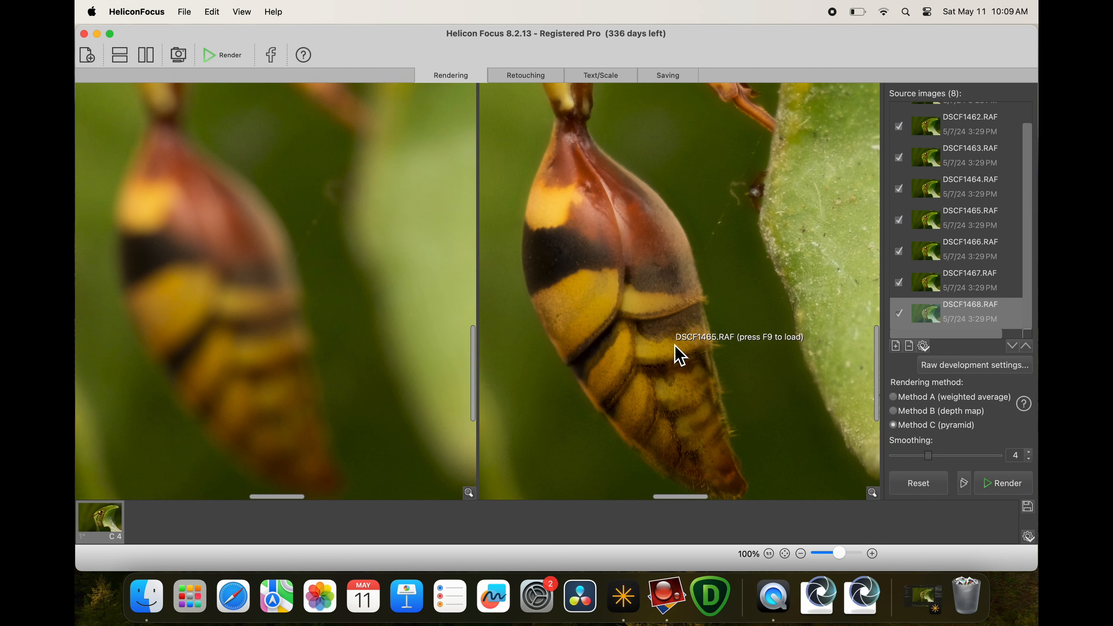
{"action": "scroll", "coordinate": [680, 356], "scroll_direction": "down", "scroll_amount": 3}
{"action": "scroll", "coordinate": [681, 362], "scroll_direction": "up", "scroll_amount": 2}
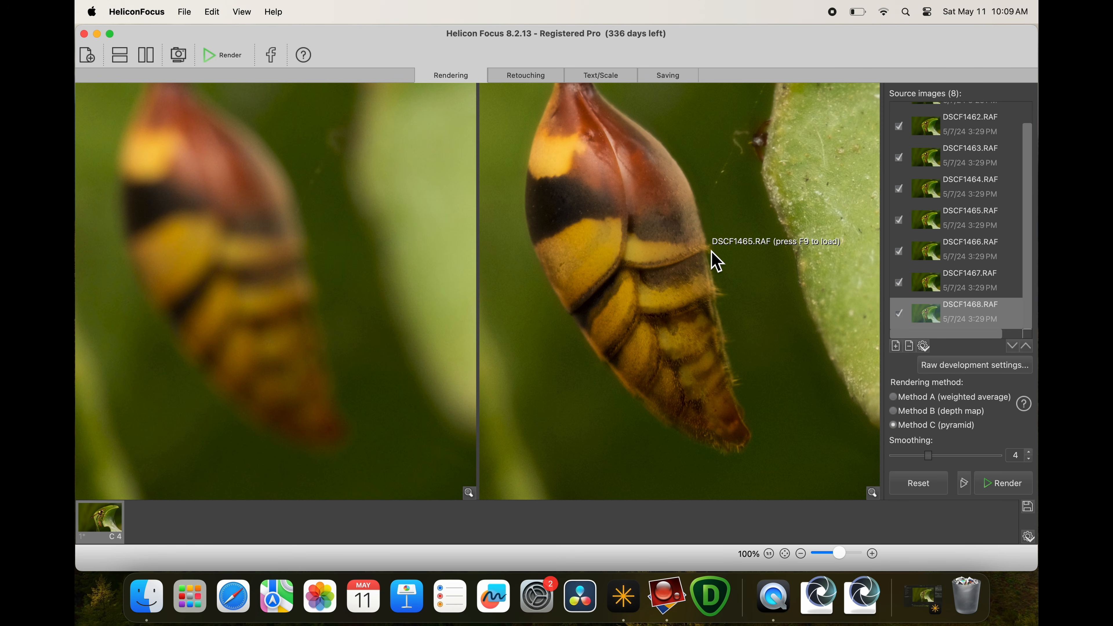
{"action": "scroll", "coordinate": [651, 216], "scroll_direction": "up", "scroll_amount": 10}
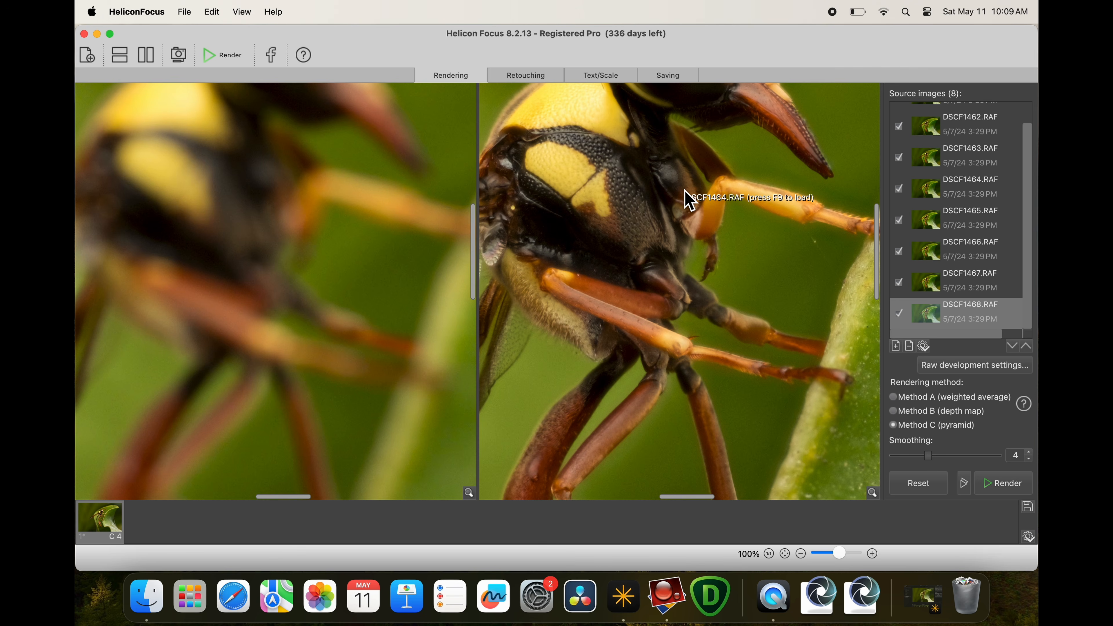
{"action": "scroll", "coordinate": [690, 201], "scroll_direction": "up", "scroll_amount": 6}
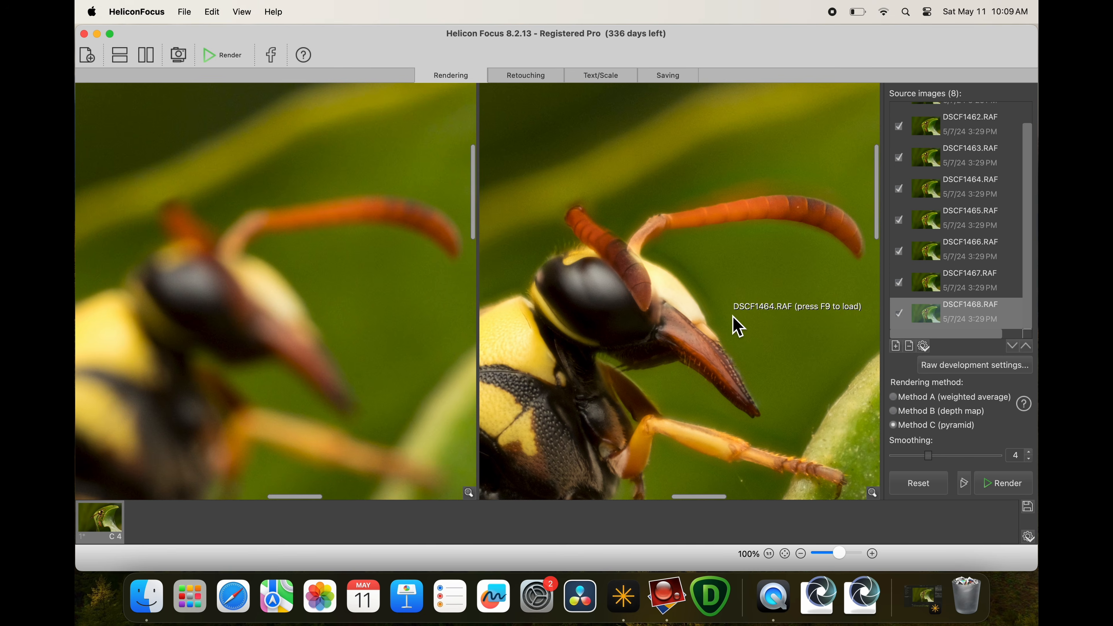
{"action": "scroll", "coordinate": [738, 327], "scroll_direction": "left", "scroll_amount": 4}
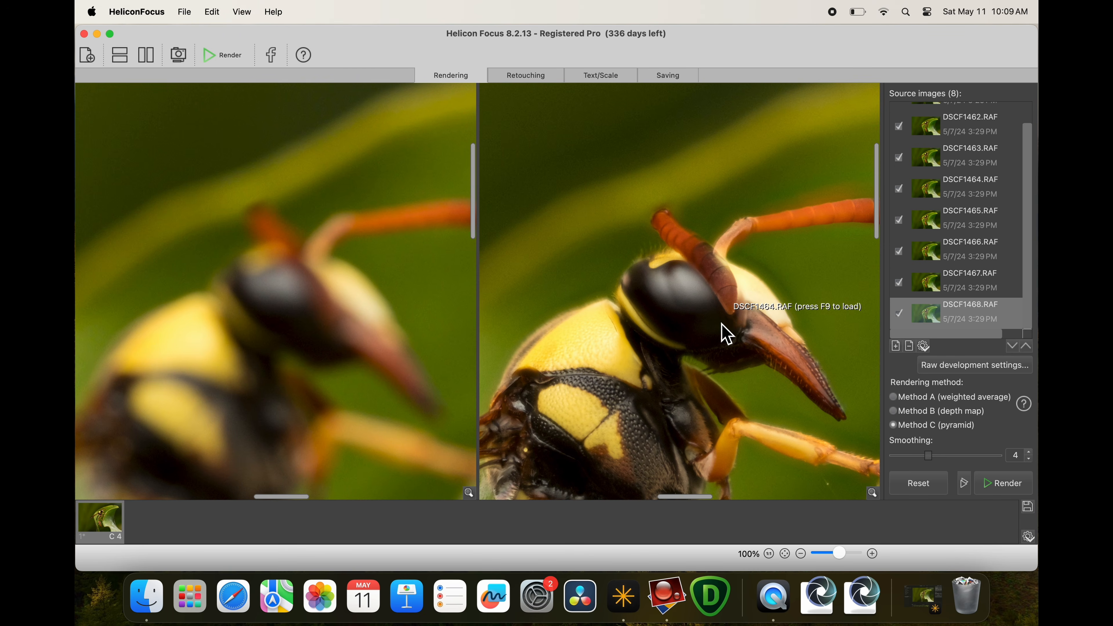
{"action": "scroll", "coordinate": [727, 336], "scroll_direction": "up", "scroll_amount": 3}
{"action": "scroll", "coordinate": [728, 335], "scroll_direction": "right", "scroll_amount": 3}
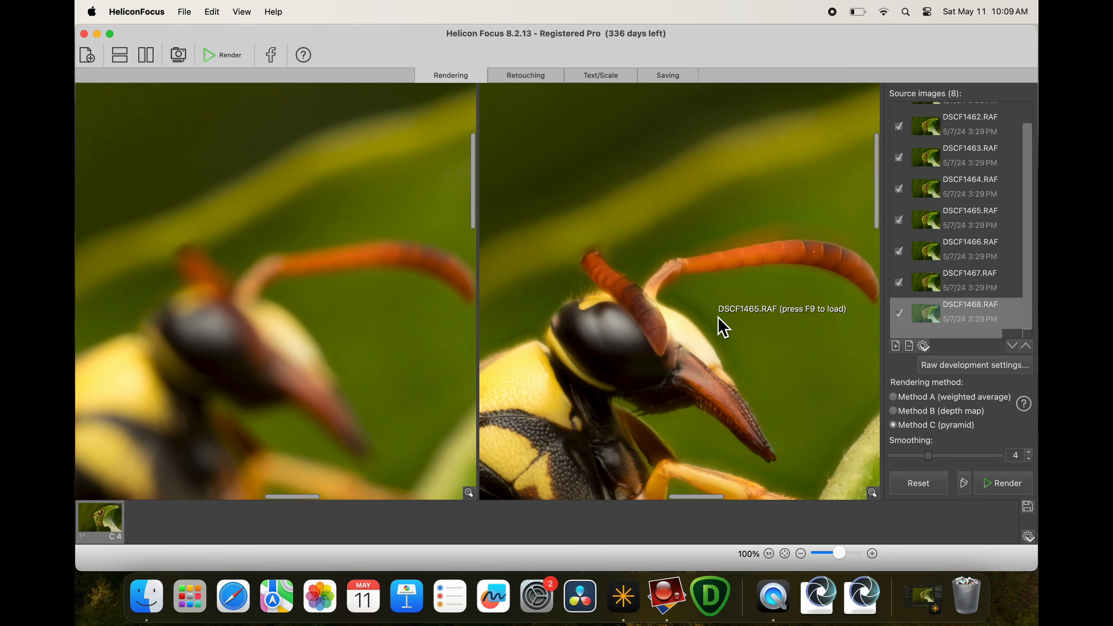
{"action": "scroll", "coordinate": [723, 326], "scroll_direction": "down", "scroll_amount": 3}
{"action": "scroll", "coordinate": [723, 326], "scroll_direction": "right", "scroll_amount": 2}
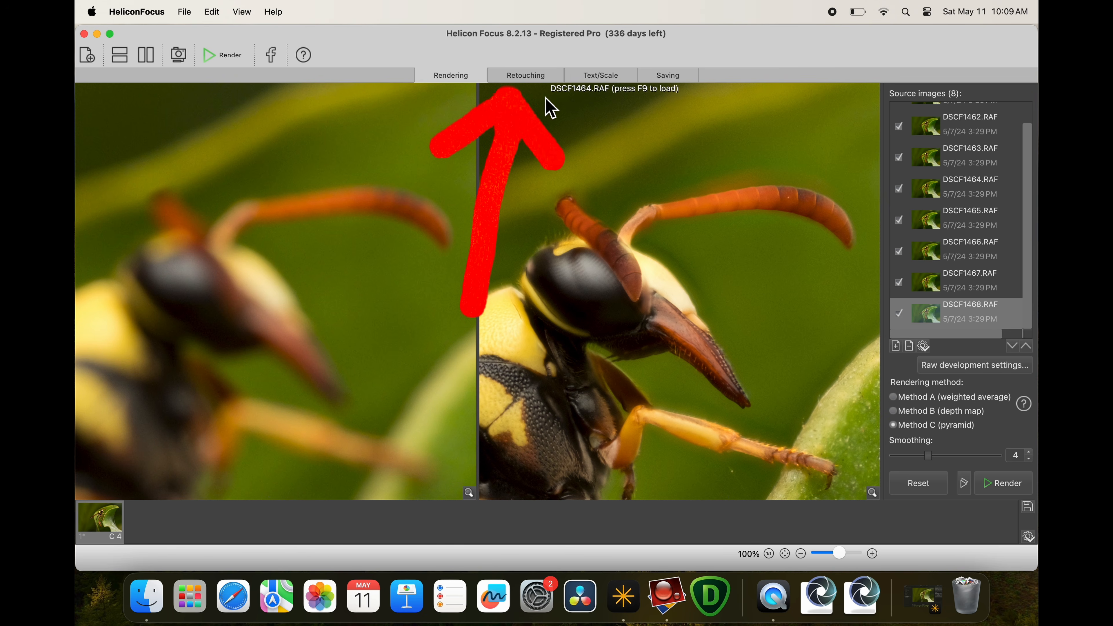
Retouch the halos around the wasp's head and long antenna from DSCF1465.RAF and DSCF1466.RAF with a 23% brush.
{"action": "left_click", "coordinate": [540, 81]}
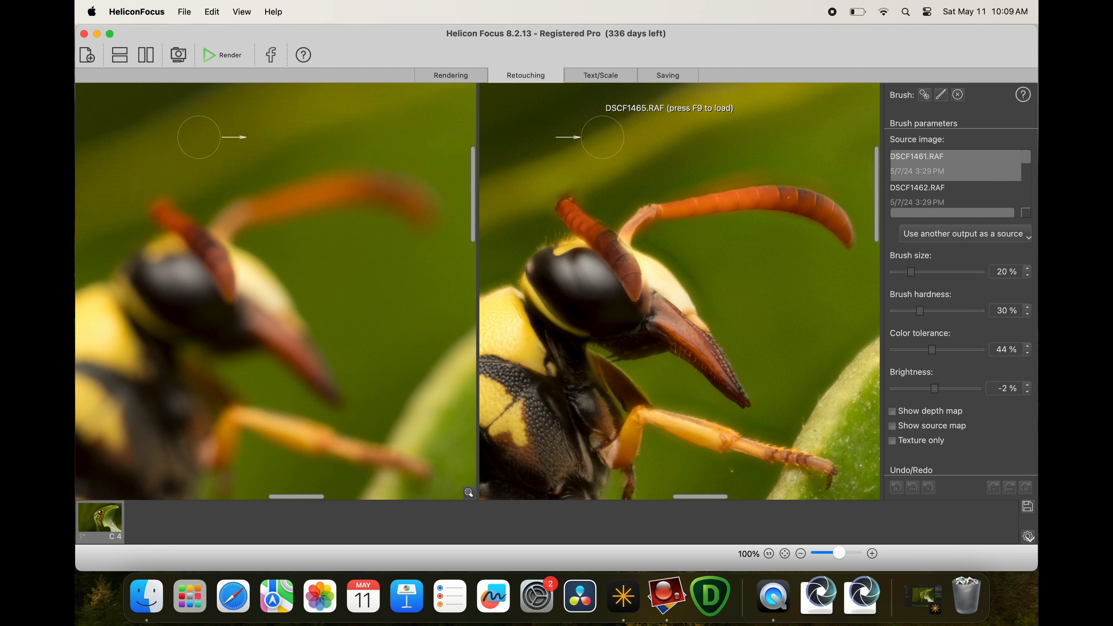
{"action": "scroll", "coordinate": [955, 183], "scroll_direction": "down", "scroll_amount": 6}
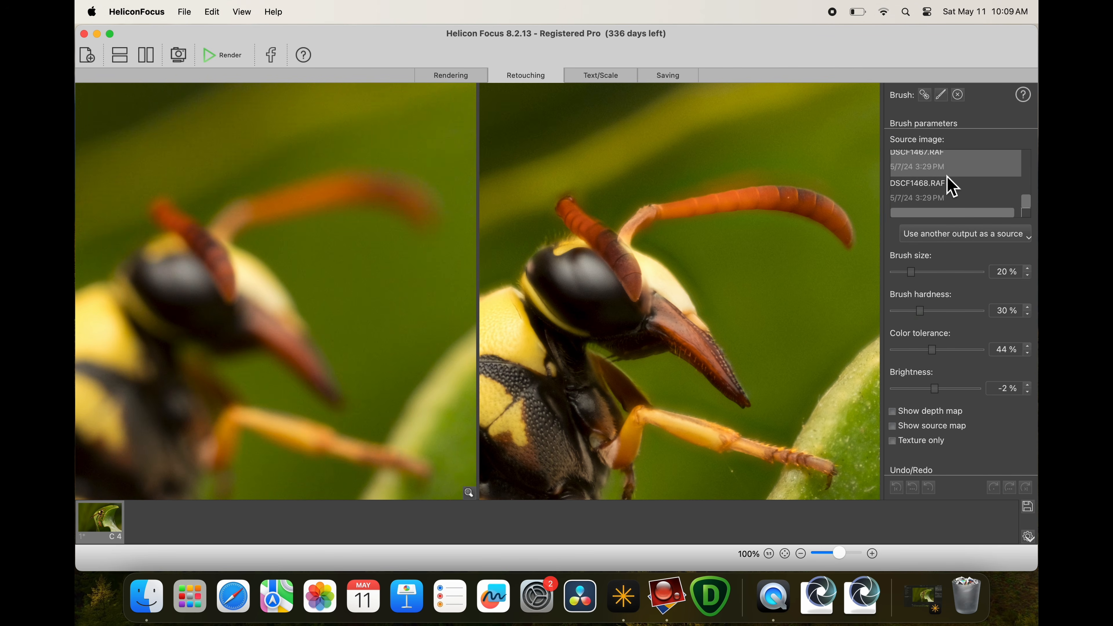
{"action": "left_click", "coordinate": [948, 197]}
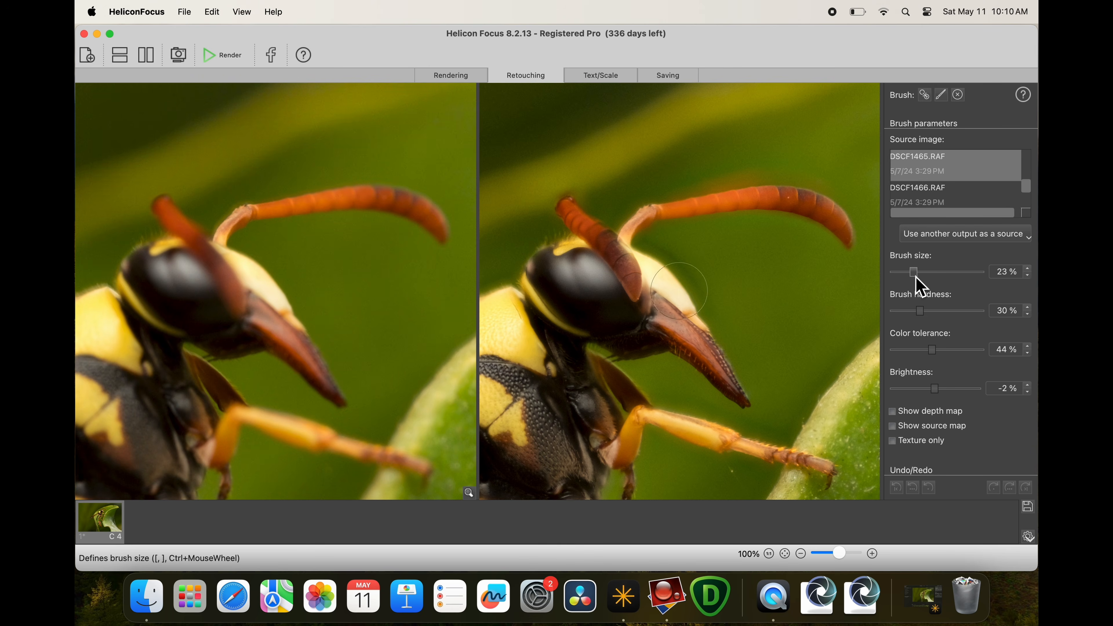
{"action": "mouse_move", "coordinate": [927, 277]}
{"action": "left_mouse_down"}
{"action": "mouse_move", "coordinate": [942, 281]}
{"action": "mouse_move", "coordinate": [923, 279]}
{"action": "left_mouse_up"}
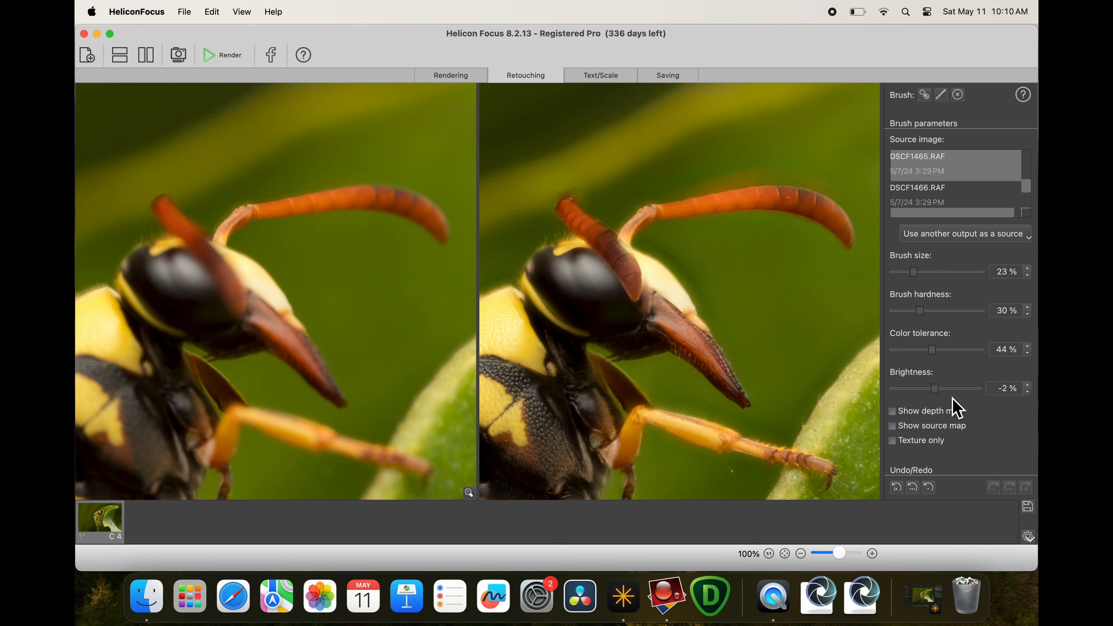
{"action": "left_click", "coordinate": [949, 203]}
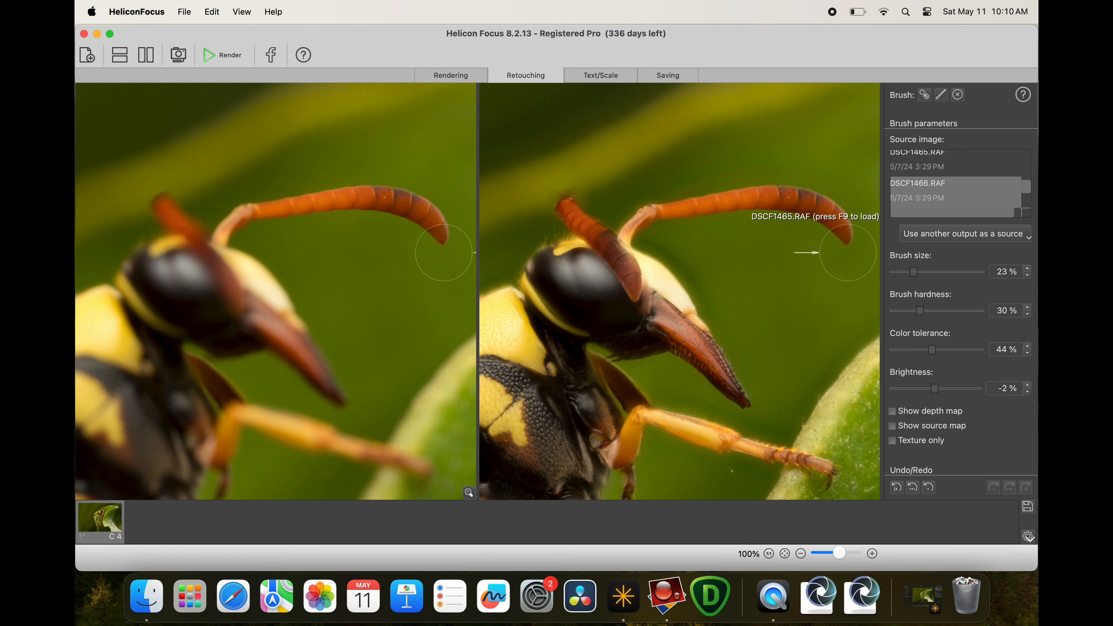
Retouch around the jaws, front leg and head from DSCF1463.RAF, using brush sizes of 41% and 26%.
{"action": "left_click", "coordinate": [960, 169]}
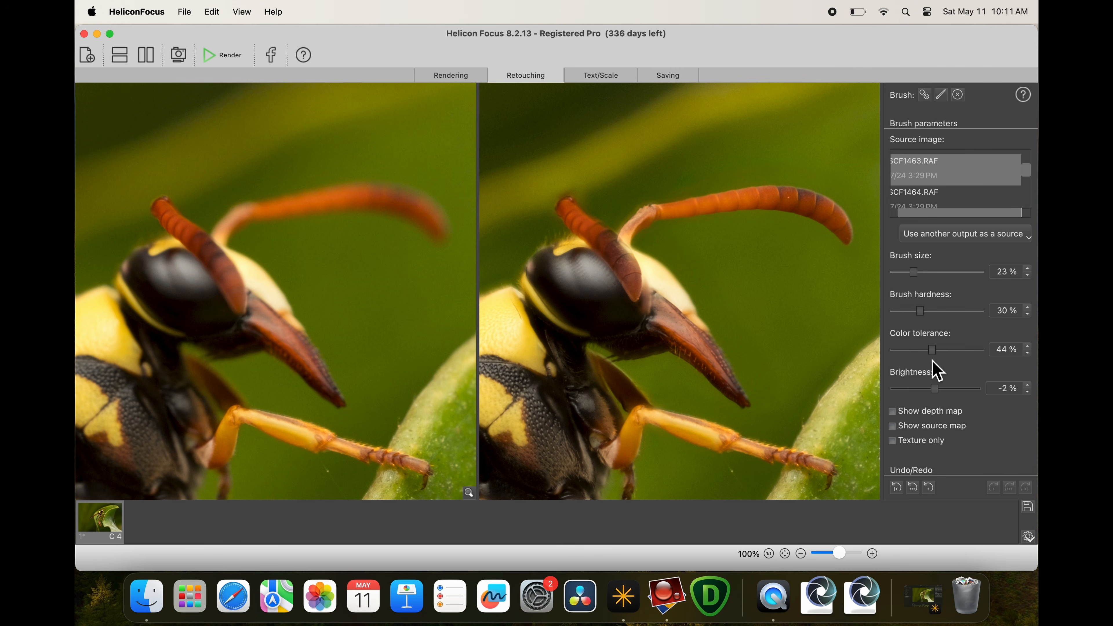
{"action": "left_click_drag", "start_coordinate": [931, 276], "coordinate": [928, 277]}
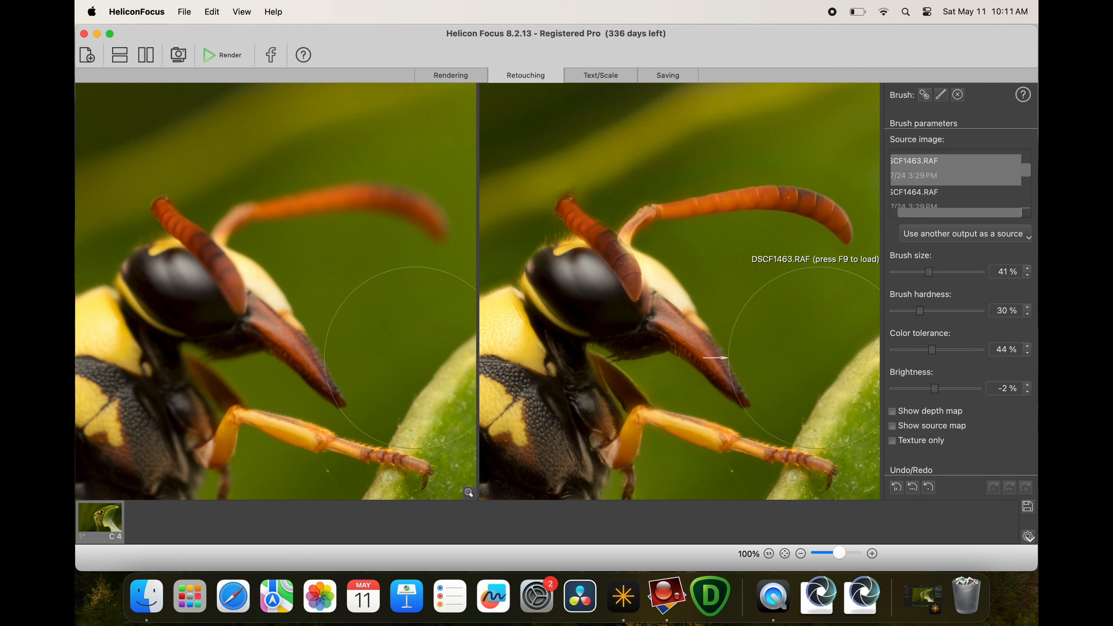
{"action": "left_click_drag", "start_coordinate": [932, 279], "coordinate": [927, 277]}
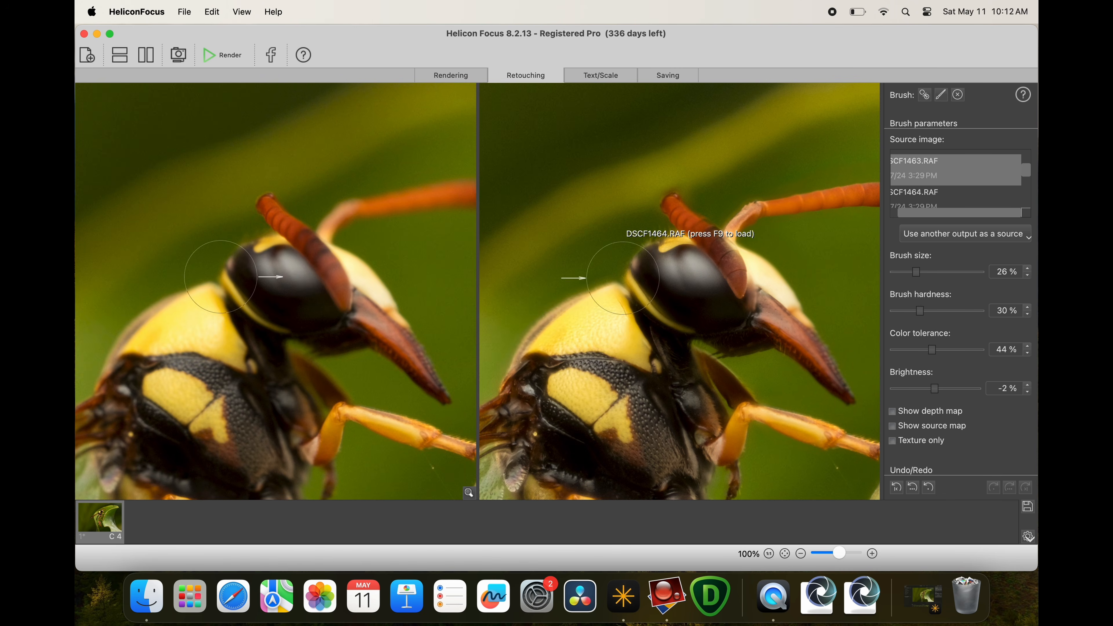
Retouch the edges of the thorax and work down over the legs with the 26% brush, sourcing from DSCF1464.RAF.
{"action": "left_click", "coordinate": [945, 204]}
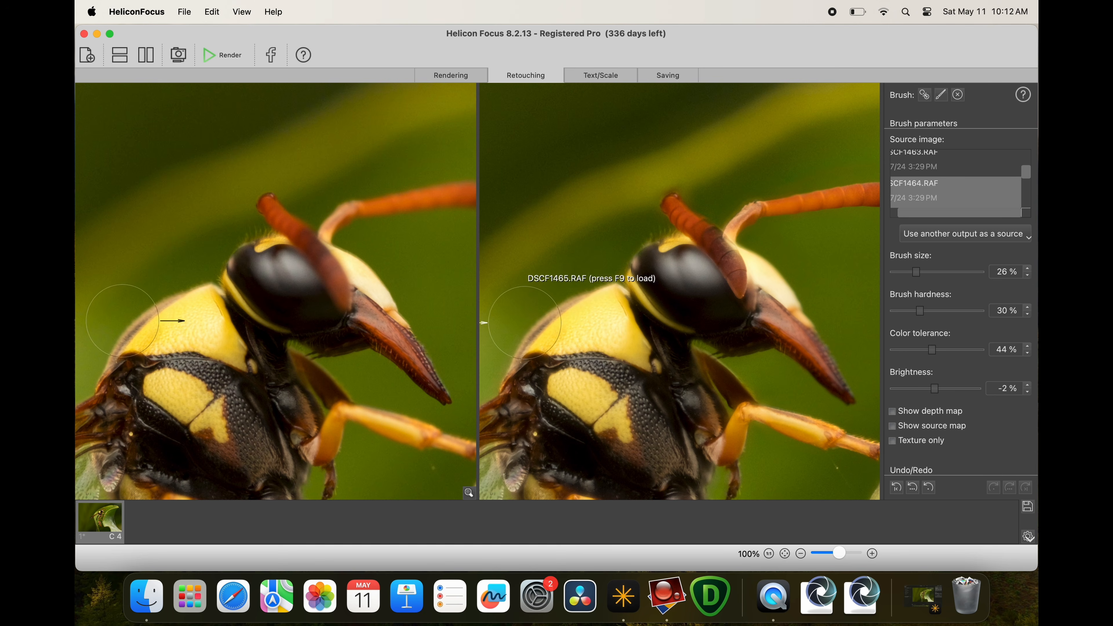
{"action": "scroll", "coordinate": [373, 408], "scroll_direction": "down", "scroll_amount": 3}
{"action": "scroll", "coordinate": [373, 408], "scroll_direction": "down", "scroll_amount": 5}
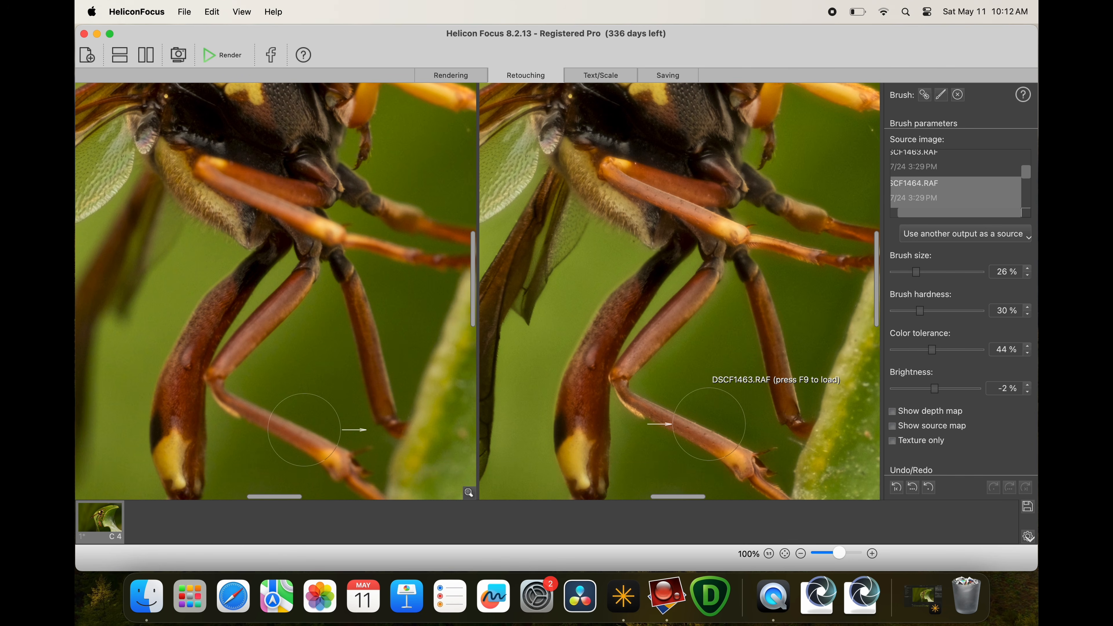
{"action": "scroll", "coordinate": [366, 430], "scroll_direction": "down", "scroll_amount": 4}
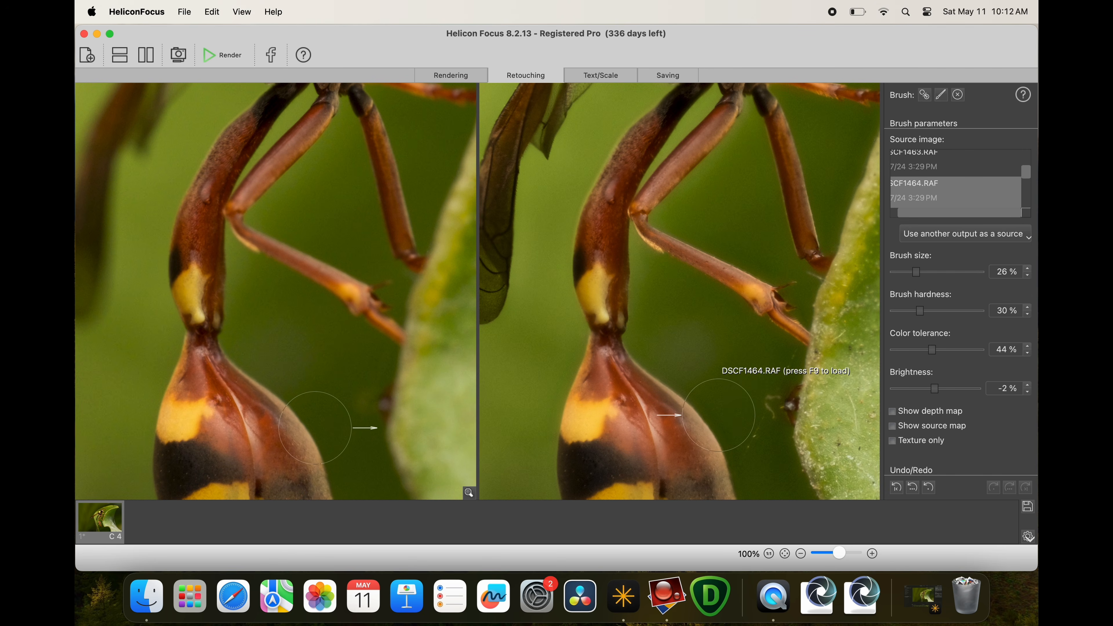
{"action": "scroll", "coordinate": [715, 390], "scroll_direction": "down", "scroll_amount": 2}
{"action": "scroll", "coordinate": [718, 383], "scroll_direction": "down", "scroll_amount": 6}
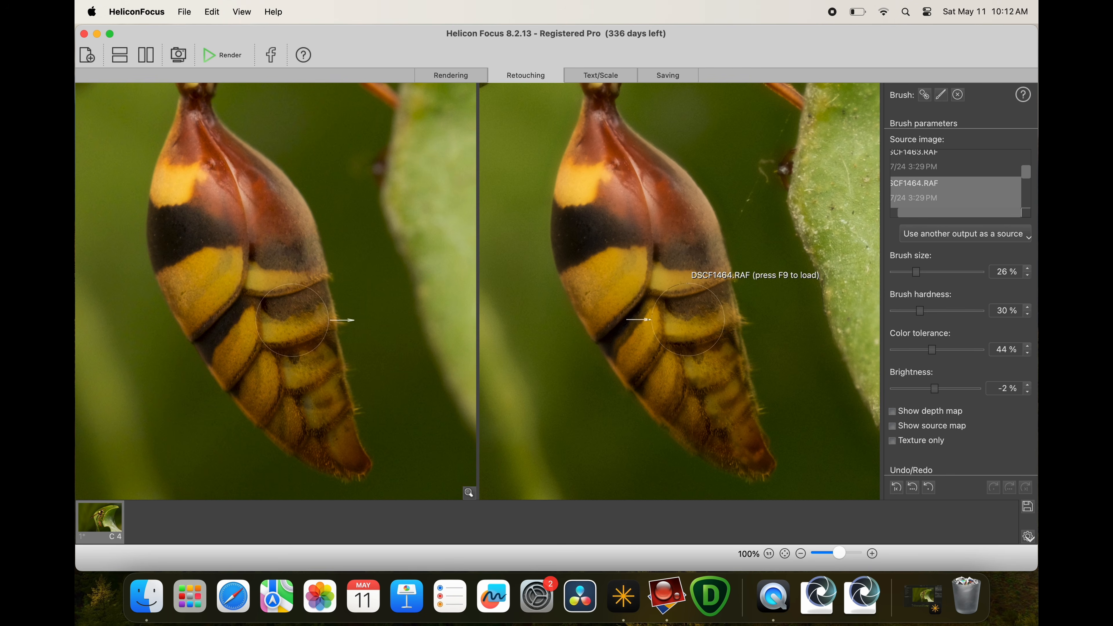
Compare the abdomen in source frames DSCF1468, DSCF1466 and DSCF1465, and return to DSCF1464.RAF as the retouching source.
{"action": "scroll", "coordinate": [978, 205], "scroll_direction": "down", "scroll_amount": 4}
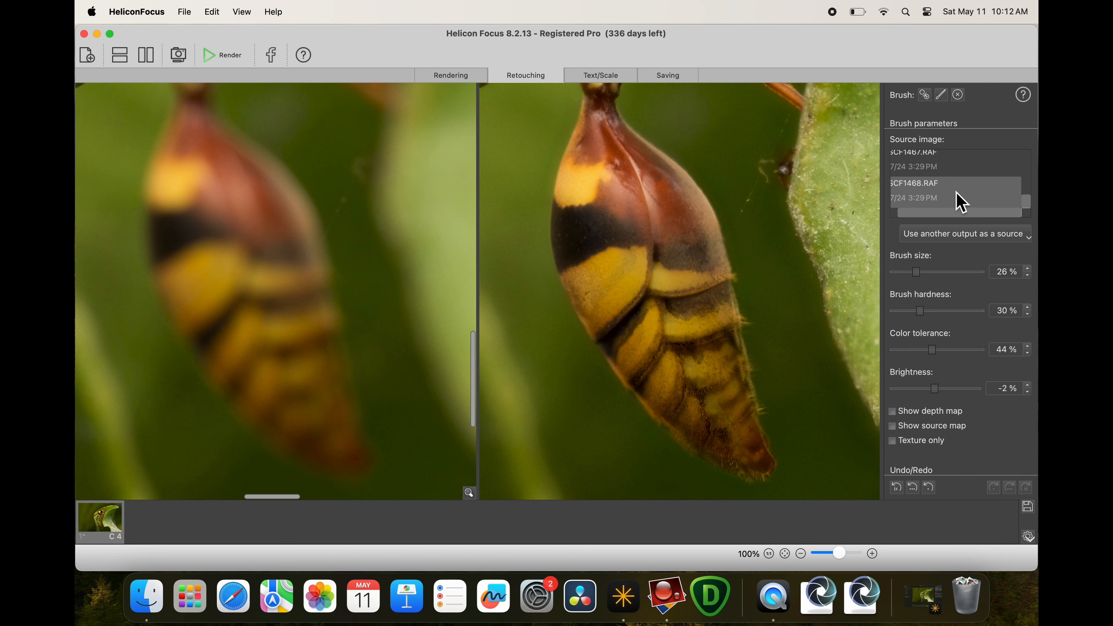
{"action": "scroll", "coordinate": [955, 184], "scroll_direction": "up", "scroll_amount": 2}
{"action": "left_click", "coordinate": [953, 183]}
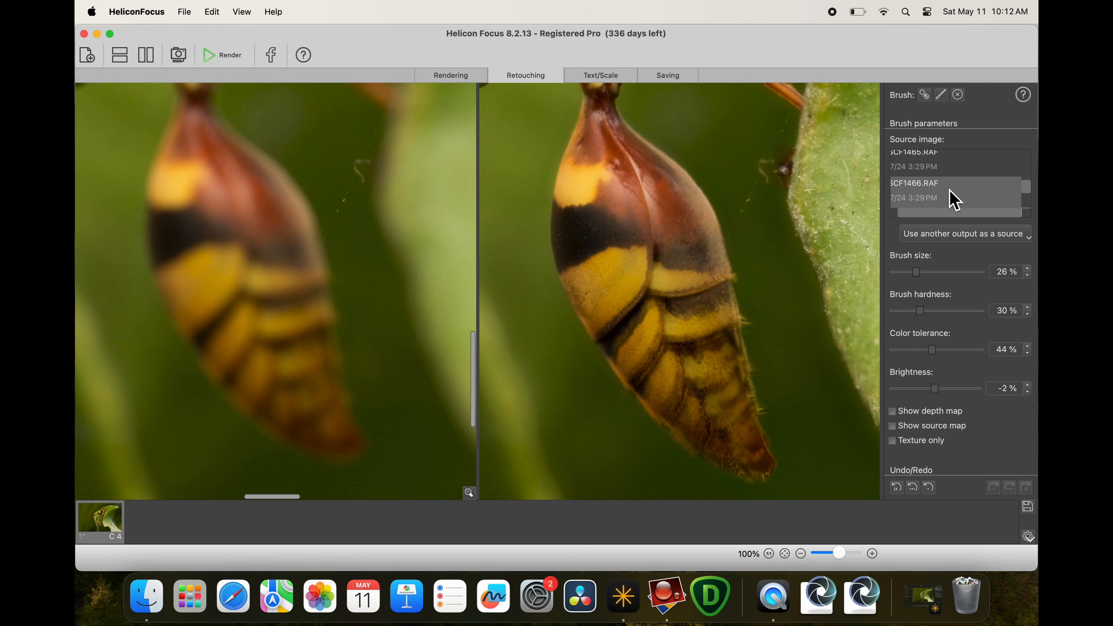
{"action": "left_click", "coordinate": [948, 165]}
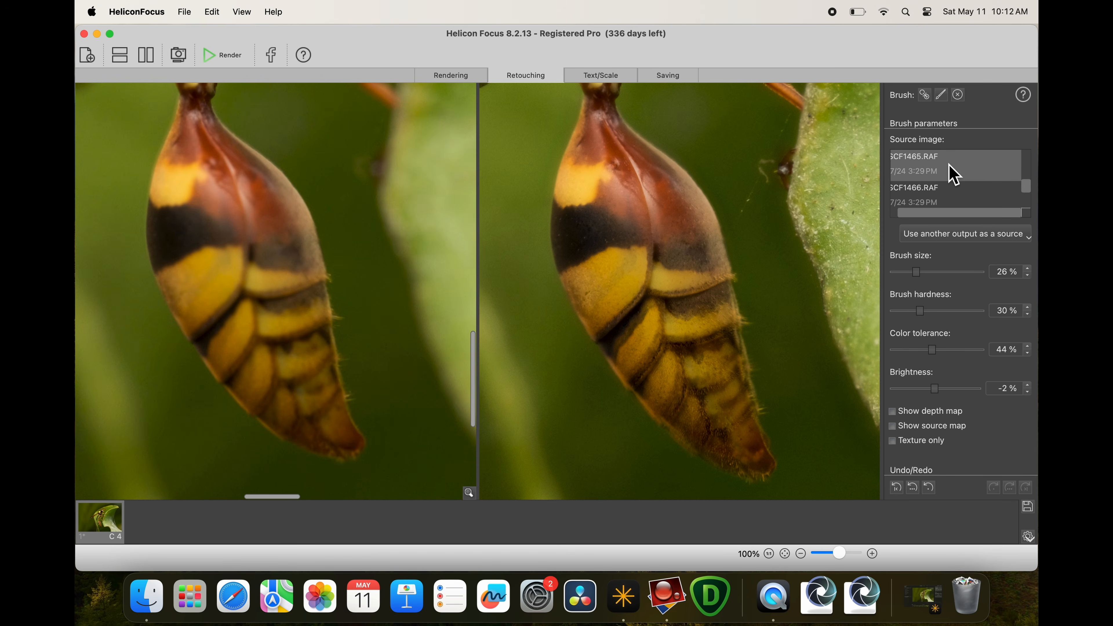
{"action": "scroll", "coordinate": [953, 176], "scroll_direction": "up", "scroll_amount": 2}
{"action": "left_click", "coordinate": [965, 196]}
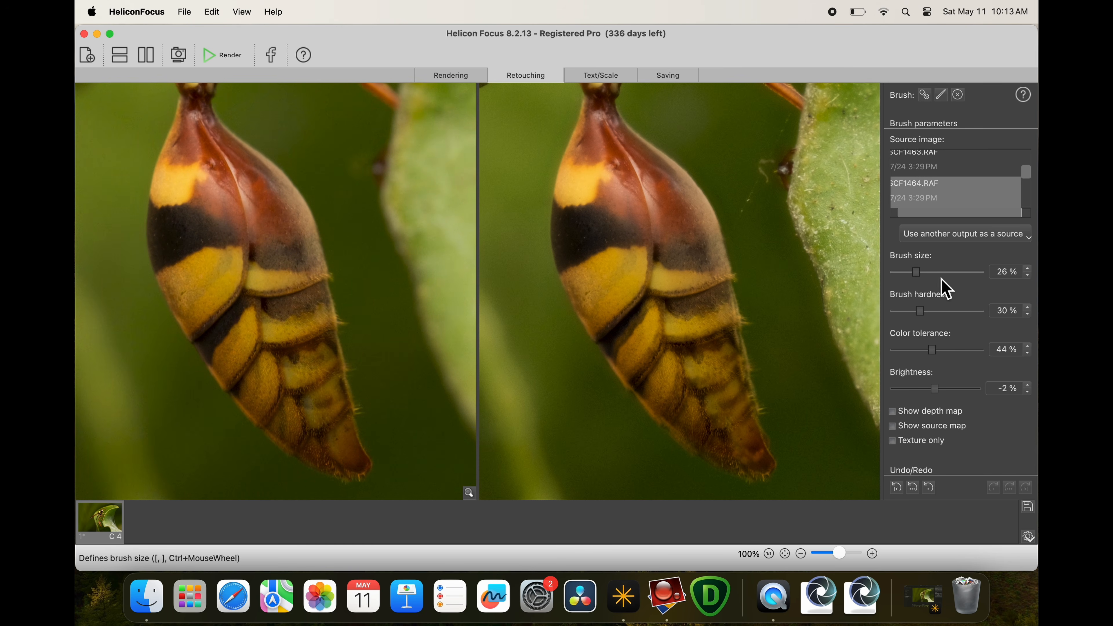
Enlarge the brush to 42% and retouch the area around the abdomen from DSCF1464.RAF.
{"action": "left_click_drag", "start_coordinate": [924, 276], "coordinate": [930, 275]}
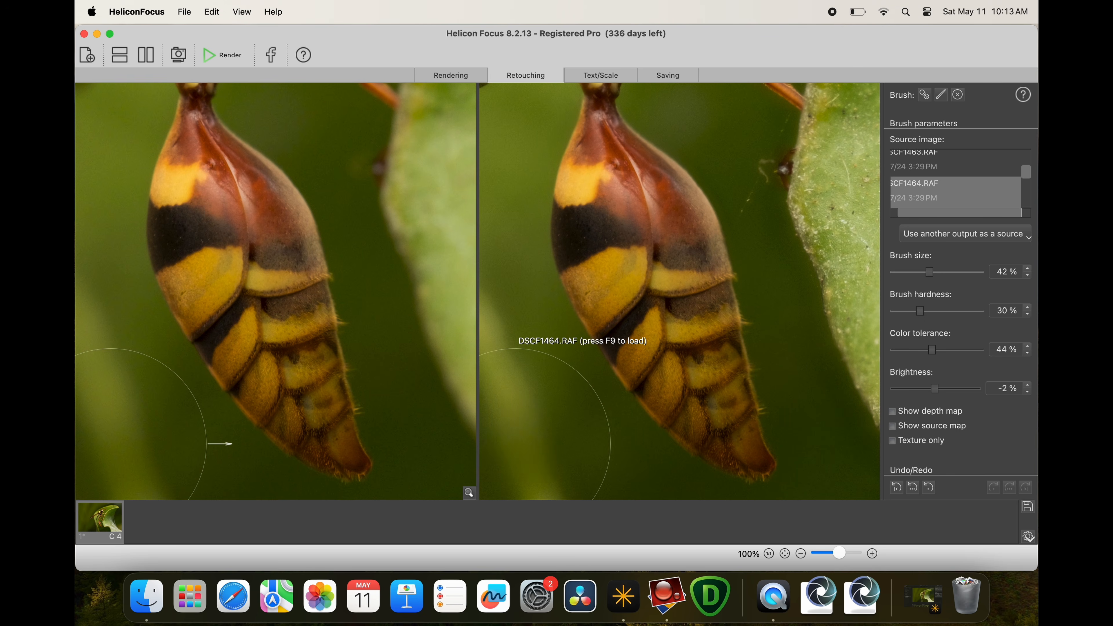
{"action": "scroll", "coordinate": [111, 445], "scroll_direction": "up", "scroll_amount": 1}
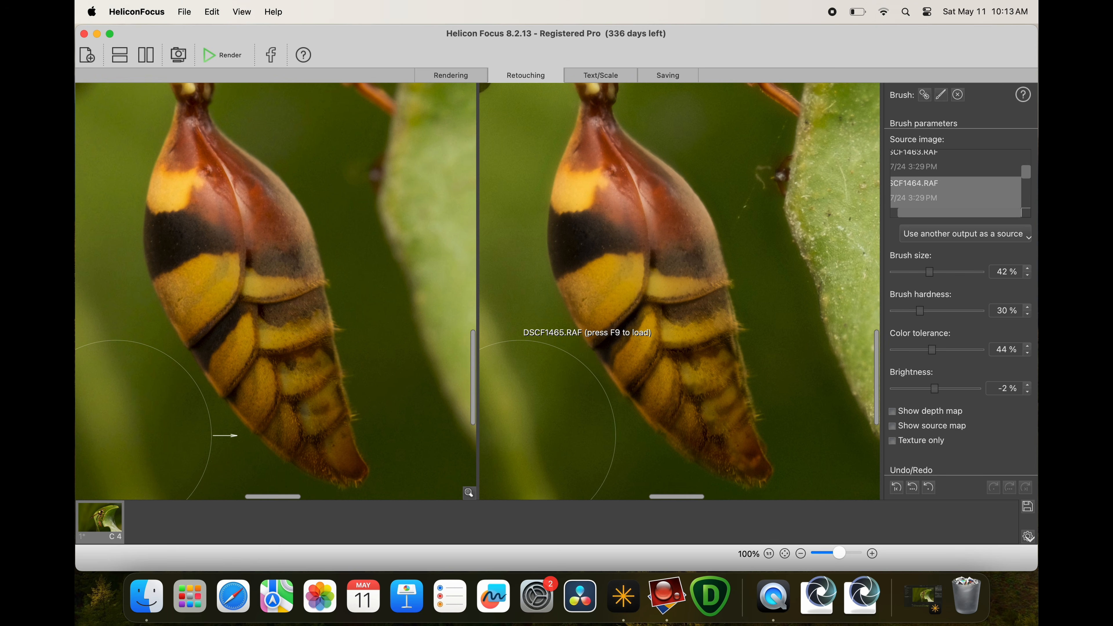
{"action": "scroll", "coordinate": [706, 303], "scroll_direction": "down", "scroll_amount": 3}
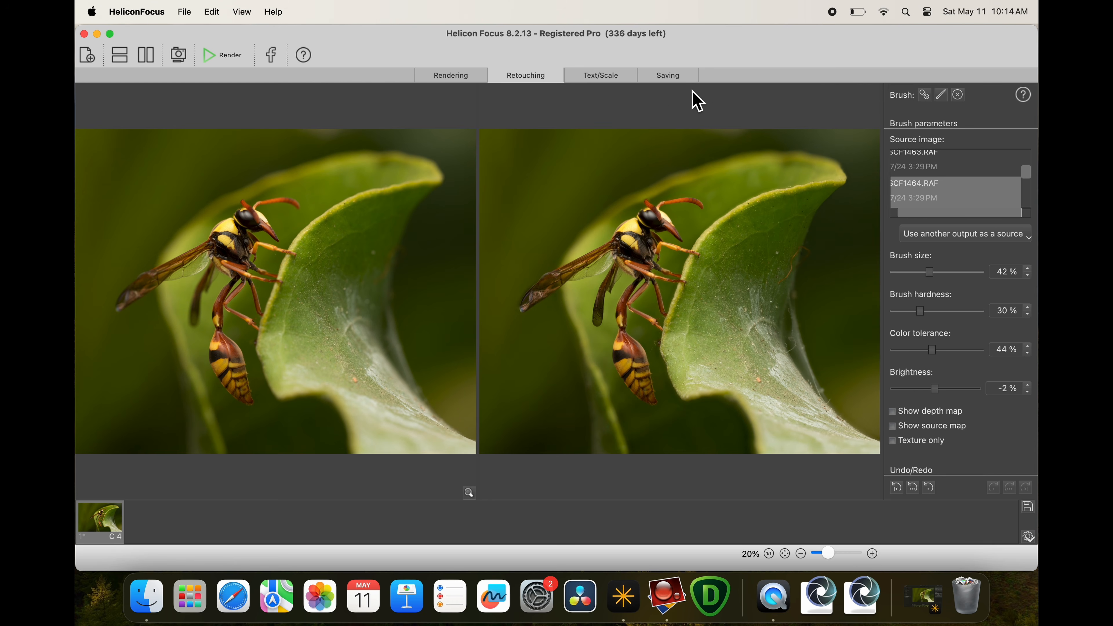
Save the retouched stack as a DNG named "8 stacks wasp" in the 2 STACKED folder.
{"action": "left_click", "coordinate": [671, 76]}
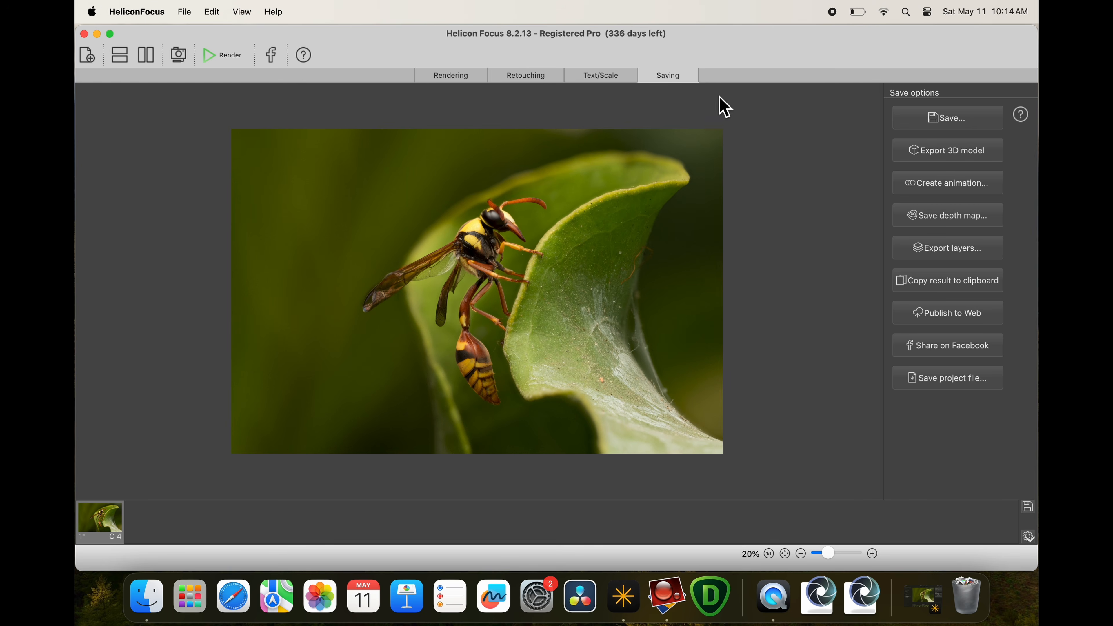
{"action": "left_click", "coordinate": [967, 127]}
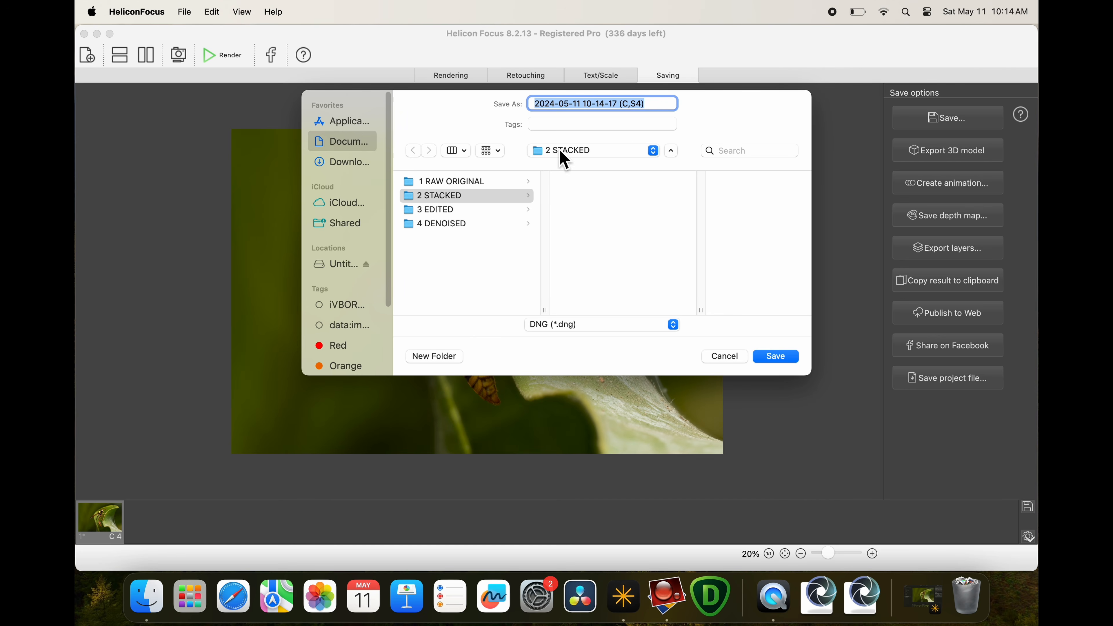
{"action": "left_click_drag", "start_coordinate": [656, 109], "coordinate": [497, 112]}
{"action": "type", "text": "8 stacks wasp"}
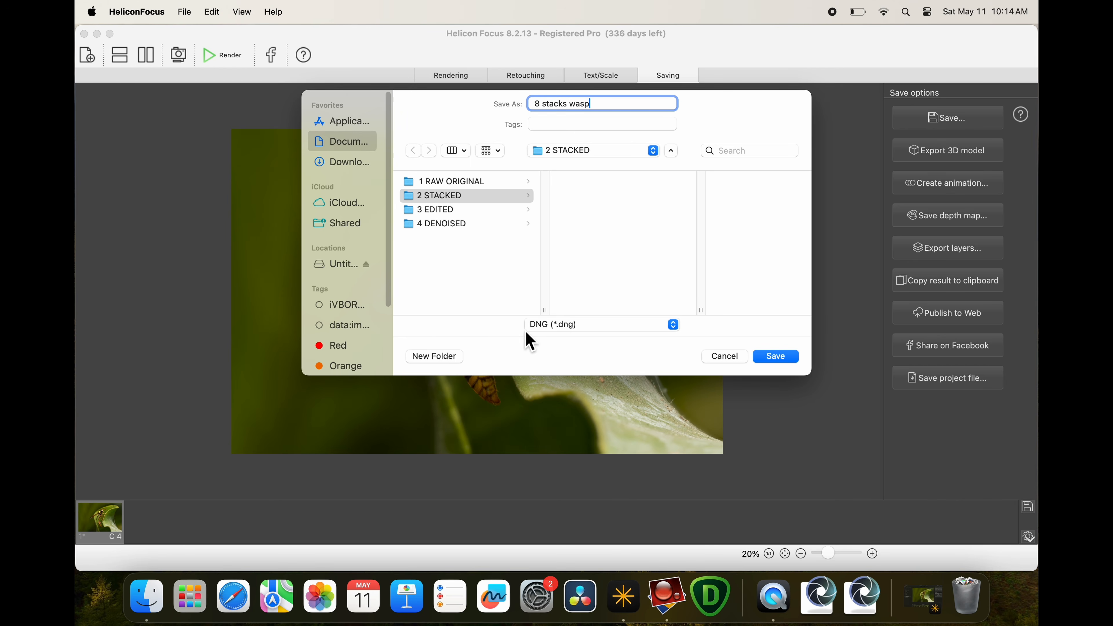
{"action": "left_click", "coordinate": [675, 328]}
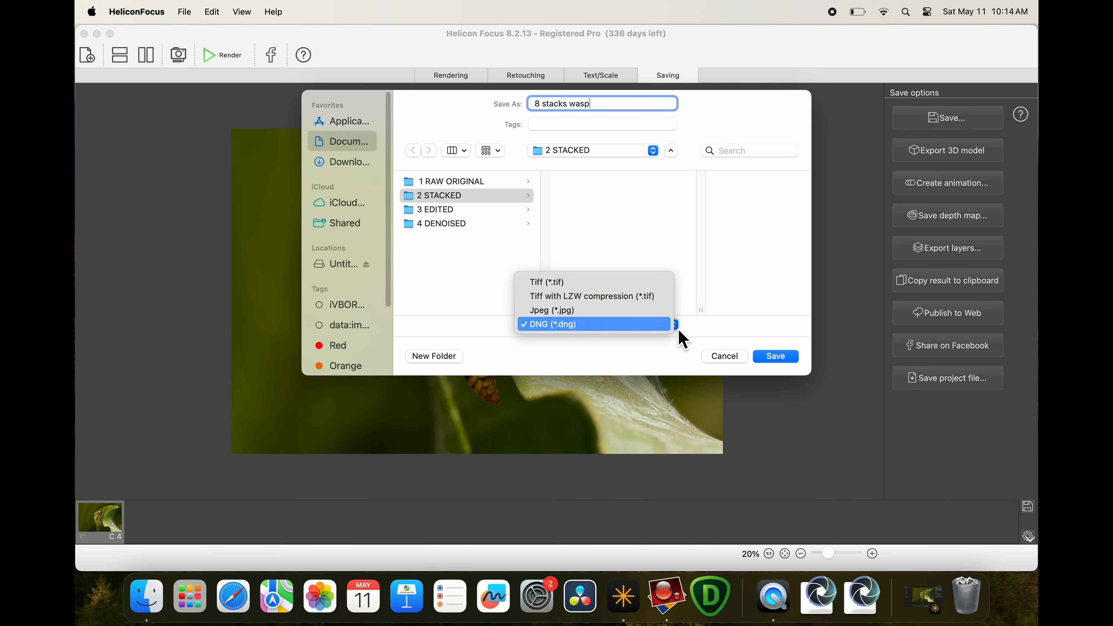
{"action": "left_click", "coordinate": [574, 328]}
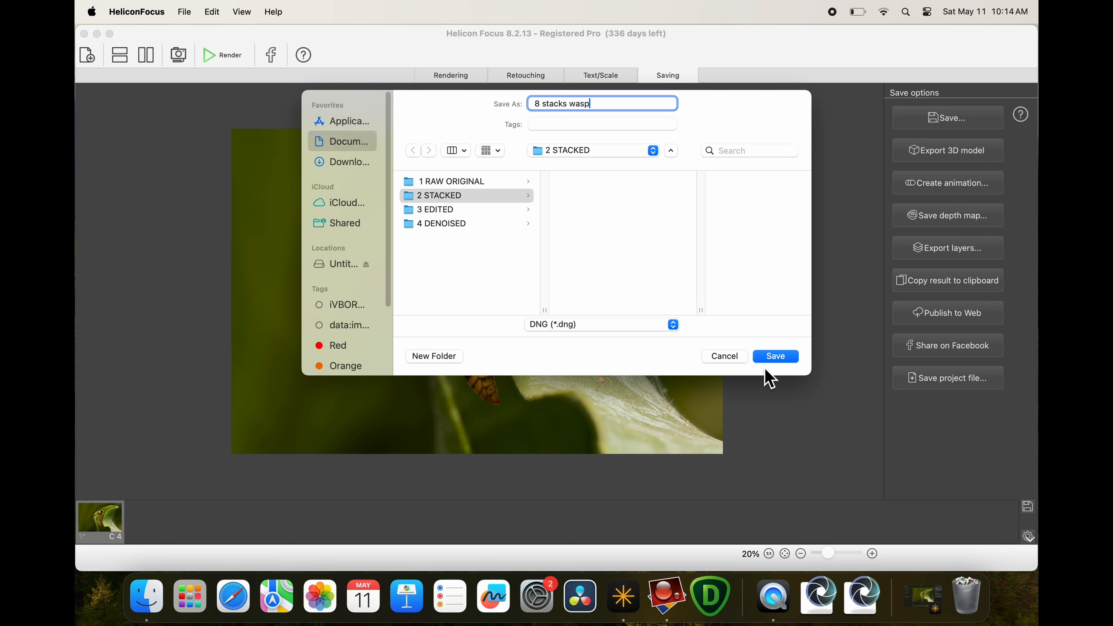
{"action": "left_click", "coordinate": [790, 361]}
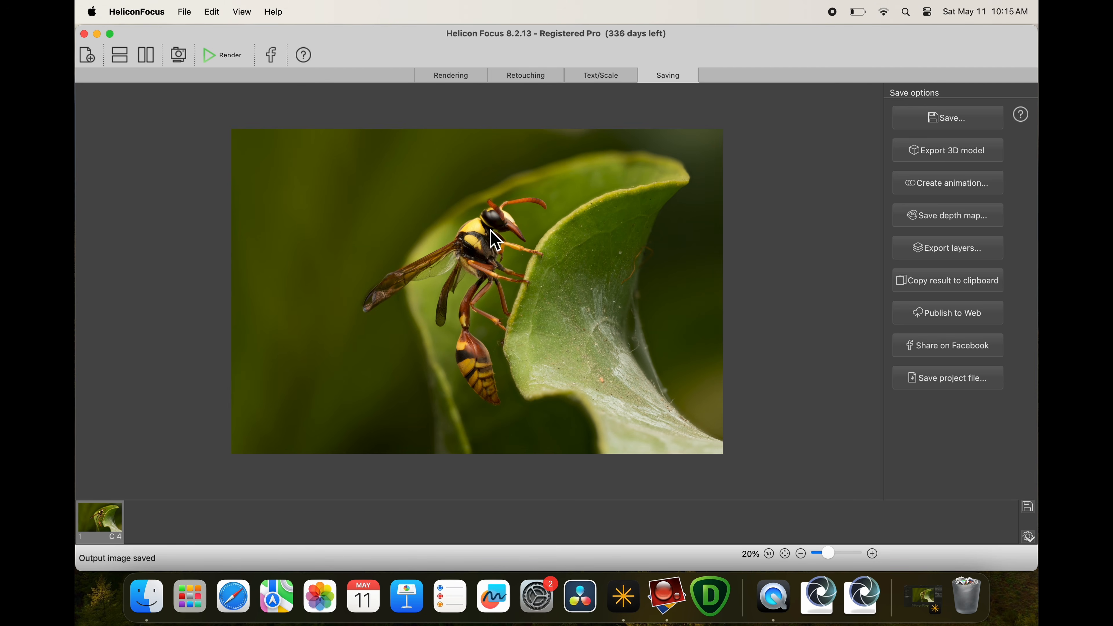
Close Helicon Focus, restore Luminar Neo and open 8 stacks wasp.dng from the 2 STACKED folder for editing.
{"action": "left_click", "coordinate": [85, 35]}
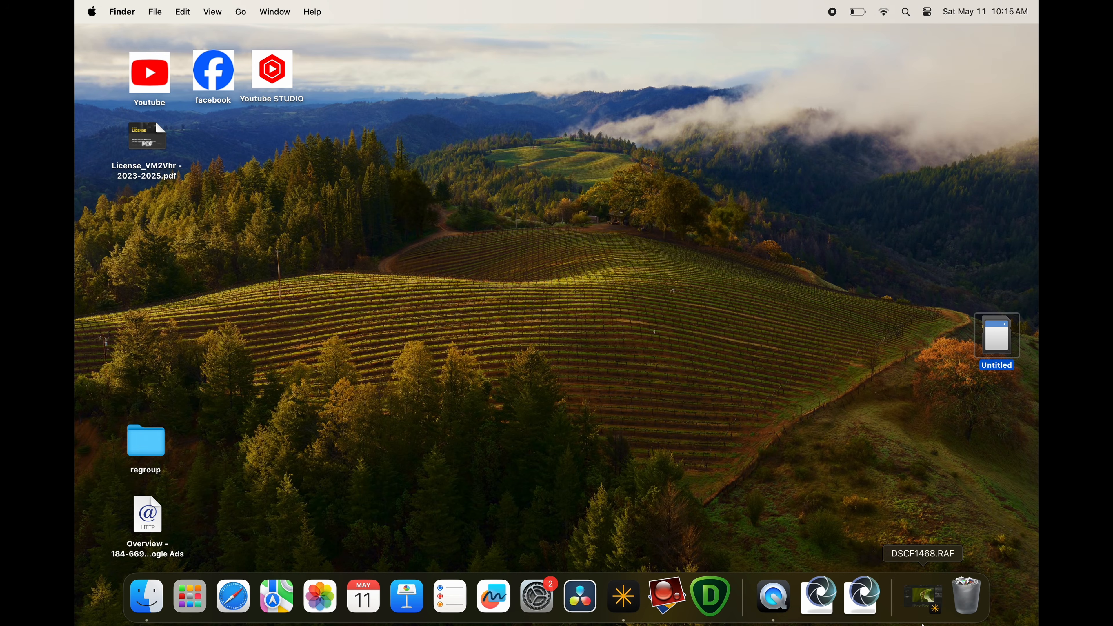
{"action": "left_click", "coordinate": [941, 614]}
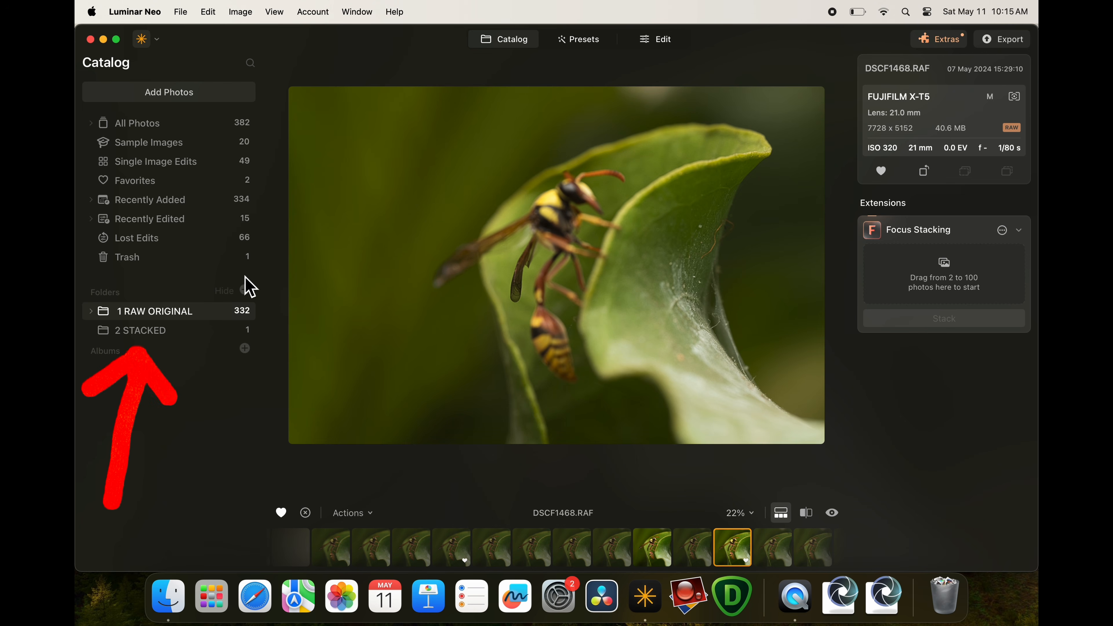
{"action": "left_click", "coordinate": [147, 336]}
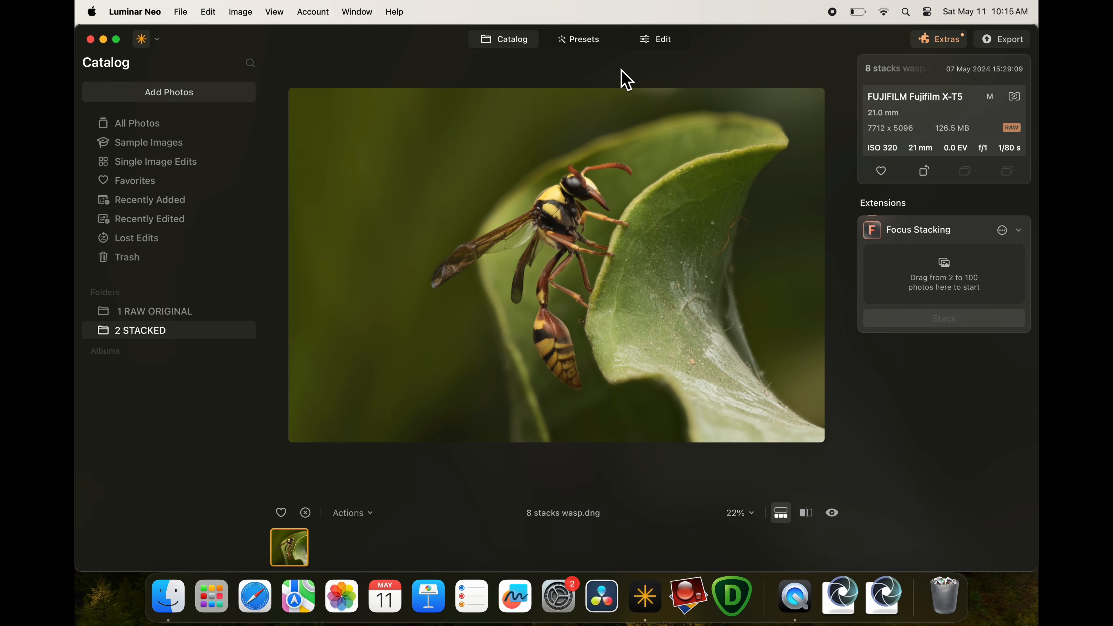
{"action": "left_click", "coordinate": [665, 43]}
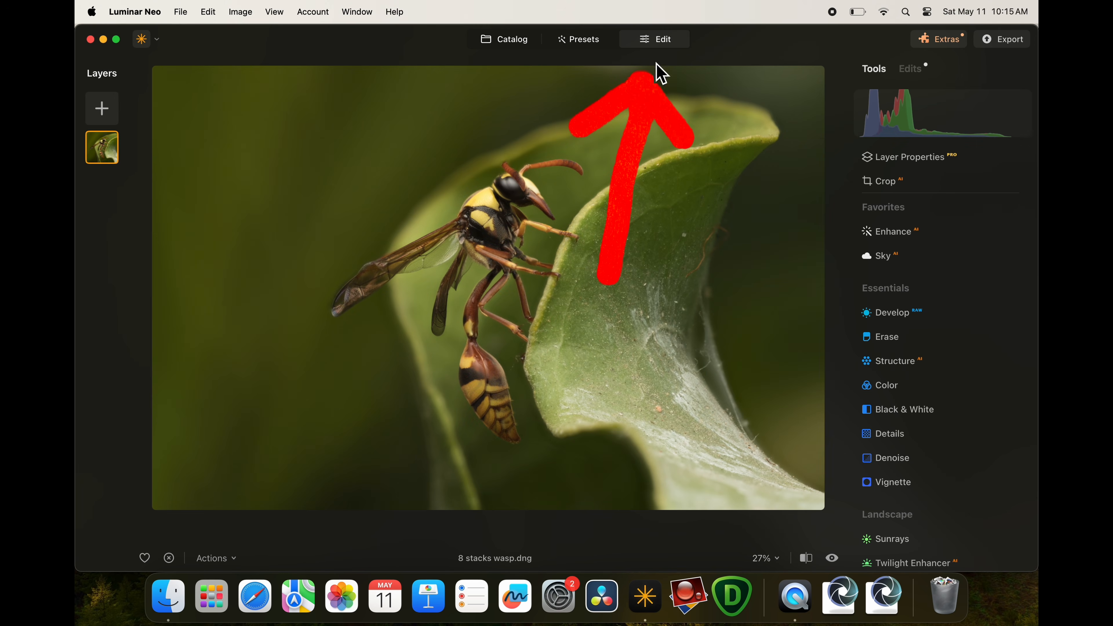
Rotate the wasp photo slightly clockwise and crop it tighter around the subject, keeping the original ratio.
{"action": "left_click", "coordinate": [890, 189]}
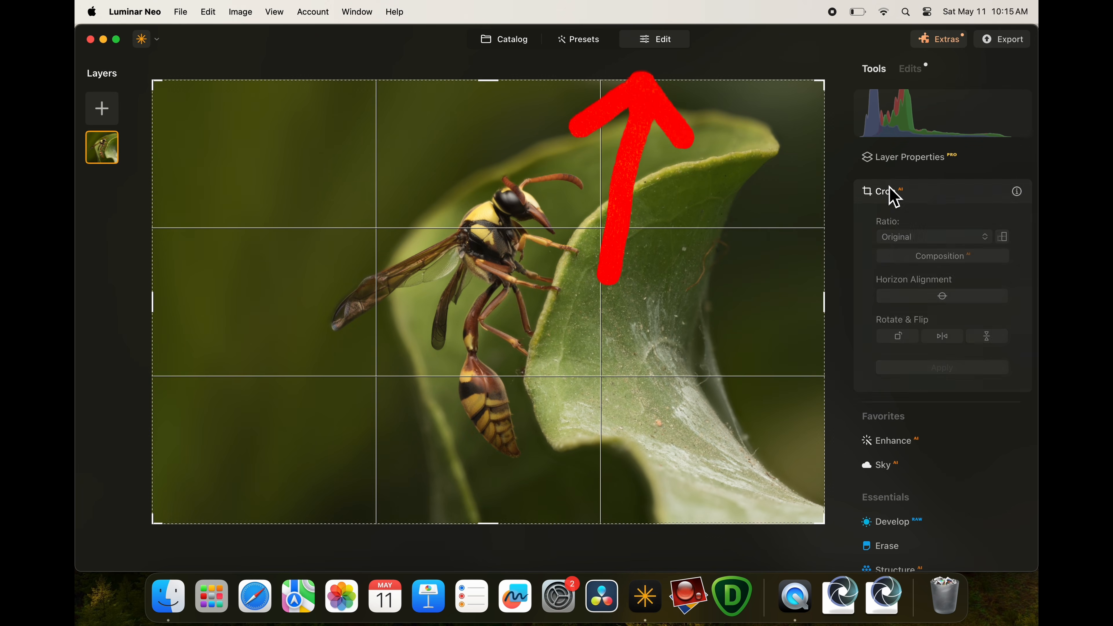
{"action": "left_click_drag", "start_coordinate": [843, 233], "coordinate": [840, 242]}
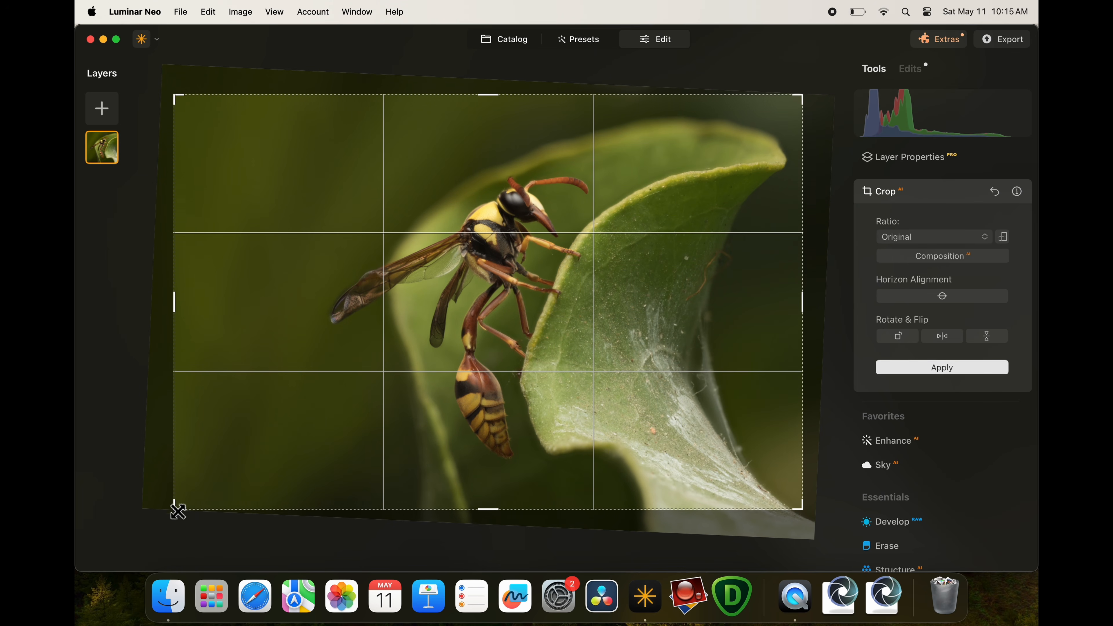
{"action": "left_click_drag", "start_coordinate": [177, 512], "coordinate": [207, 504]}
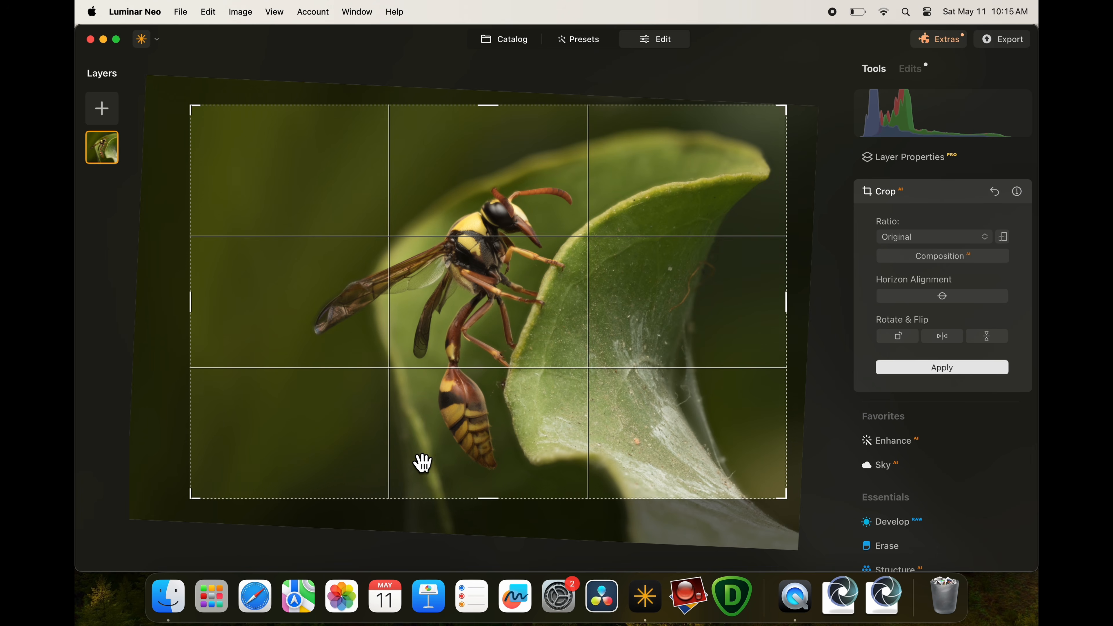
{"action": "left_click_drag", "start_coordinate": [820, 351], "coordinate": [823, 354]}
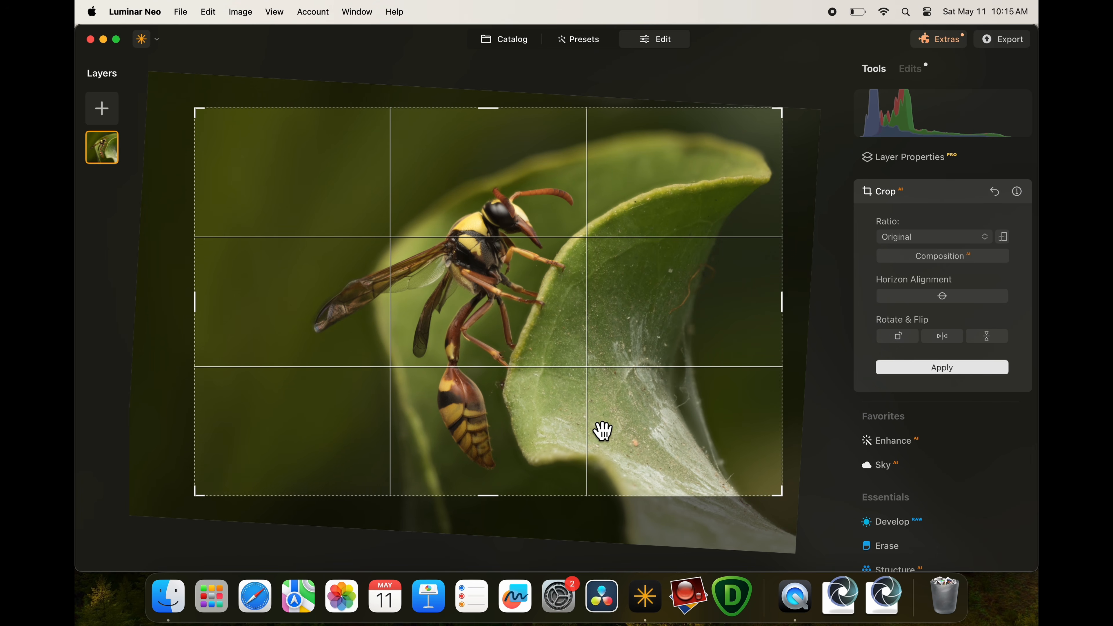
{"action": "left_click_drag", "start_coordinate": [598, 430], "coordinate": [591, 416]}
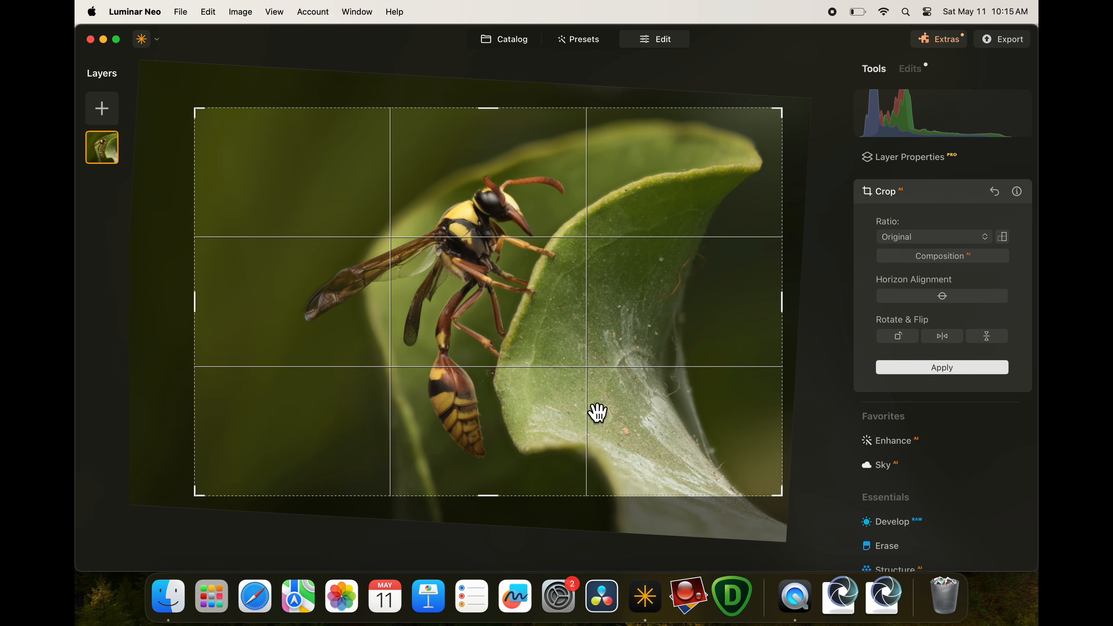
{"action": "left_click", "coordinate": [890, 195]}
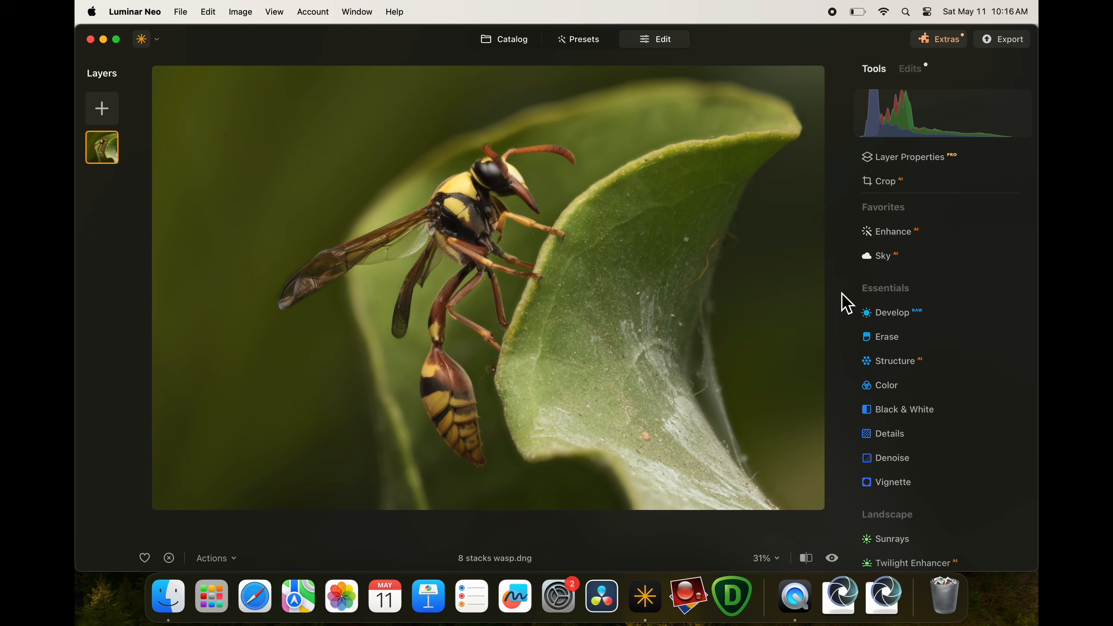
Open the Develop RAW adjustments and review the available camera profiles, keeping Luminar Default.
{"action": "left_click", "coordinate": [903, 325]}
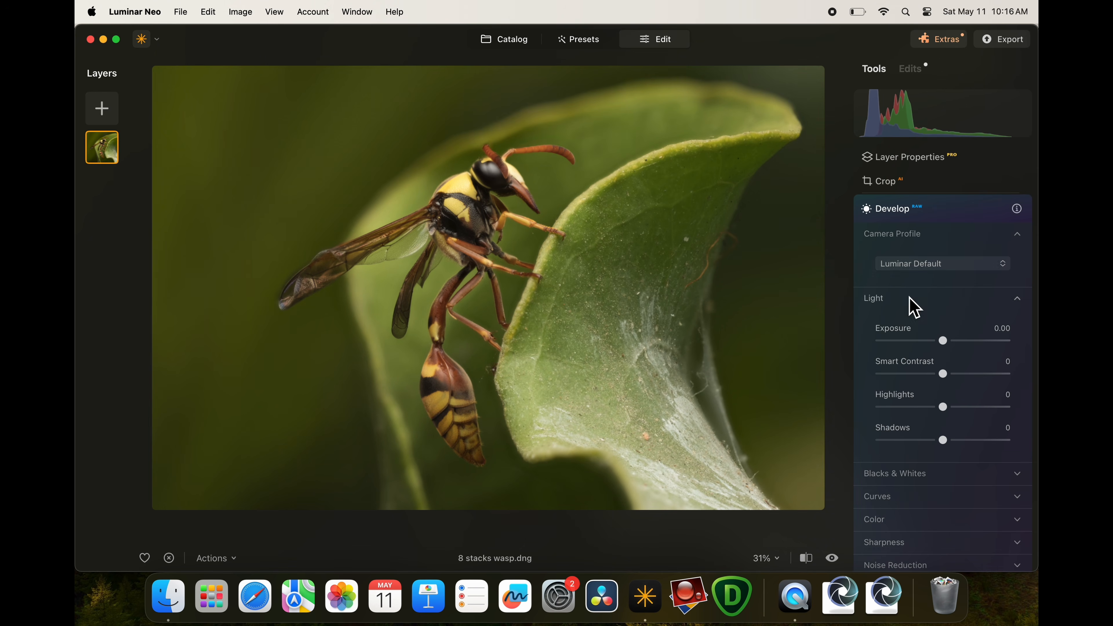
{"action": "left_click", "coordinate": [944, 277]}
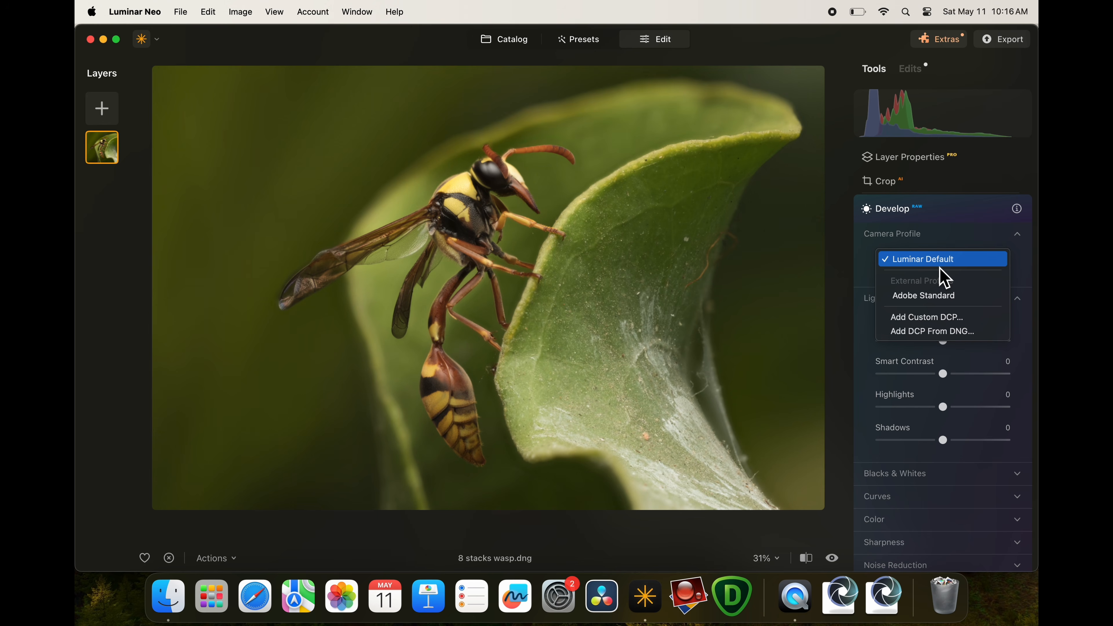
{"action": "left_click", "coordinate": [939, 266]}
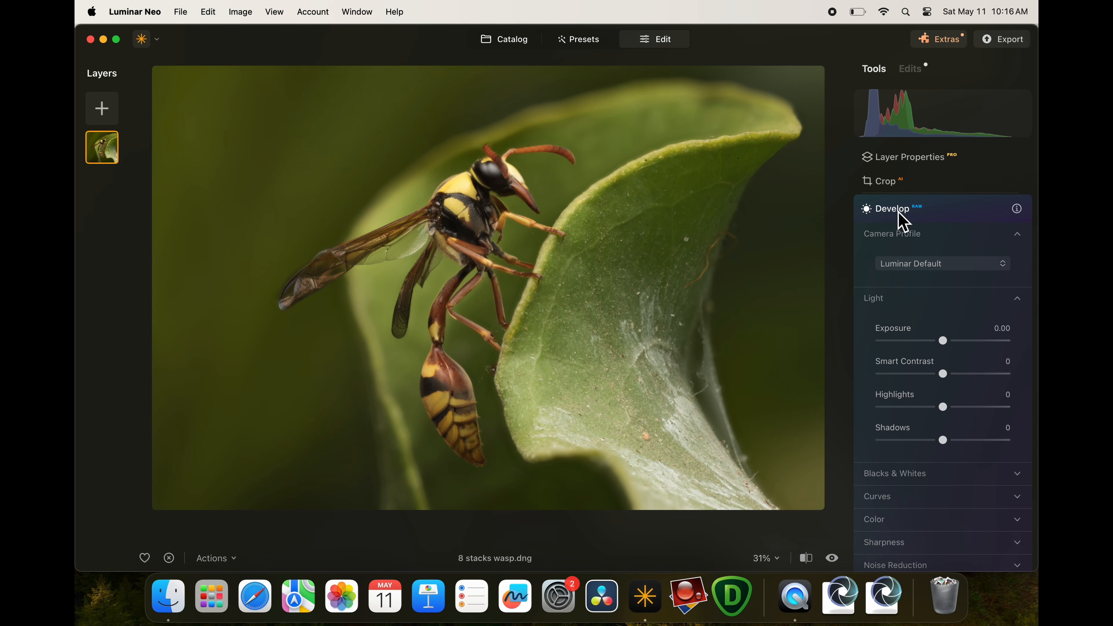
{"action": "left_click", "coordinate": [941, 278]}
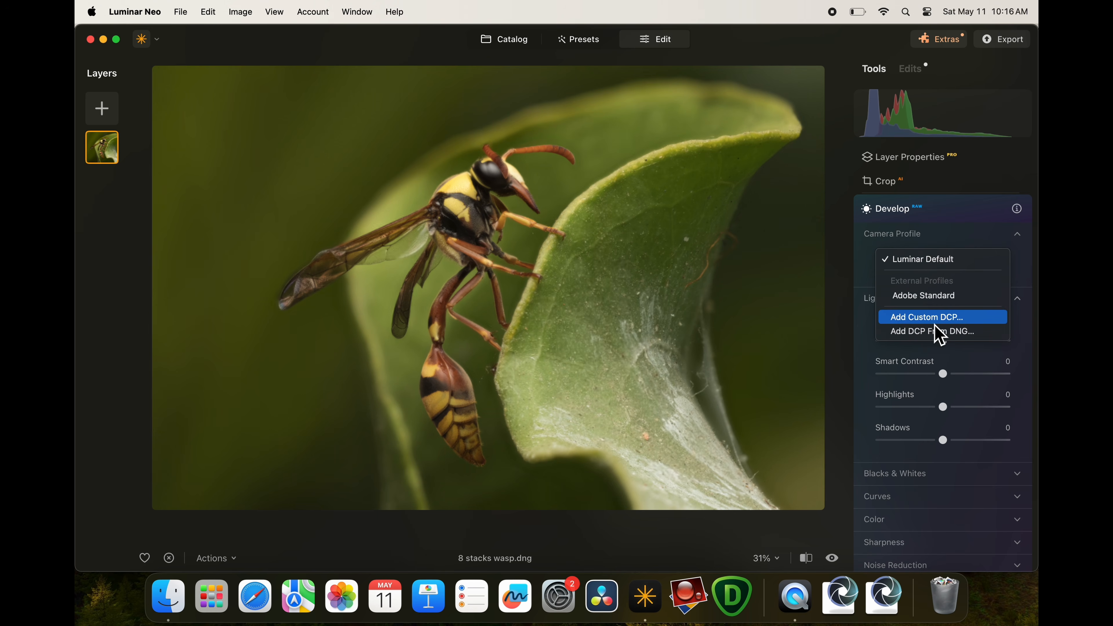
{"action": "left_click", "coordinate": [898, 214]}
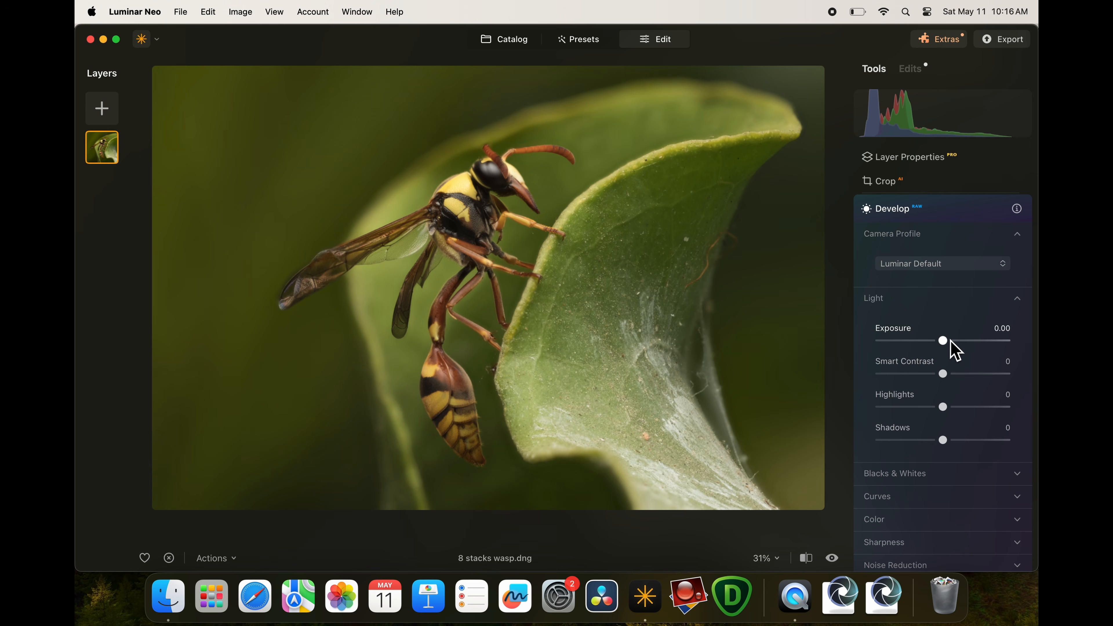
Raise the Develop exposure to 0.32 and compare the wasp's thorax with the adjustment hidden and shown.
{"action": "left_click_drag", "start_coordinate": [943, 346], "coordinate": [949, 347]}
{"action": "scroll", "coordinate": [460, 202], "scroll_direction": "up", "scroll_amount": 2}
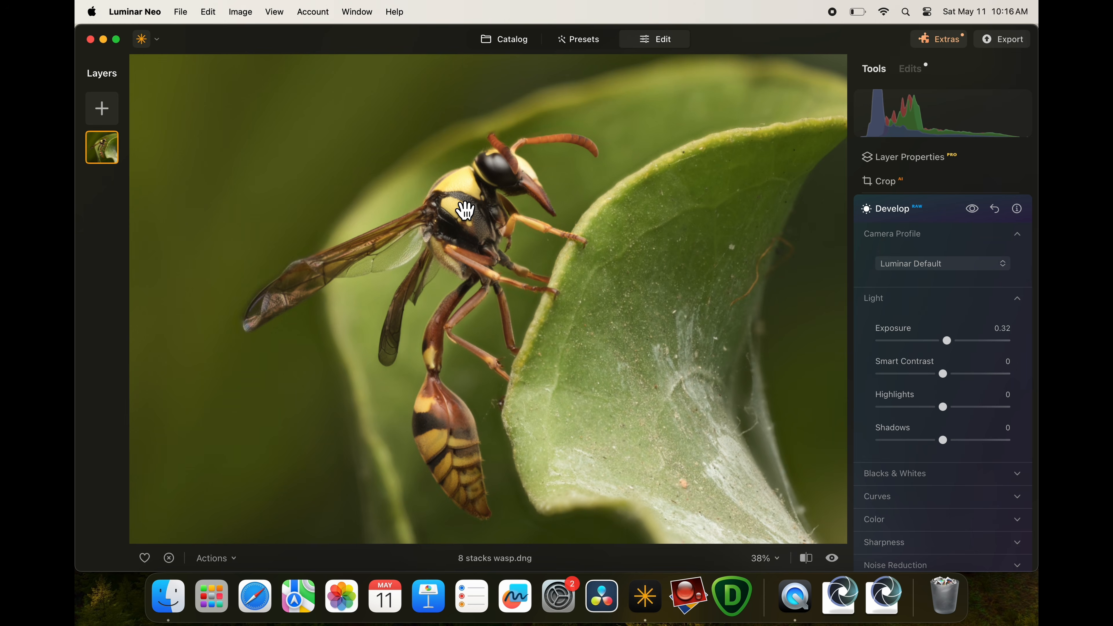
{"action": "scroll", "coordinate": [460, 202], "scroll_direction": "up", "scroll_amount": 4}
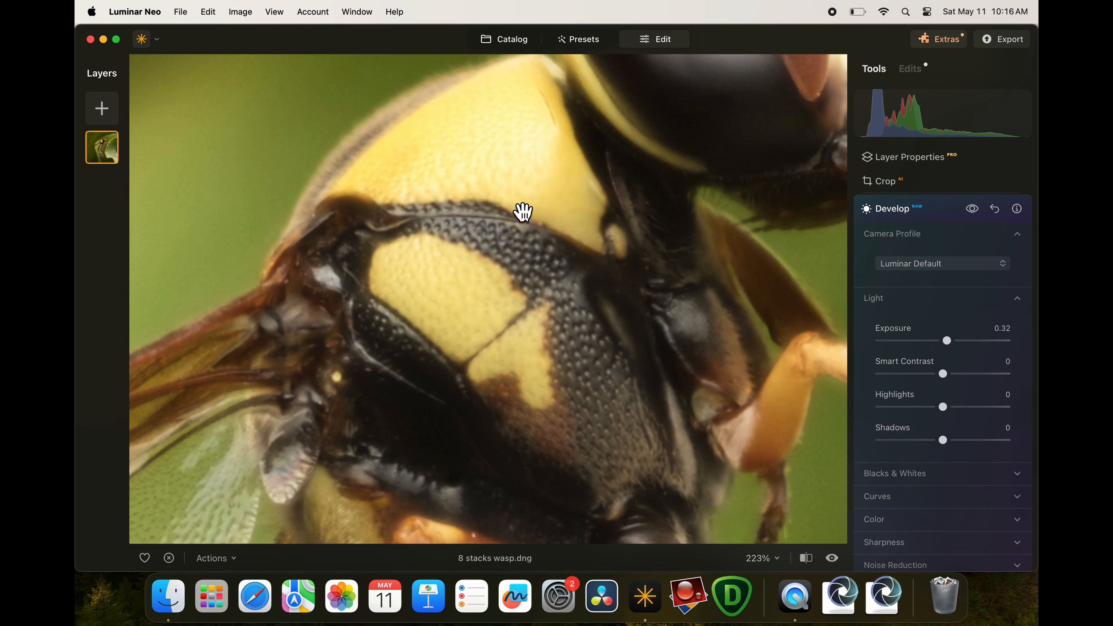
{"action": "left_click", "coordinate": [974, 213]}
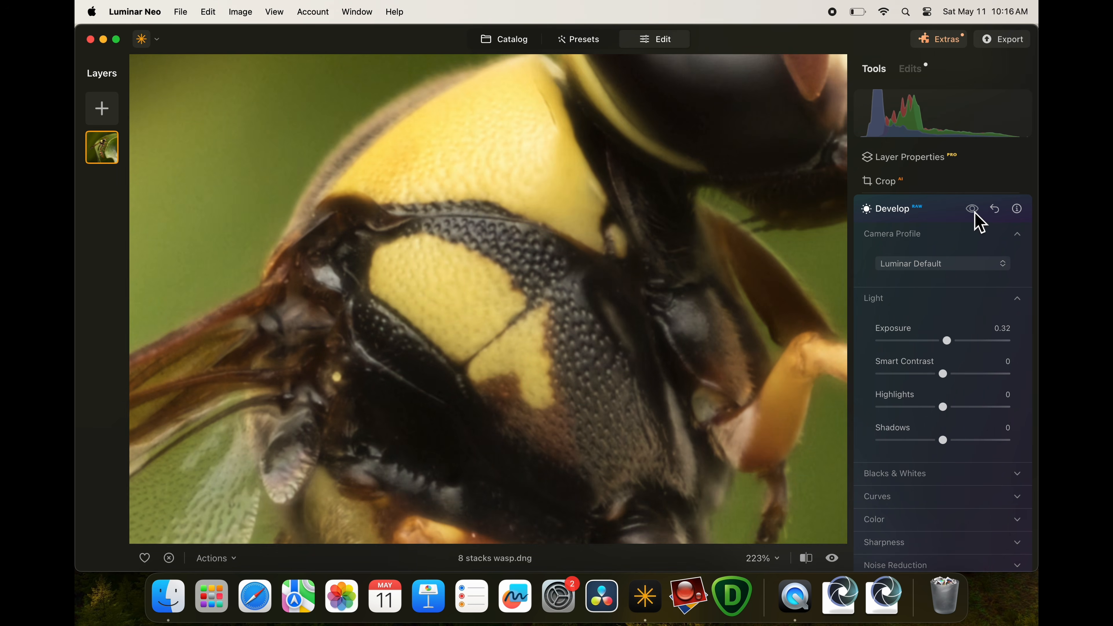
{"action": "left_click", "coordinate": [975, 214]}
{"action": "left_click", "coordinate": [975, 214]}
{"action": "left_click", "coordinate": [975, 214]}
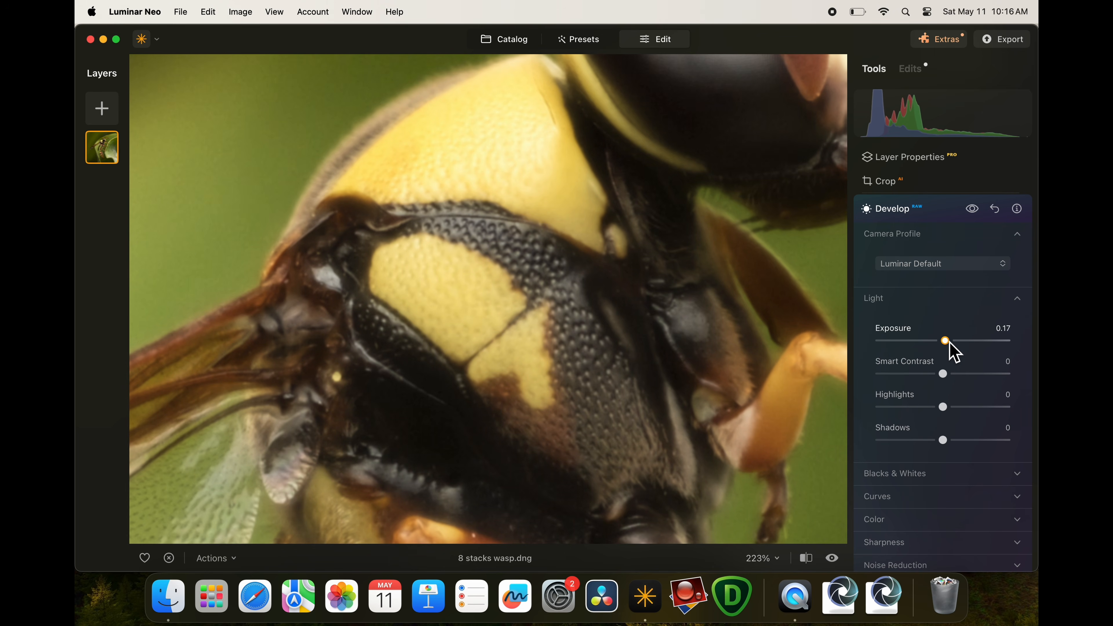
Set the Develop exposure to 0.12, smart contrast to -6 and highlights to -25.
{"action": "left_click_drag", "start_coordinate": [953, 352], "coordinate": [954, 352]}
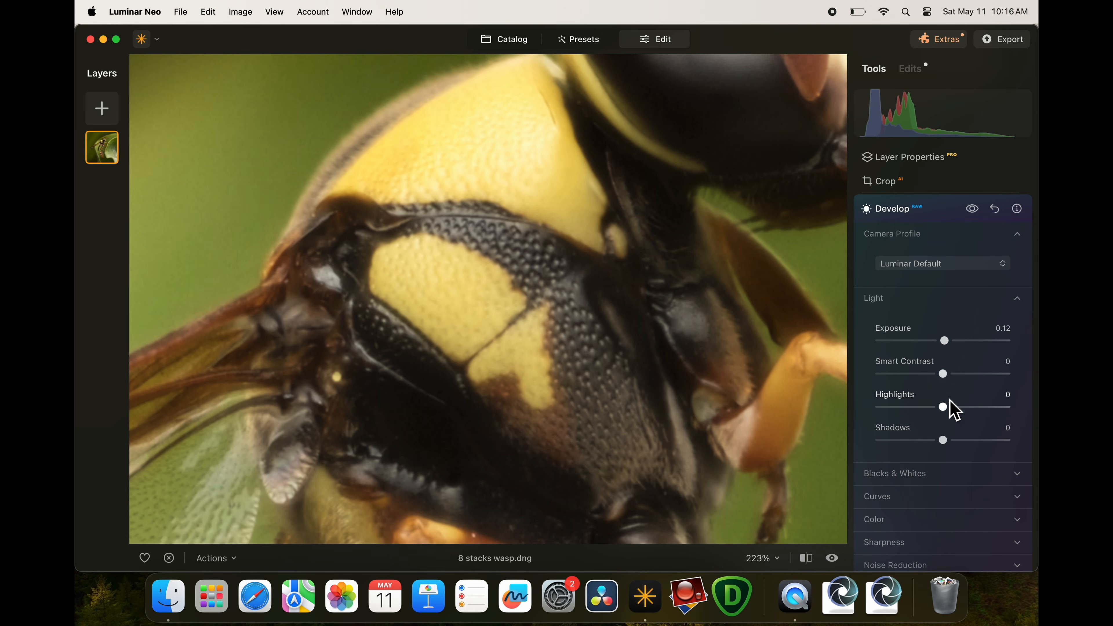
{"action": "left_click_drag", "start_coordinate": [946, 411], "coordinate": [931, 416]}
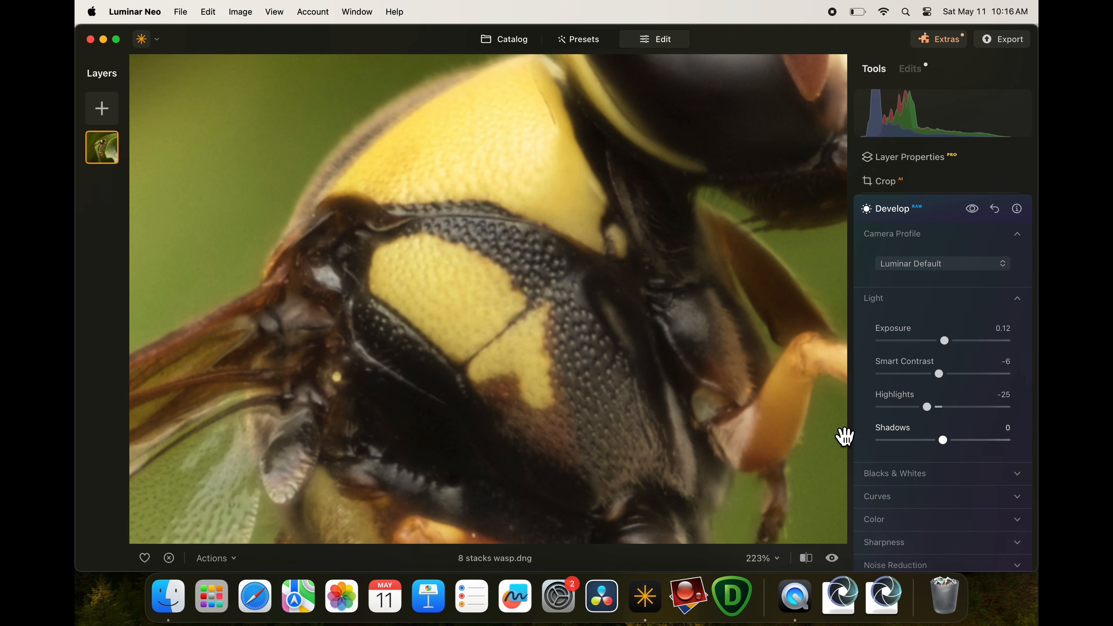
Open the Clone tool to retouch the area around the wasp's wing tip.
{"action": "scroll", "coordinate": [761, 422], "scroll_direction": "down", "scroll_amount": 5}
{"action": "scroll", "coordinate": [688, 426], "scroll_direction": "down", "scroll_amount": 3}
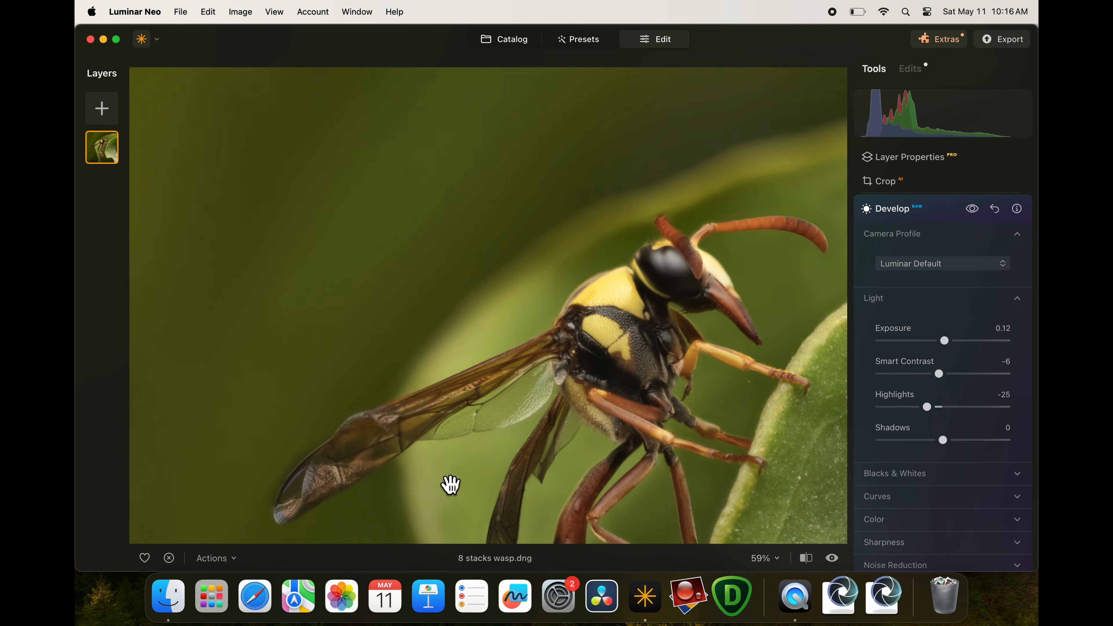
{"action": "scroll", "coordinate": [450, 475], "scroll_direction": "up", "scroll_amount": 4}
{"action": "scroll", "coordinate": [421, 417], "scroll_direction": "up", "scroll_amount": 4}
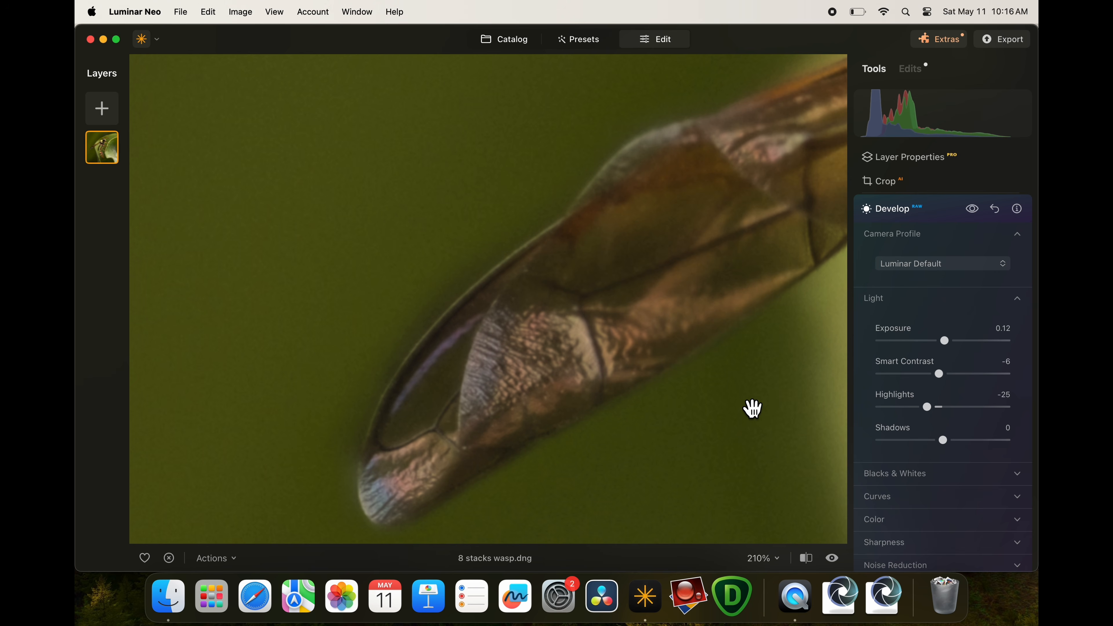
{"action": "scroll", "coordinate": [960, 351], "scroll_direction": "down", "scroll_amount": 1}
{"action": "scroll", "coordinate": [962, 362], "scroll_direction": "down", "scroll_amount": 10}
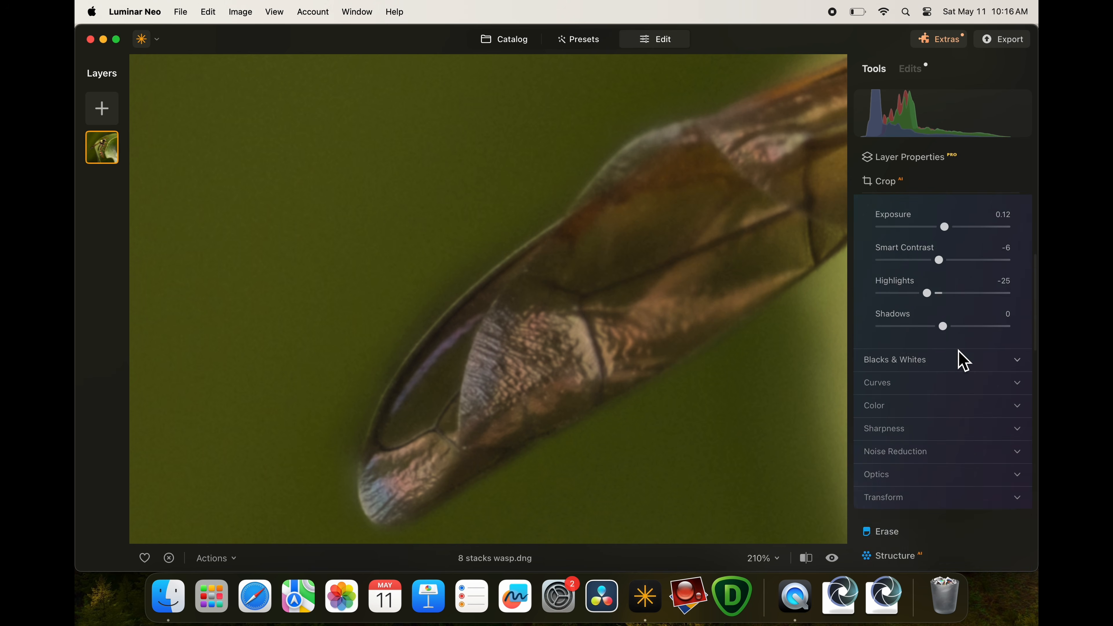
{"action": "scroll", "coordinate": [947, 408], "scroll_direction": "down", "scroll_amount": 12}
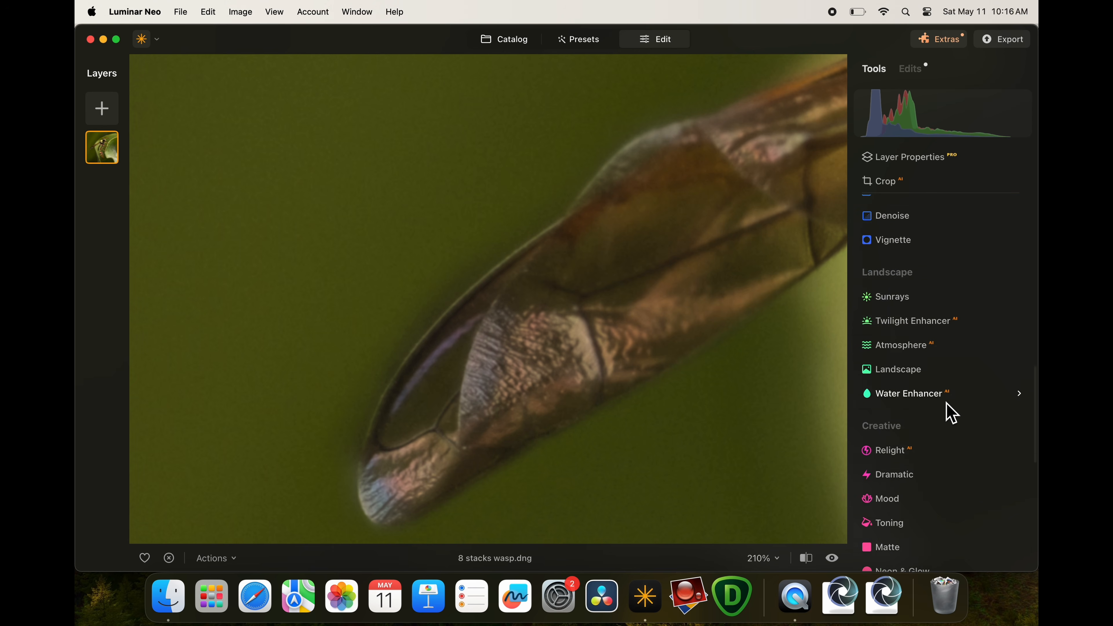
{"action": "scroll", "coordinate": [947, 441], "scroll_direction": "down", "scroll_amount": 2}
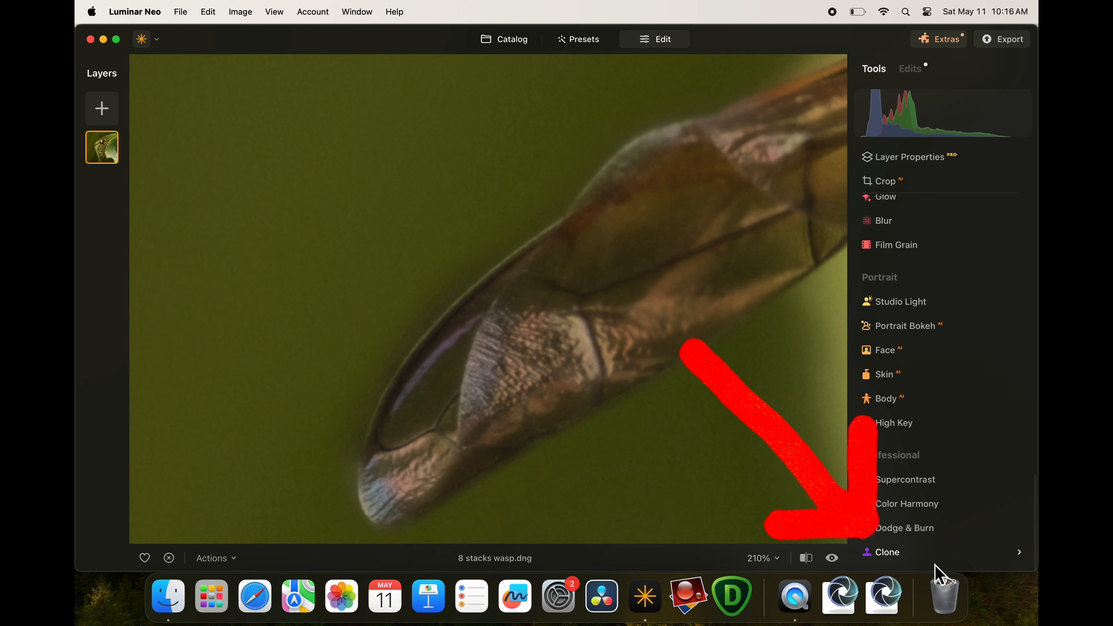
{"action": "left_click", "coordinate": [897, 554]}
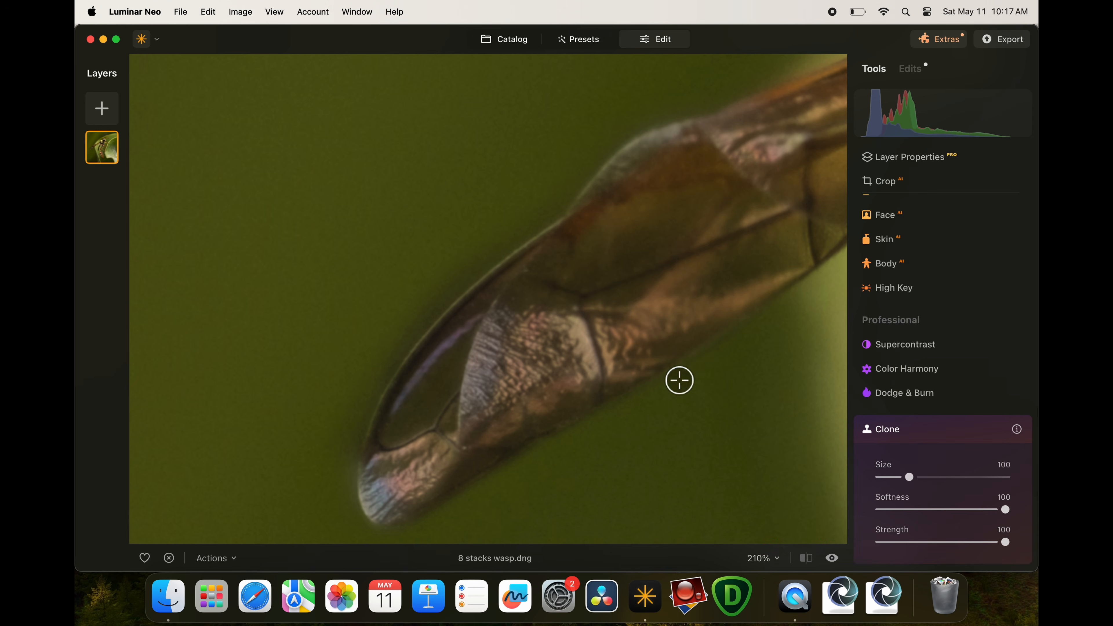
Sample the green background above the wing tip and clone over the halo along its edge with a size 46 brush.
{"action": "scroll", "coordinate": [360, 386], "scroll_direction": "up", "scroll_amount": 3}
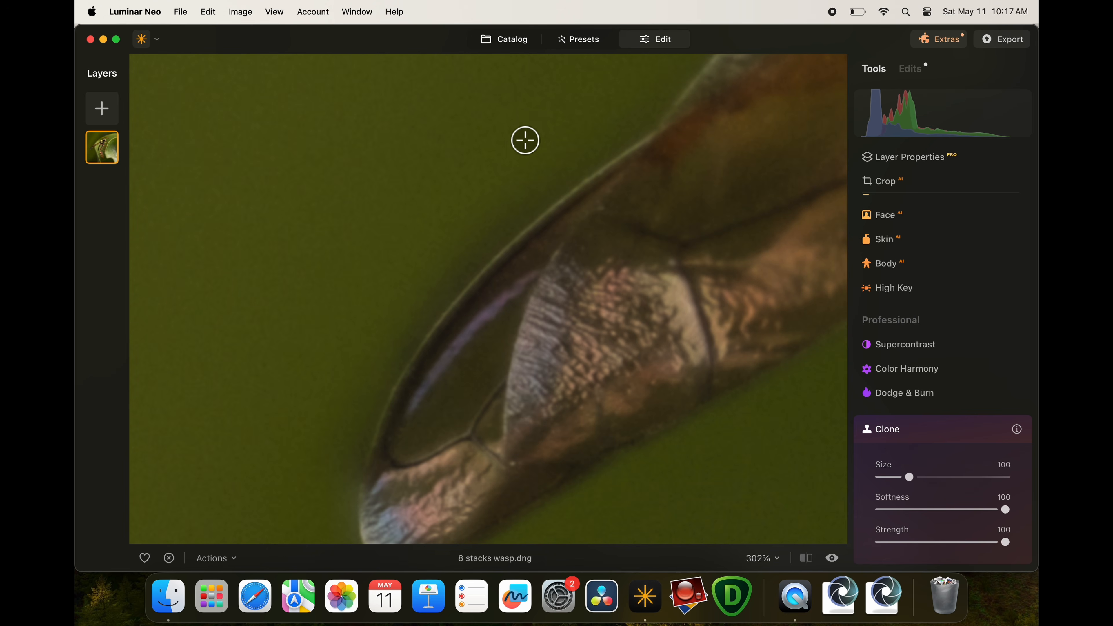
{"action": "left_click", "coordinate": [518, 133]}
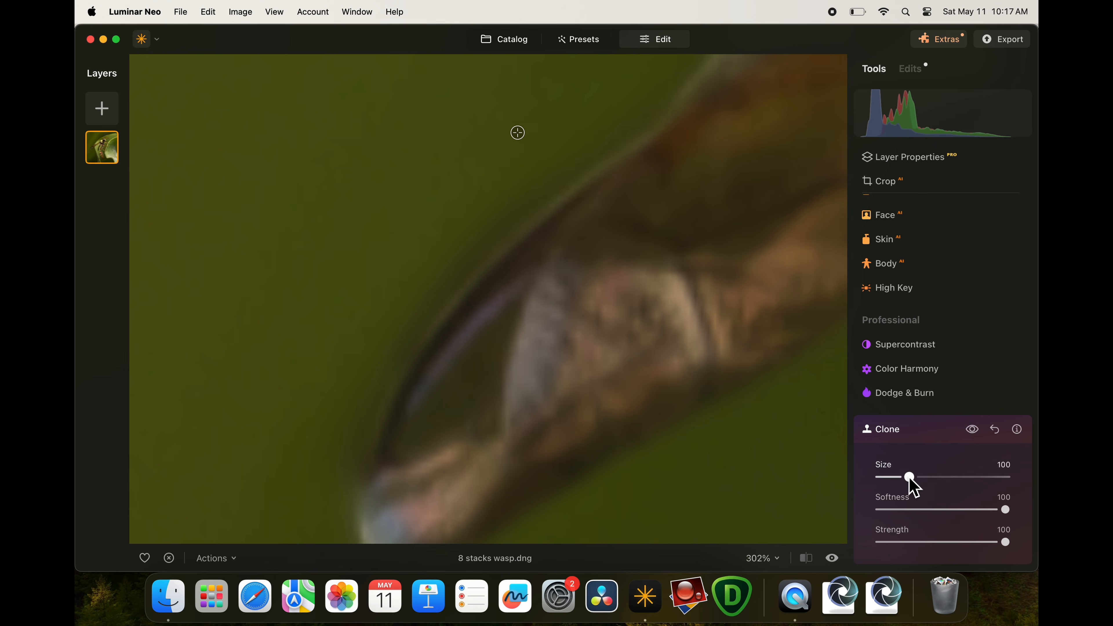
{"action": "left_click_drag", "start_coordinate": [909, 477], "coordinate": [892, 477]}
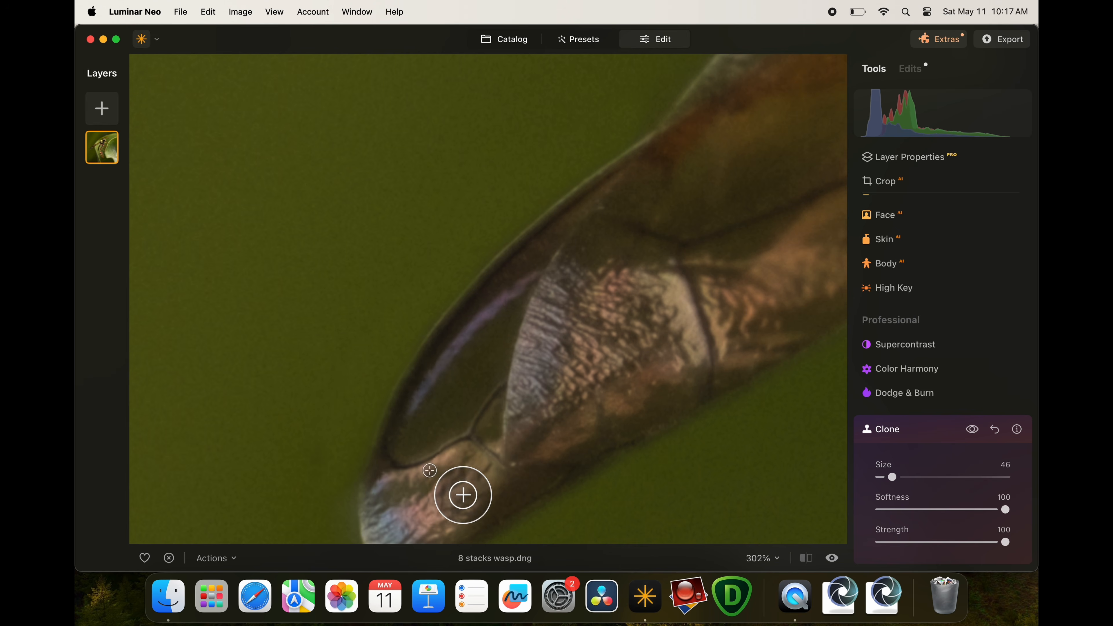
{"action": "left_click", "coordinate": [901, 441]}
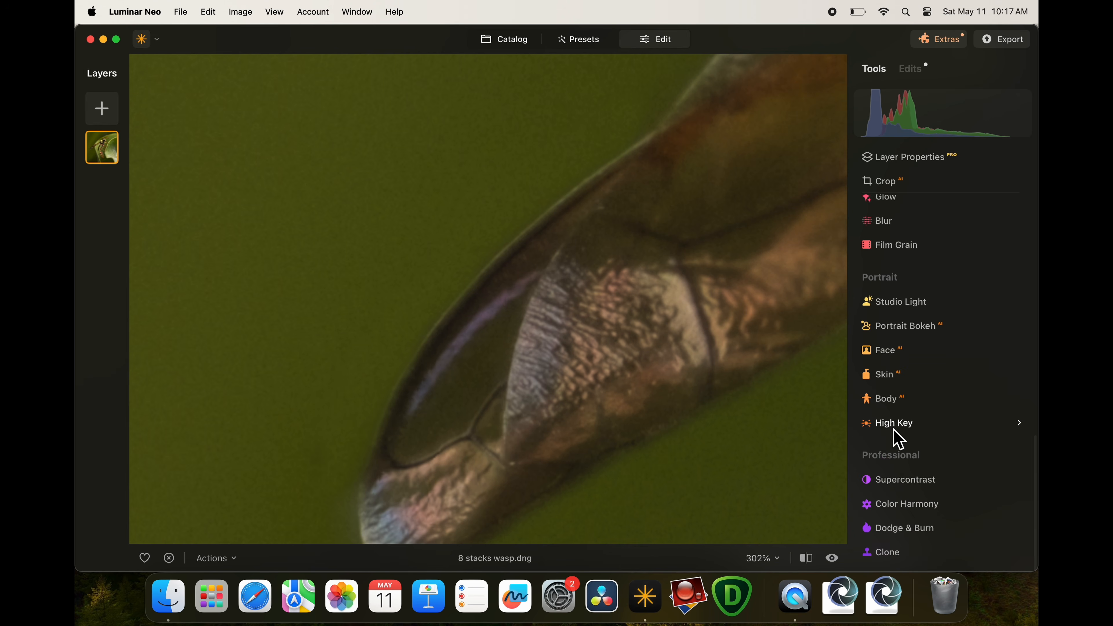
Reopen Clone at strength 47, sample the background beside the wing and blend the remaining halo along its upper edge with a size 100 brush.
{"action": "left_click", "coordinate": [897, 556]}
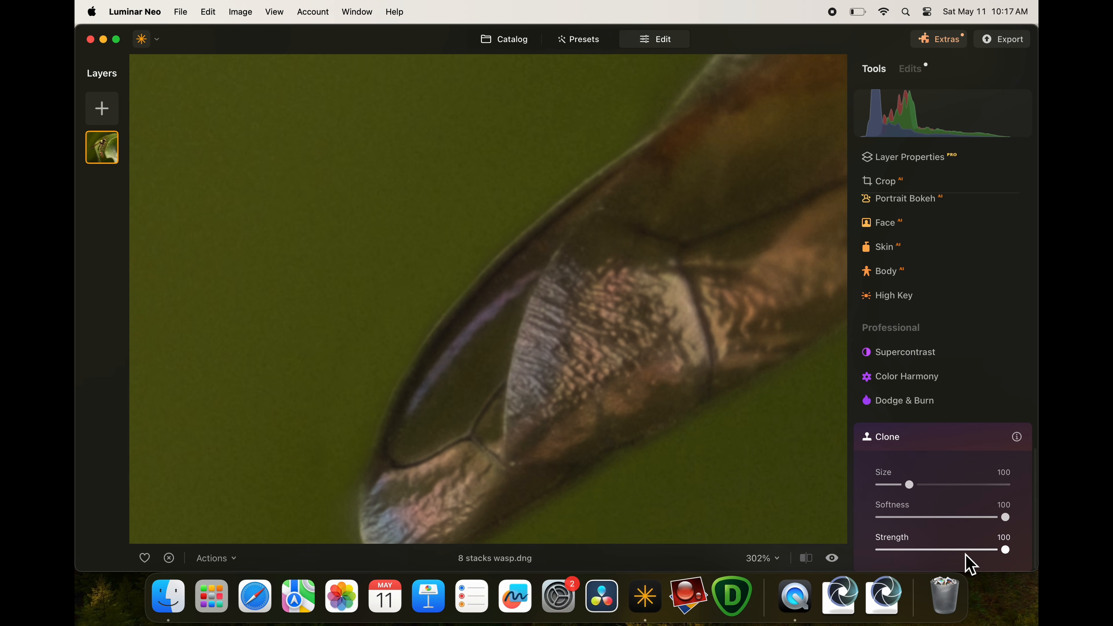
{"action": "left_click", "coordinate": [941, 550]}
{"action": "left_click", "coordinate": [939, 551]}
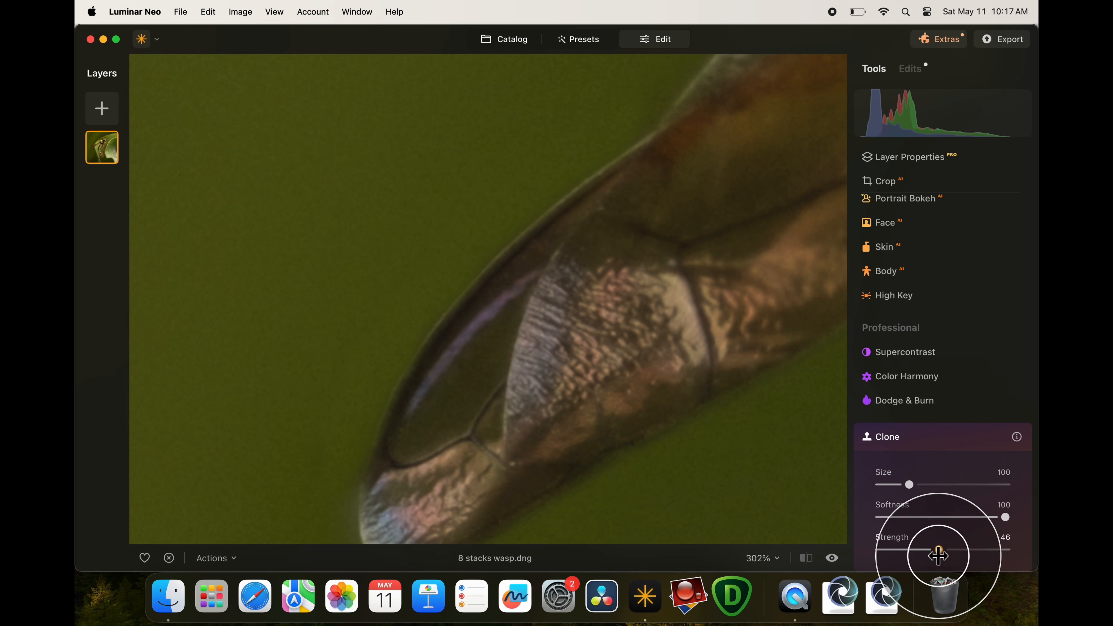
{"action": "left_click", "coordinate": [940, 551]}
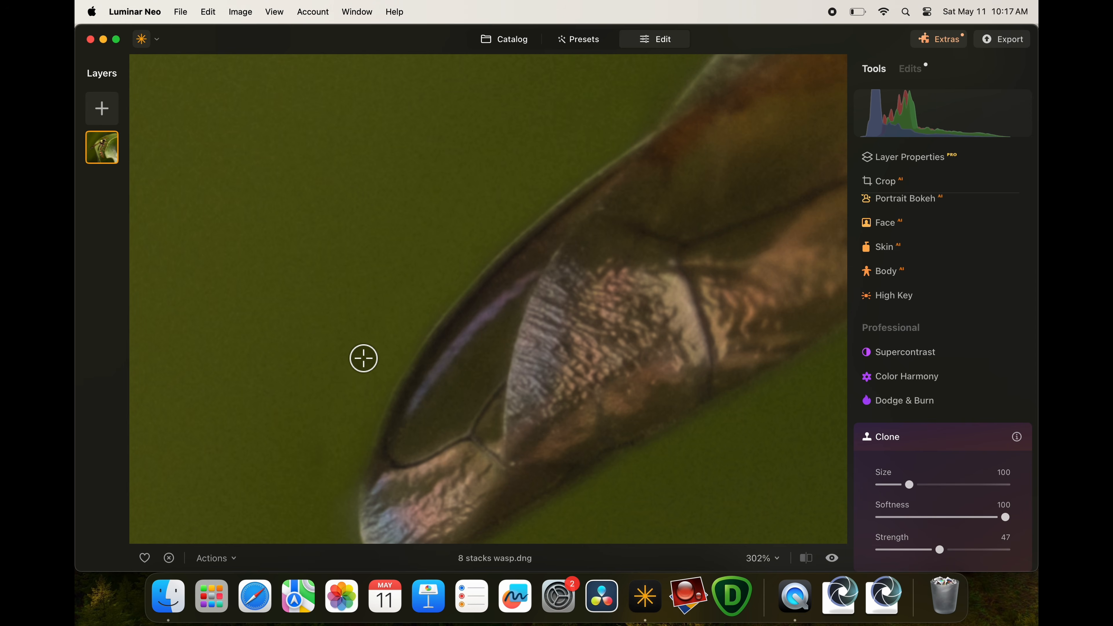
{"action": "left_click", "coordinate": [334, 331]}
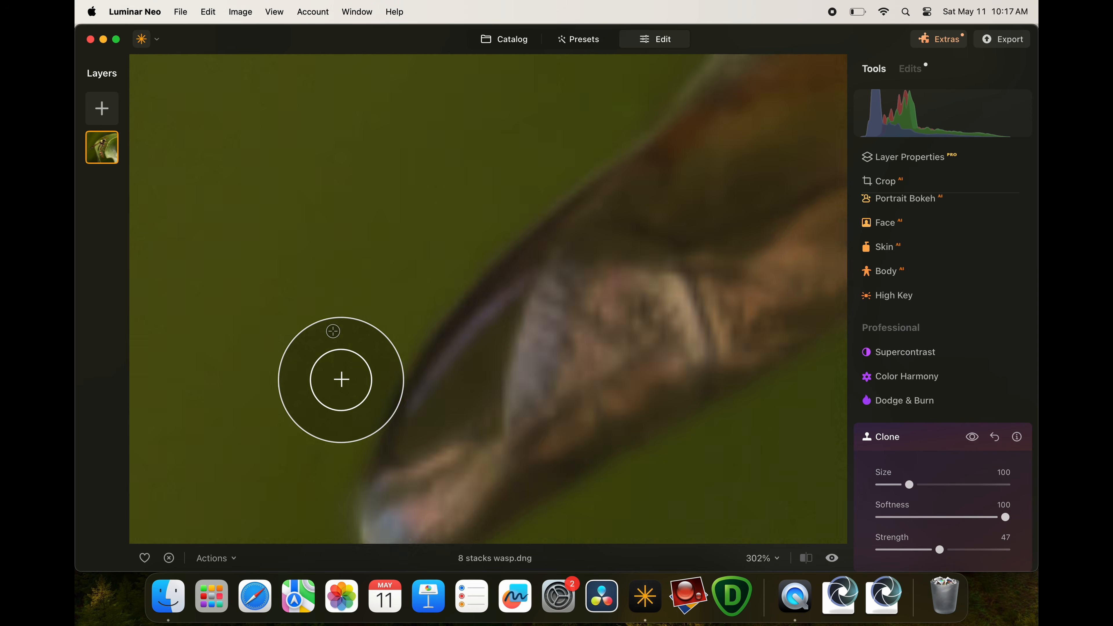
{"action": "mouse_move", "coordinate": [342, 373]}
{"action": "left_mouse_down"}
{"action": "mouse_move", "coordinate": [359, 351]}
{"action": "mouse_move", "coordinate": [358, 368]}
{"action": "mouse_move", "coordinate": [448, 238]}
{"action": "mouse_move", "coordinate": [381, 336]}
{"action": "mouse_move", "coordinate": [313, 516]}
{"action": "mouse_move", "coordinate": [387, 272]}
{"action": "mouse_move", "coordinate": [466, 187]}
{"action": "mouse_move", "coordinate": [429, 252]}
{"action": "mouse_move", "coordinate": [521, 168]}
{"action": "left_mouse_up"}
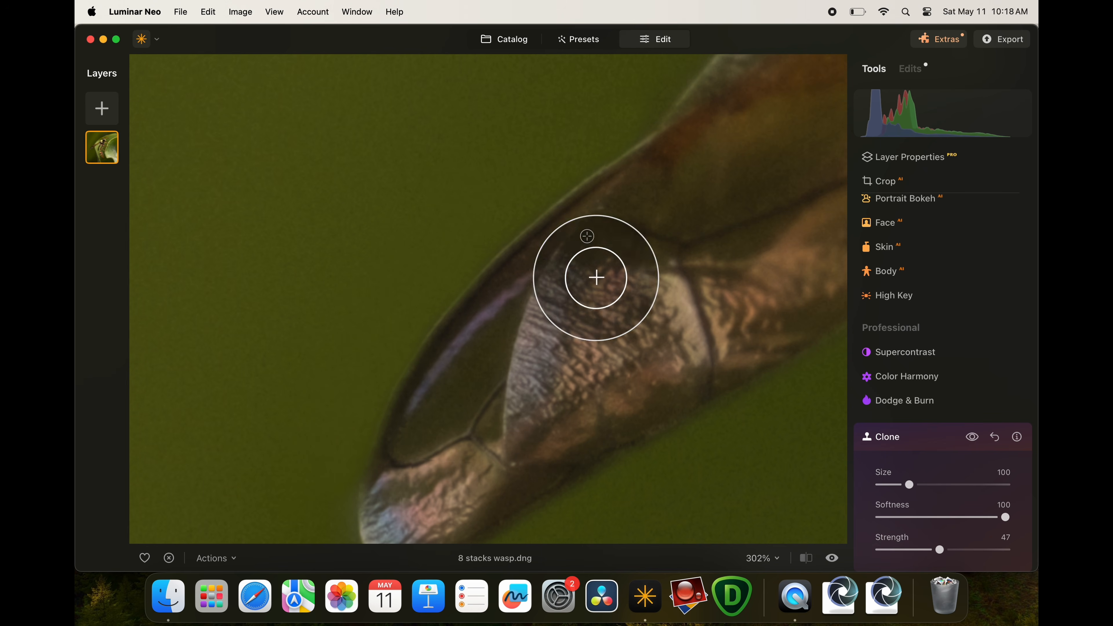
{"action": "scroll", "coordinate": [605, 354], "scroll_direction": "down", "scroll_amount": 5}
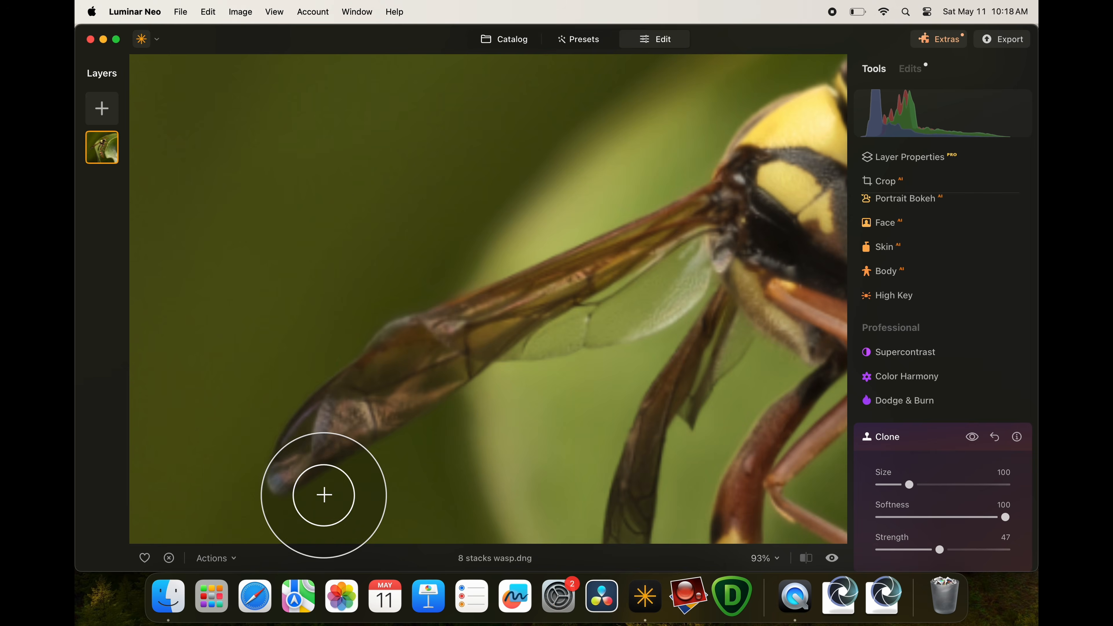
{"action": "left_click", "coordinate": [883, 438]}
Inspect the wing and head, and reopen the Clone tool at the base of the antennae.
{"action": "scroll", "coordinate": [723, 457], "scroll_direction": "up", "scroll_amount": 10}
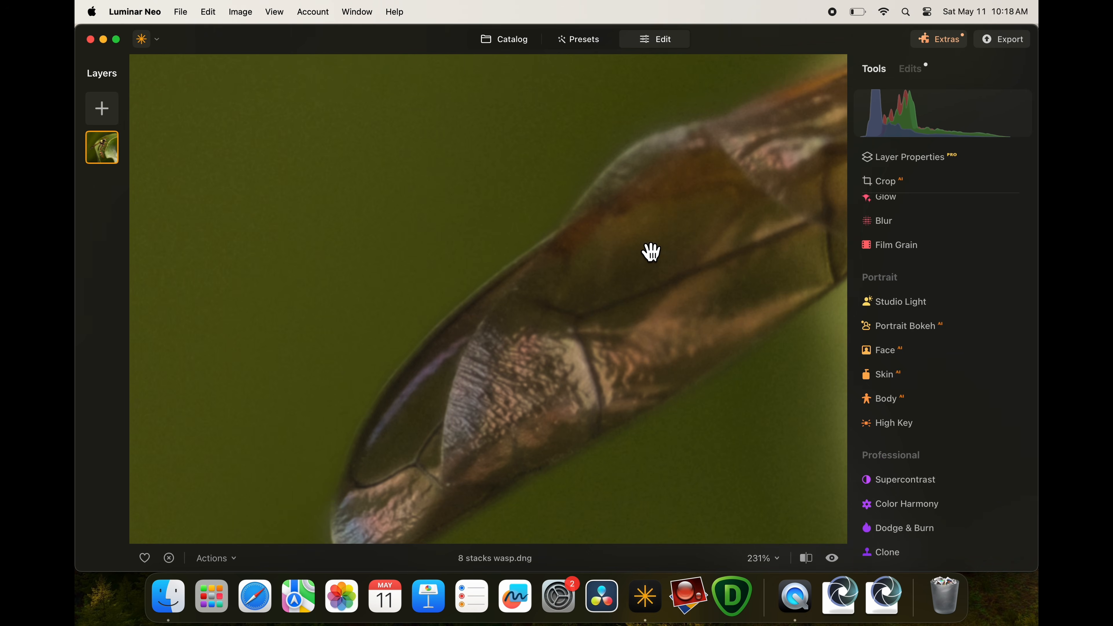
{"action": "scroll", "coordinate": [689, 377], "scroll_direction": "down", "scroll_amount": 5}
{"action": "scroll", "coordinate": [497, 380], "scroll_direction": "up", "scroll_amount": 2}
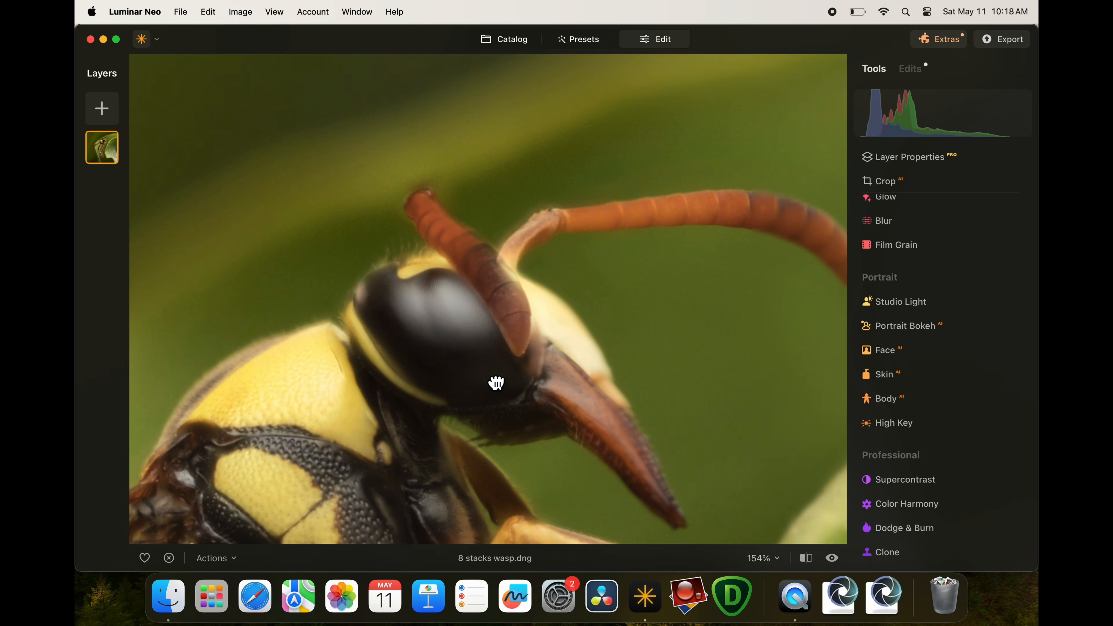
{"action": "scroll", "coordinate": [526, 234], "scroll_direction": "up", "scroll_amount": 6}
{"action": "scroll", "coordinate": [548, 272], "scroll_direction": "down", "scroll_amount": 1}
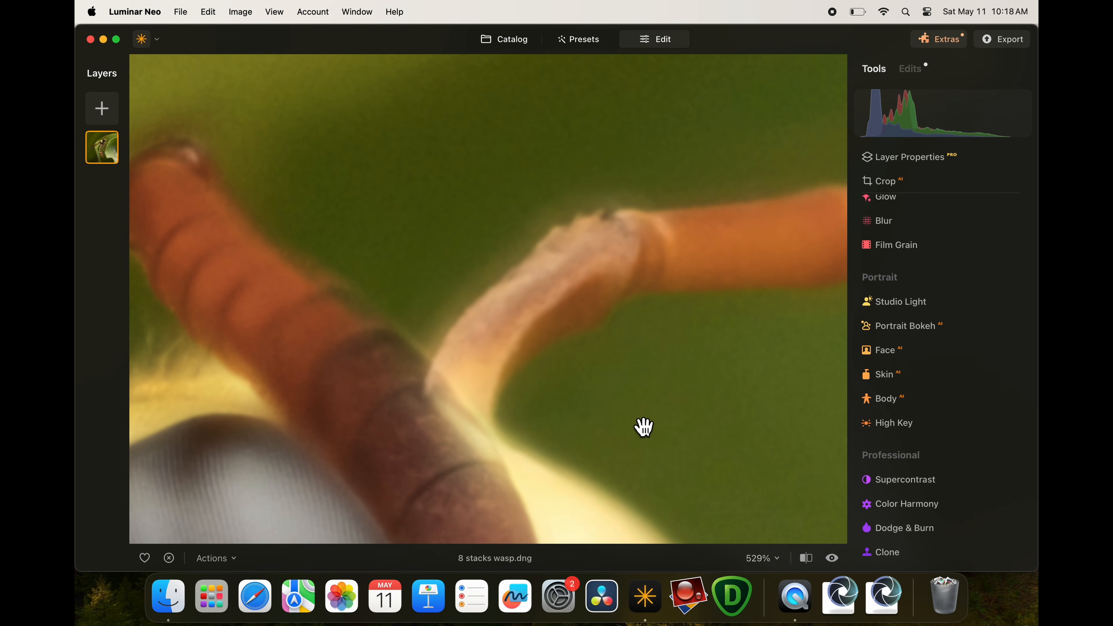
{"action": "left_click", "coordinate": [903, 565]}
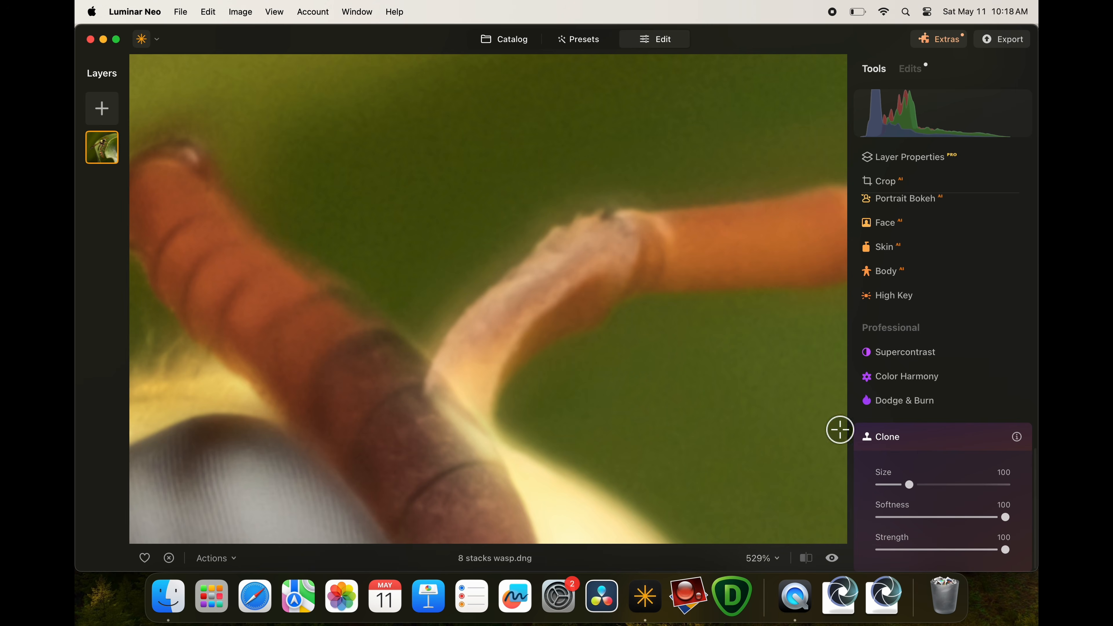
Reset the first clone attempt, shrink the brush to 34, and clone sampled green background over the halo around the antenna joint.
{"action": "left_click_drag", "start_coordinate": [539, 193], "coordinate": [572, 191]}
{"action": "left_click", "coordinate": [995, 437]}
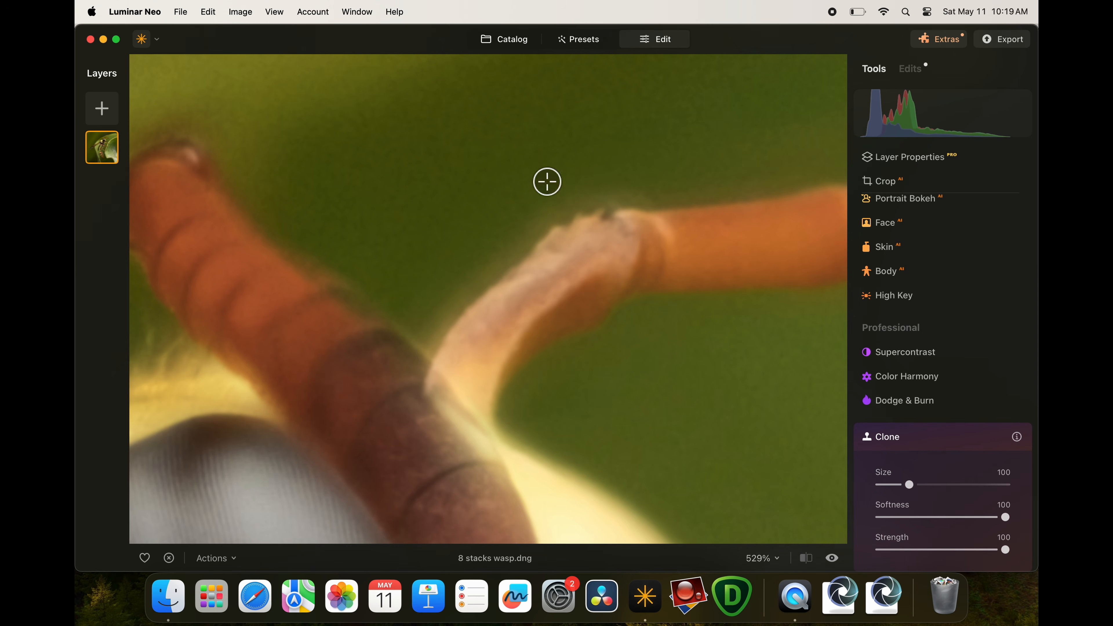
{"action": "left_click_drag", "start_coordinate": [910, 485], "coordinate": [889, 484]}
{"action": "scroll", "coordinate": [520, 209], "scroll_direction": "up", "scroll_amount": 4}
{"action": "left_click", "coordinate": [499, 142]}
{"action": "left_click_drag", "start_coordinate": [521, 180], "coordinate": [496, 277]}
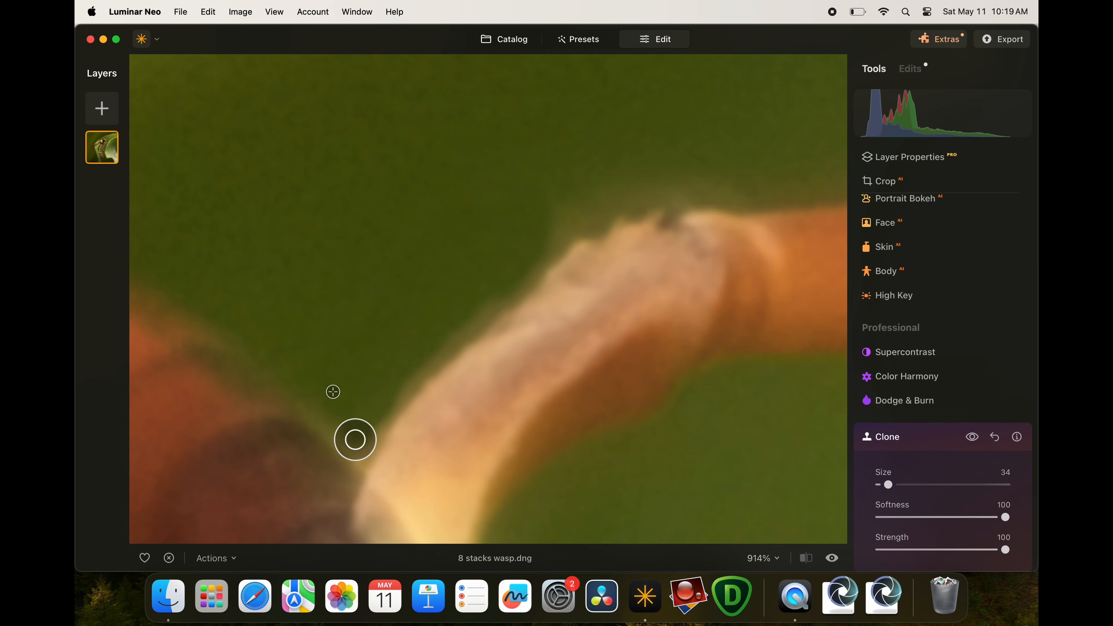
{"action": "left_click_drag", "start_coordinate": [566, 211], "coordinate": [651, 197]}
{"action": "scroll", "coordinate": [508, 246], "scroll_direction": "down", "scroll_amount": 4}
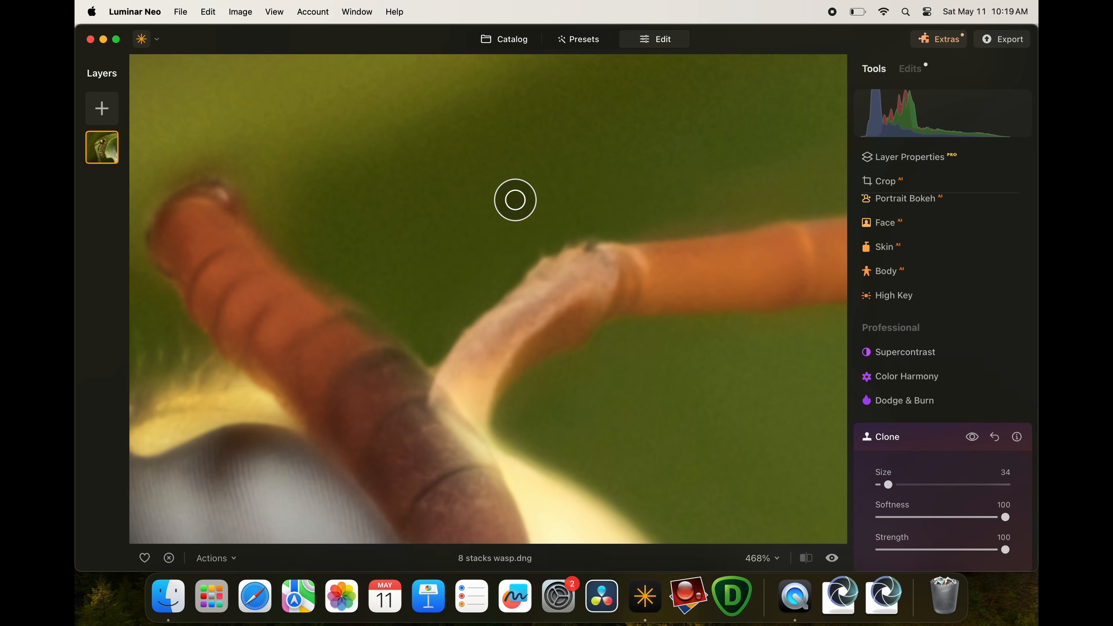
{"action": "scroll", "coordinate": [648, 250], "scroll_direction": "down", "scroll_amount": 3}
{"action": "left_click", "coordinate": [881, 437]}
Reopen Clone at size 100 and strength 48, sample the background above the long antenna and blend the area beside the antenna joint.
{"action": "left_click_drag", "start_coordinate": [727, 243], "coordinate": [567, 298]}
{"action": "left_click", "coordinate": [888, 552]}
{"action": "left_click", "coordinate": [706, 241]}
{"action": "left_click_drag", "start_coordinate": [401, 294], "coordinate": [346, 350]}
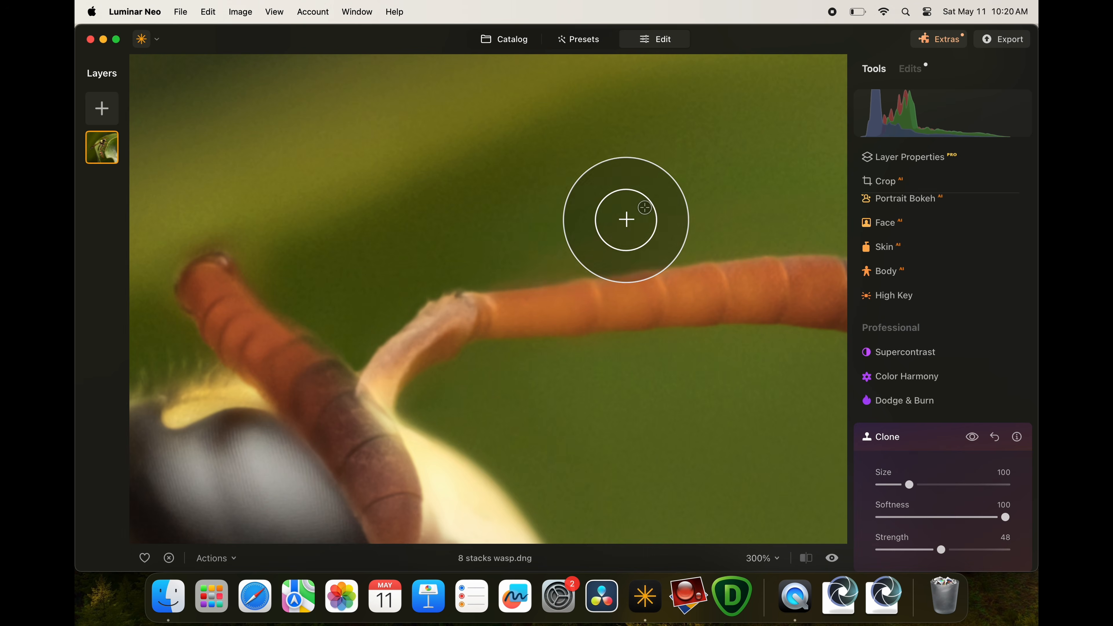
Close the Clone tool and review the retouched antennae and the whole wasp image.
{"action": "scroll", "coordinate": [594, 333], "scroll_direction": "up", "scroll_amount": 4}
{"action": "scroll", "coordinate": [690, 445], "scroll_direction": "down", "scroll_amount": 4}
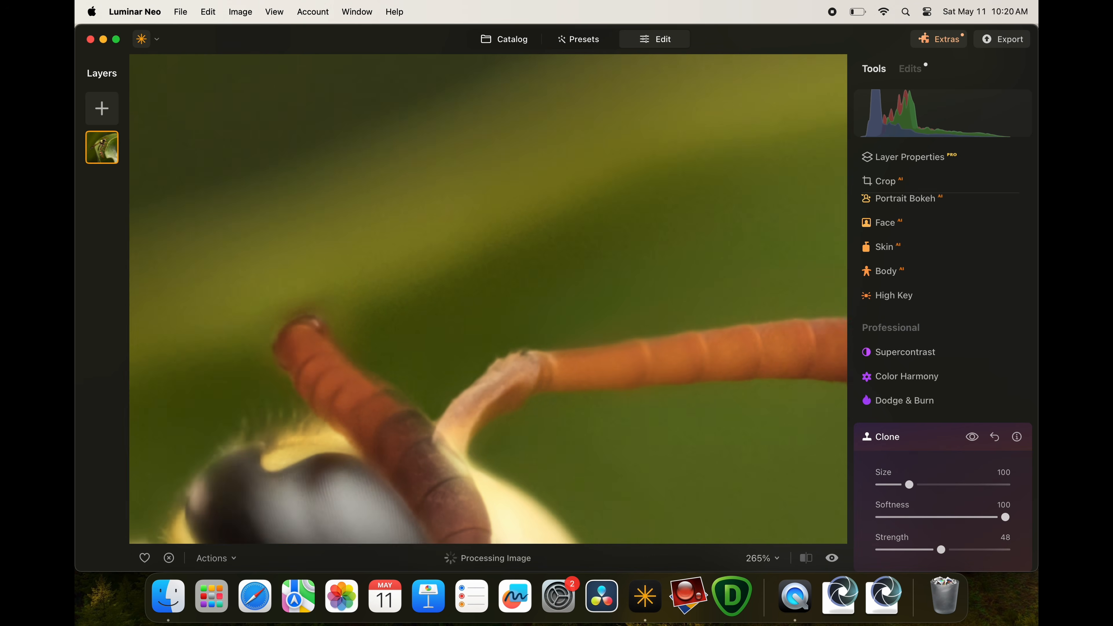
{"action": "left_click", "coordinate": [887, 437]}
{"action": "left_click_drag", "start_coordinate": [837, 500], "coordinate": [567, 431]}
{"action": "scroll", "coordinate": [567, 430], "scroll_direction": "down", "scroll_amount": 4}
{"action": "left_click_drag", "start_coordinate": [588, 472], "coordinate": [629, 372]}
{"action": "scroll", "coordinate": [629, 373], "scroll_direction": "down", "scroll_amount": 6}
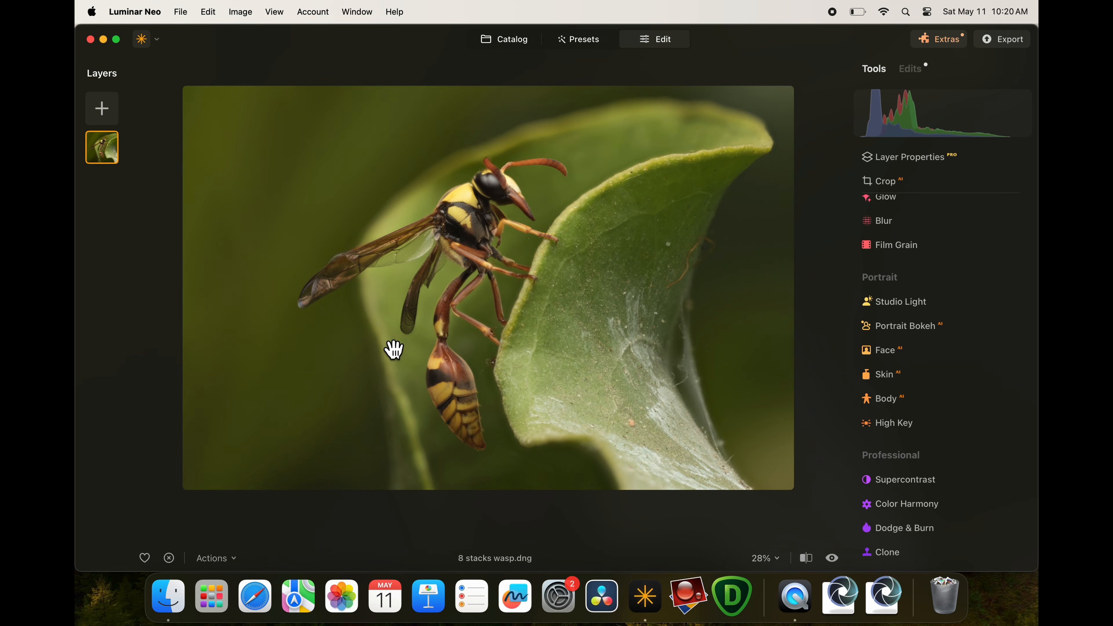
{"action": "scroll", "coordinate": [394, 349], "scroll_direction": "up", "scroll_amount": 3}
{"action": "scroll", "coordinate": [726, 428], "scroll_direction": "down", "scroll_amount": 3}
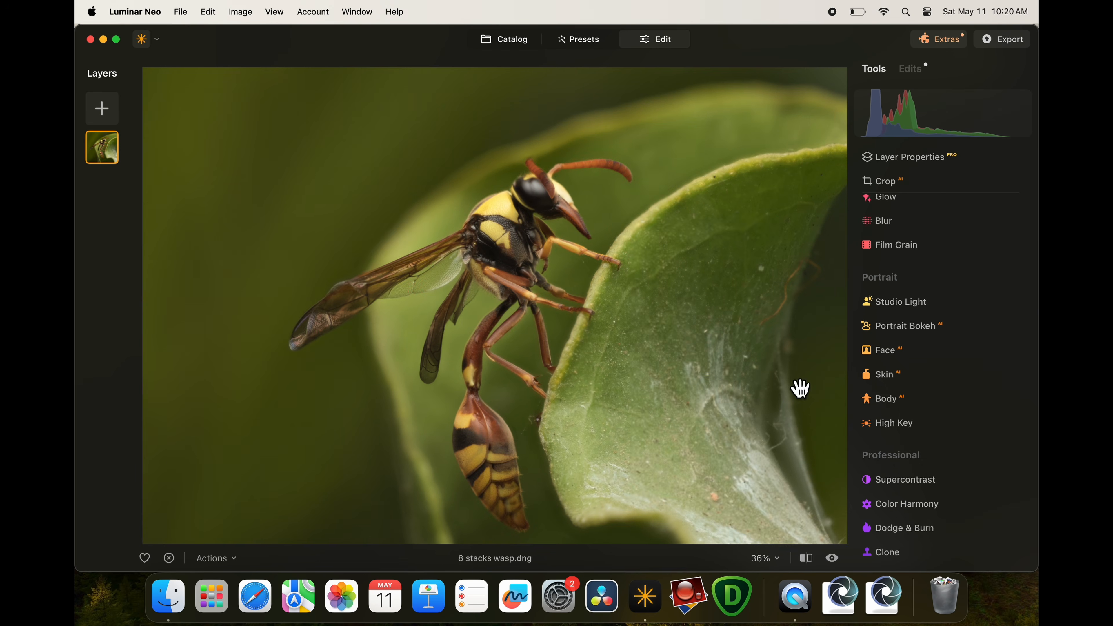
Open Enhance and add a radial gradient mask, shaped as a tilted ellipse over the wasp's head, thorax and legs.
{"action": "scroll", "coordinate": [921, 351], "scroll_direction": "up", "scroll_amount": 5}
{"action": "scroll", "coordinate": [918, 338], "scroll_direction": "up", "scroll_amount": 5}
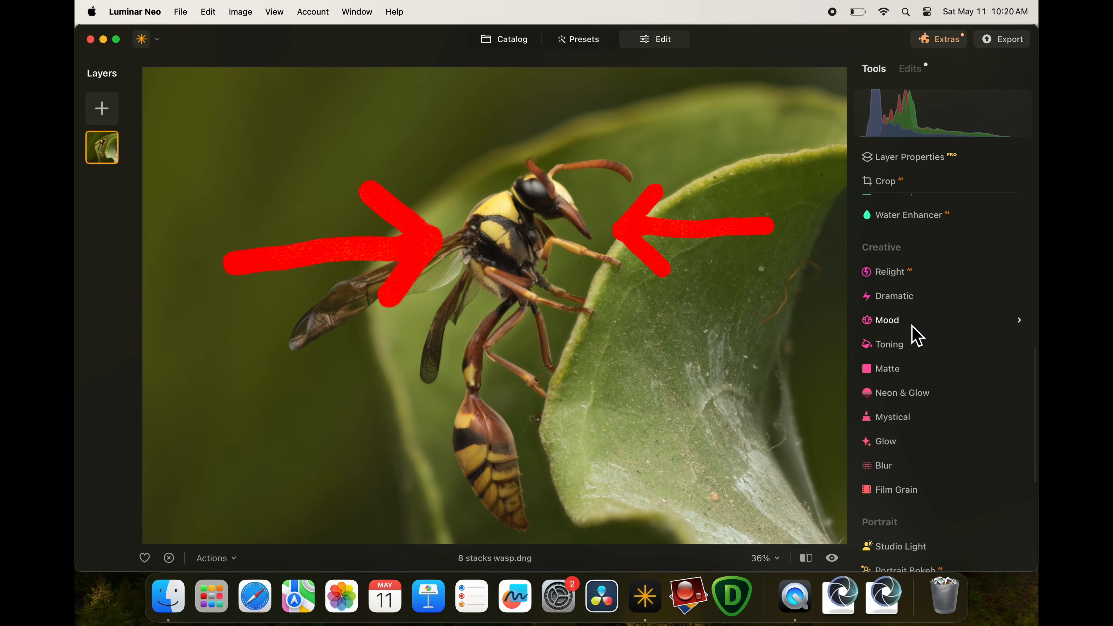
{"action": "scroll", "coordinate": [917, 338], "scroll_direction": "up", "scroll_amount": 5}
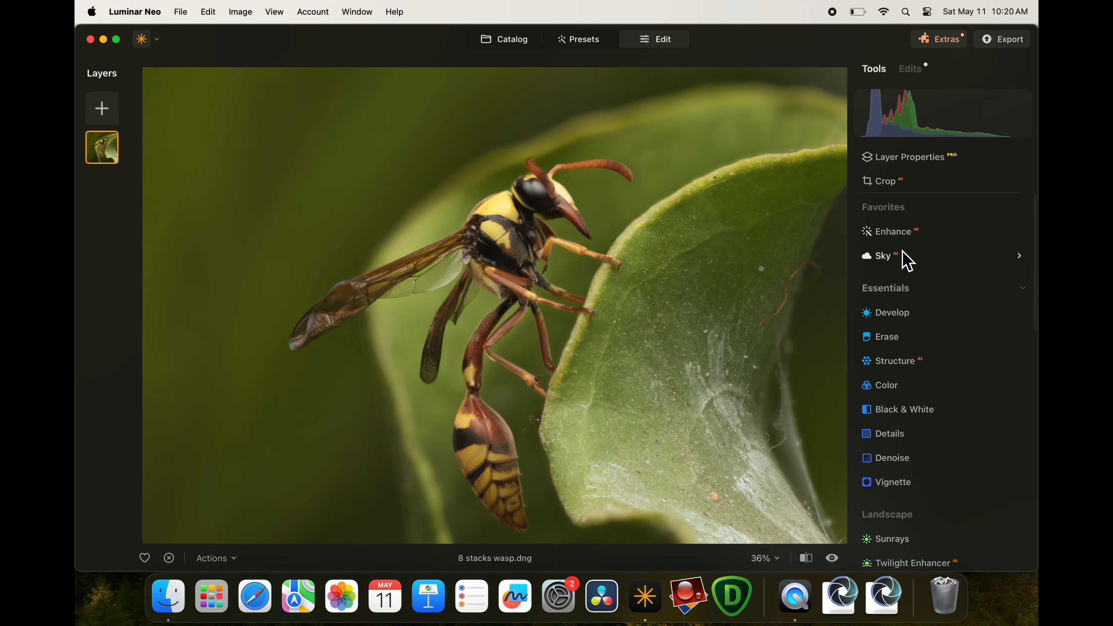
{"action": "left_click", "coordinate": [894, 232]}
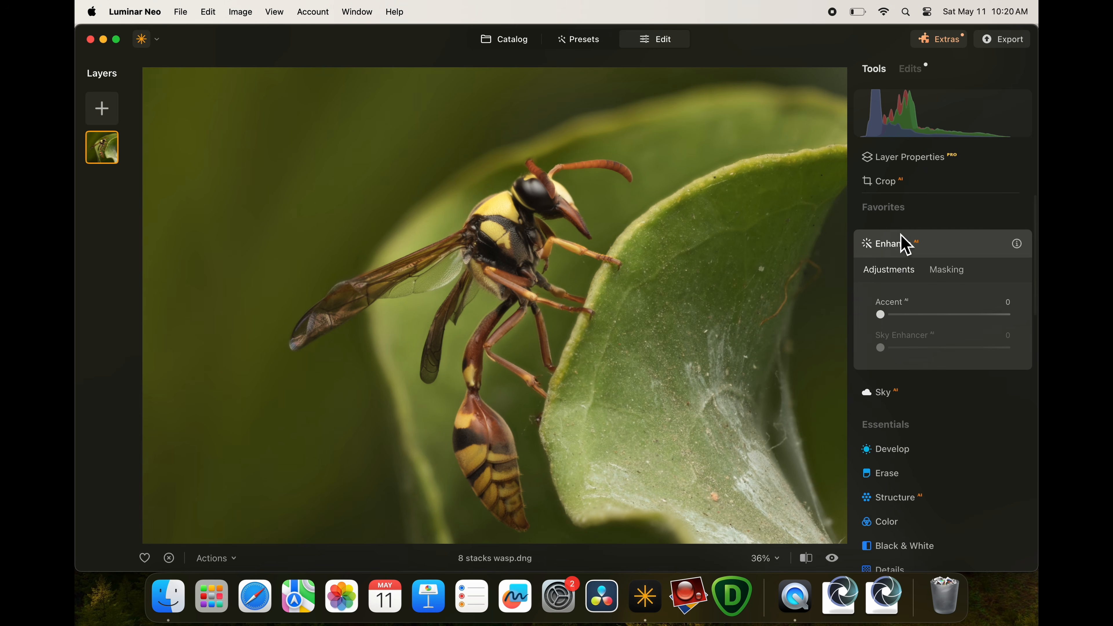
{"action": "left_click", "coordinate": [946, 277]}
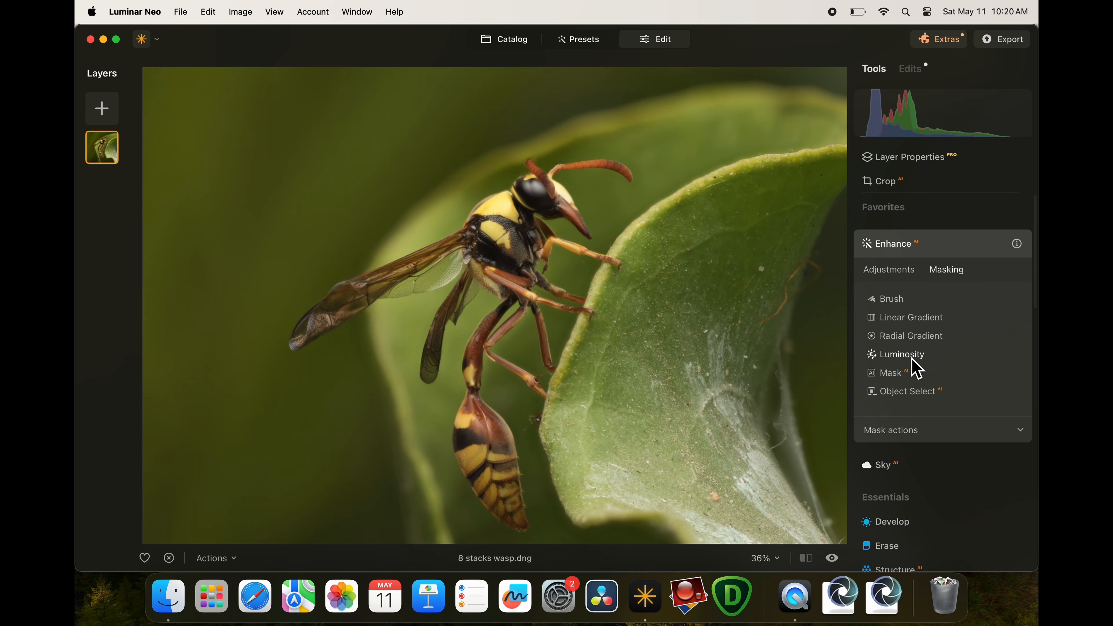
{"action": "left_click", "coordinate": [921, 336]}
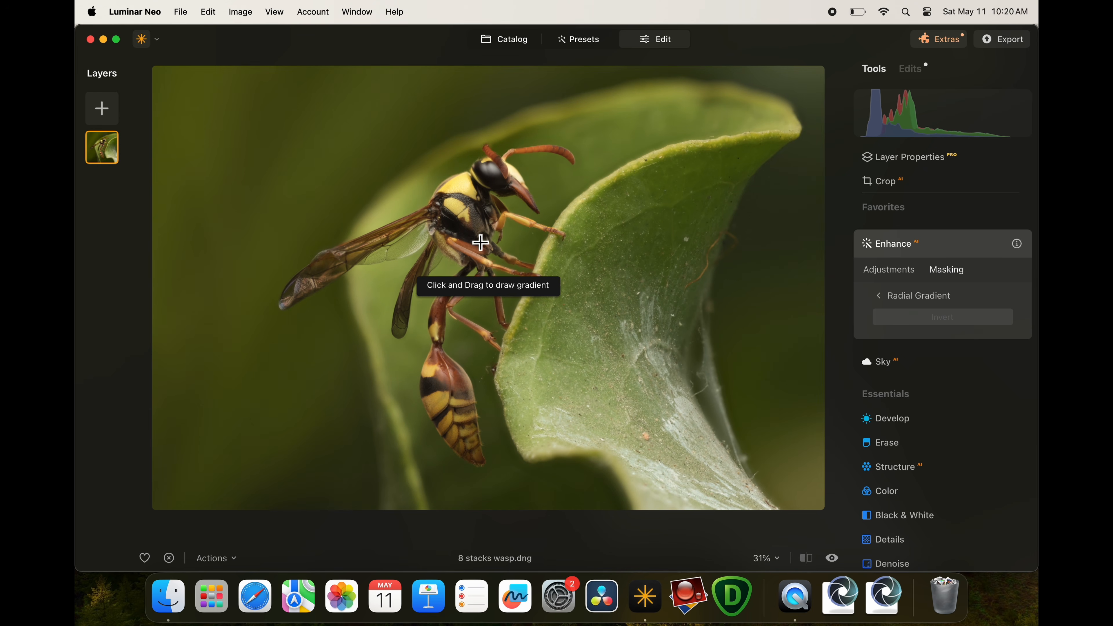
{"action": "left_click", "coordinate": [478, 237]}
{"action": "left_click_drag", "start_coordinate": [485, 319], "coordinate": [482, 354]}
{"action": "left_click_drag", "start_coordinate": [585, 325], "coordinate": [544, 345]}
{"action": "left_click_drag", "start_coordinate": [491, 309], "coordinate": [492, 314]}
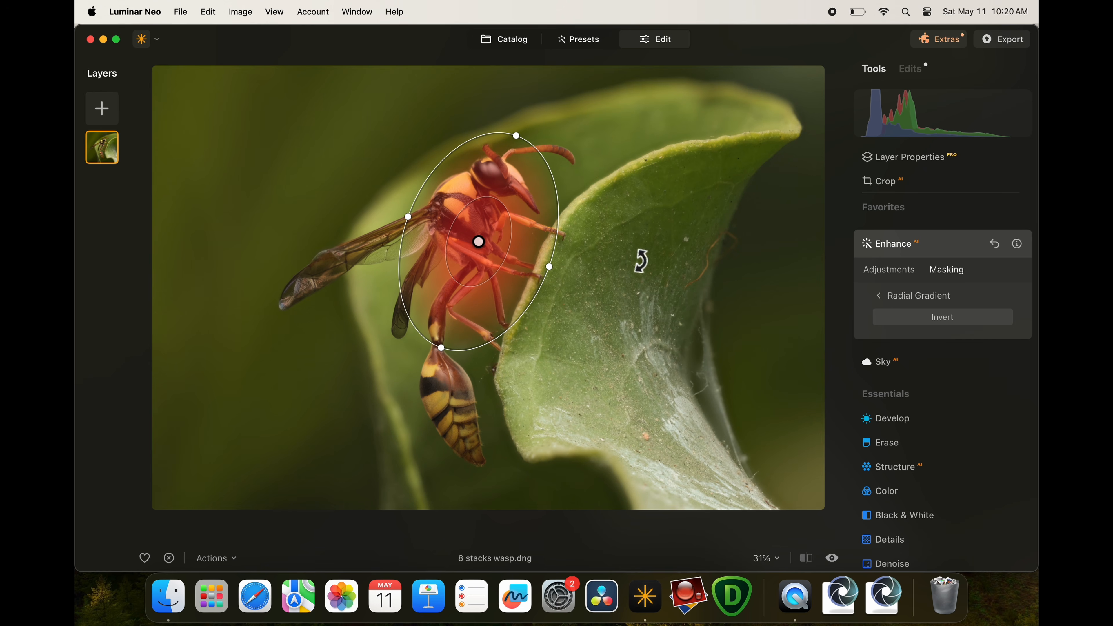
Set the masked Enhance Accent to 32, compare the wasp with and without the effect, and close the tool.
{"action": "left_click", "coordinate": [888, 271]}
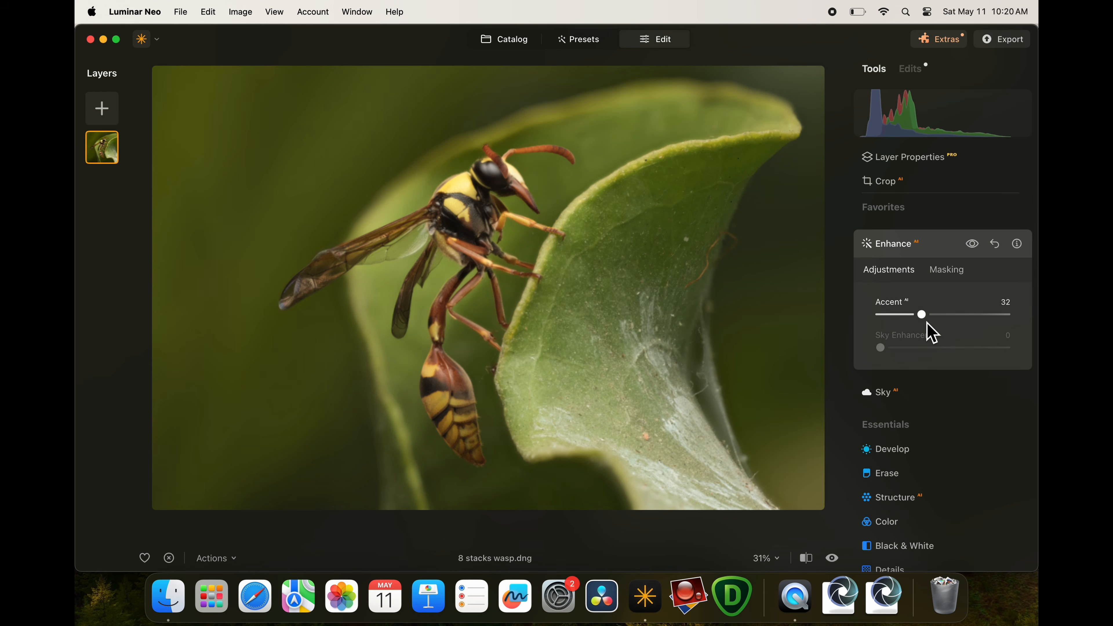
{"action": "left_click", "coordinate": [474, 224]}
{"action": "left_click_drag", "start_coordinate": [592, 188], "coordinate": [599, 235]}
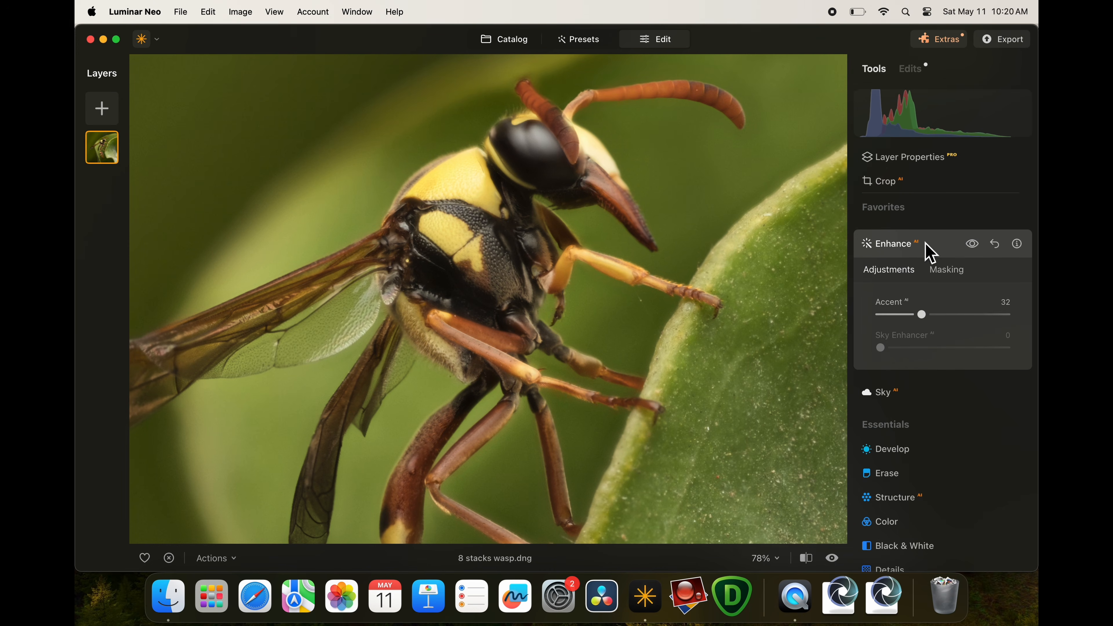
{"action": "left_click", "coordinate": [979, 249]}
{"action": "scroll", "coordinate": [501, 165], "scroll_direction": "up", "scroll_amount": 5}
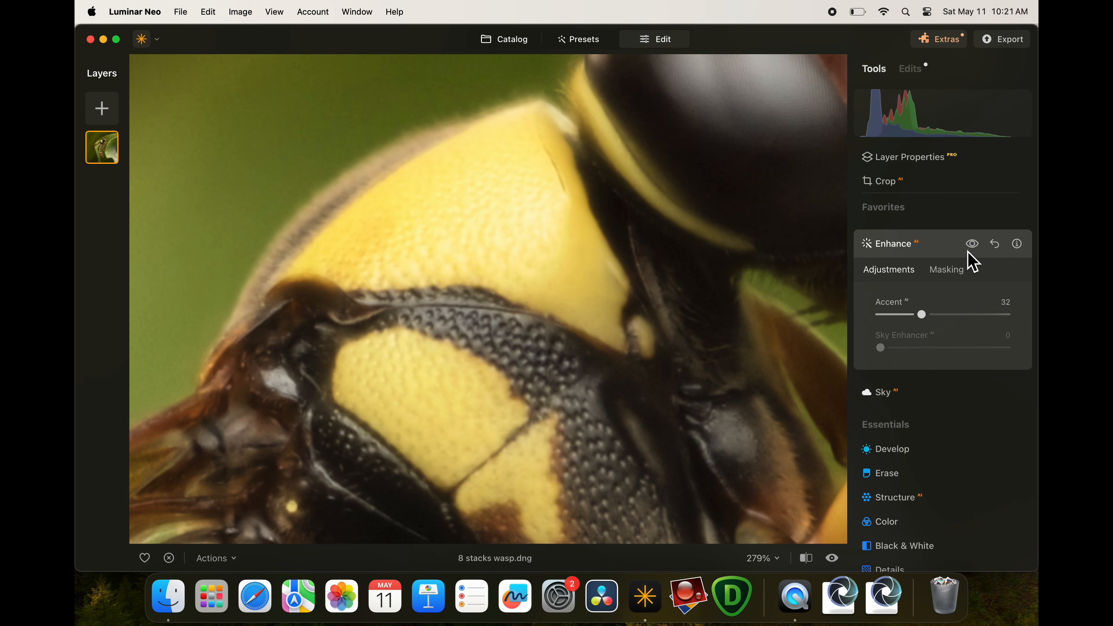
{"action": "left_click", "coordinate": [971, 251]}
{"action": "scroll", "coordinate": [750, 343], "scroll_direction": "down", "scroll_amount": 6}
{"action": "scroll", "coordinate": [738, 349], "scroll_direction": "down", "scroll_amount": 3}
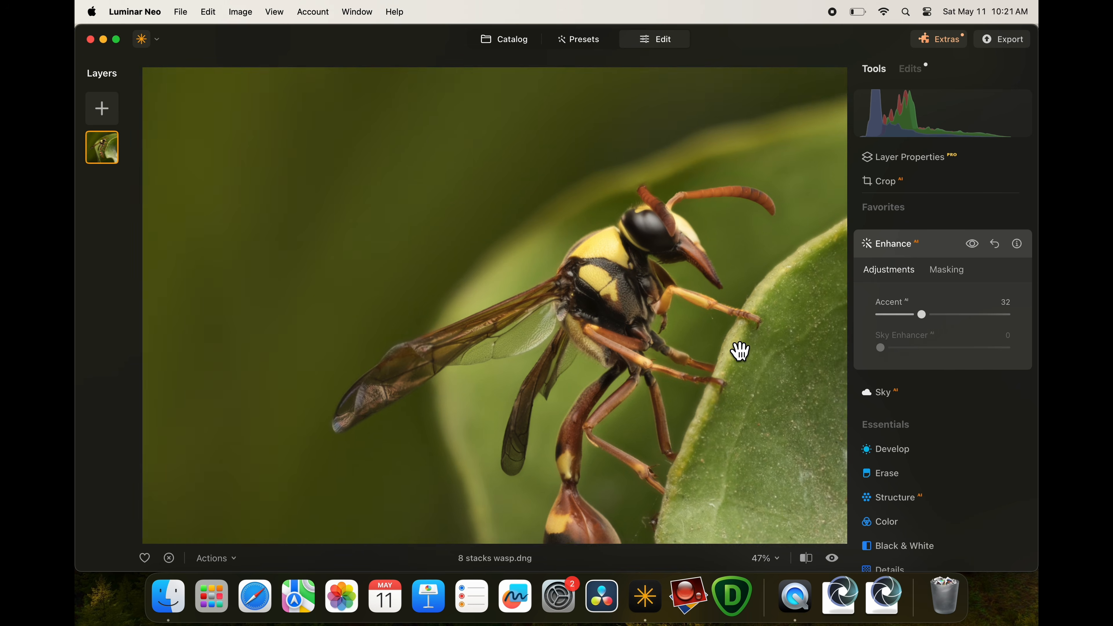
{"action": "left_click", "coordinate": [973, 249]}
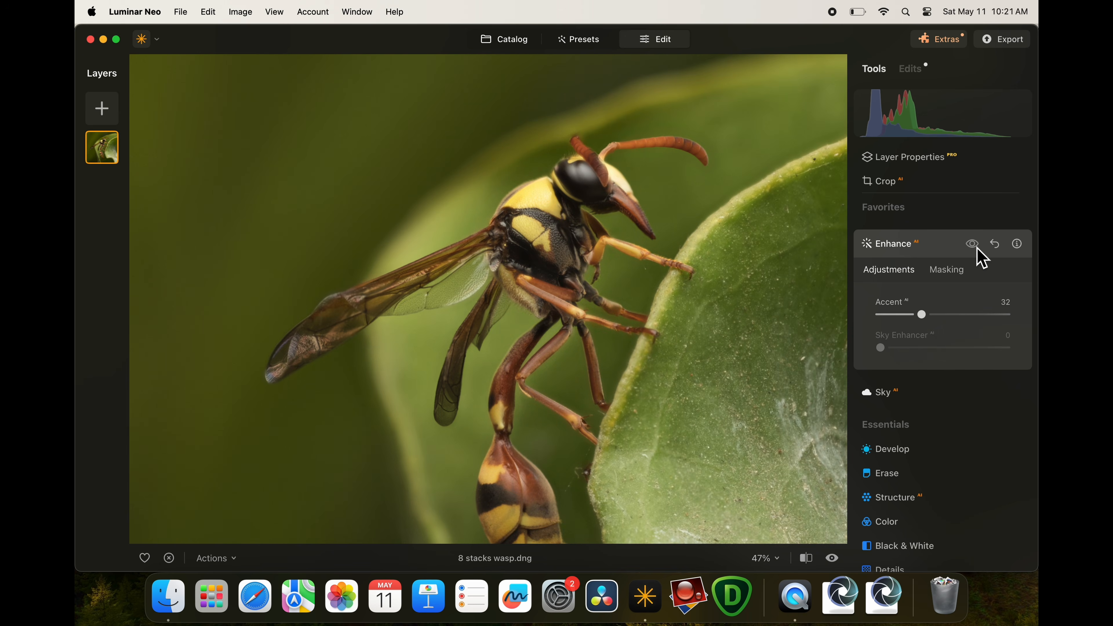
{"action": "left_click", "coordinate": [978, 250]}
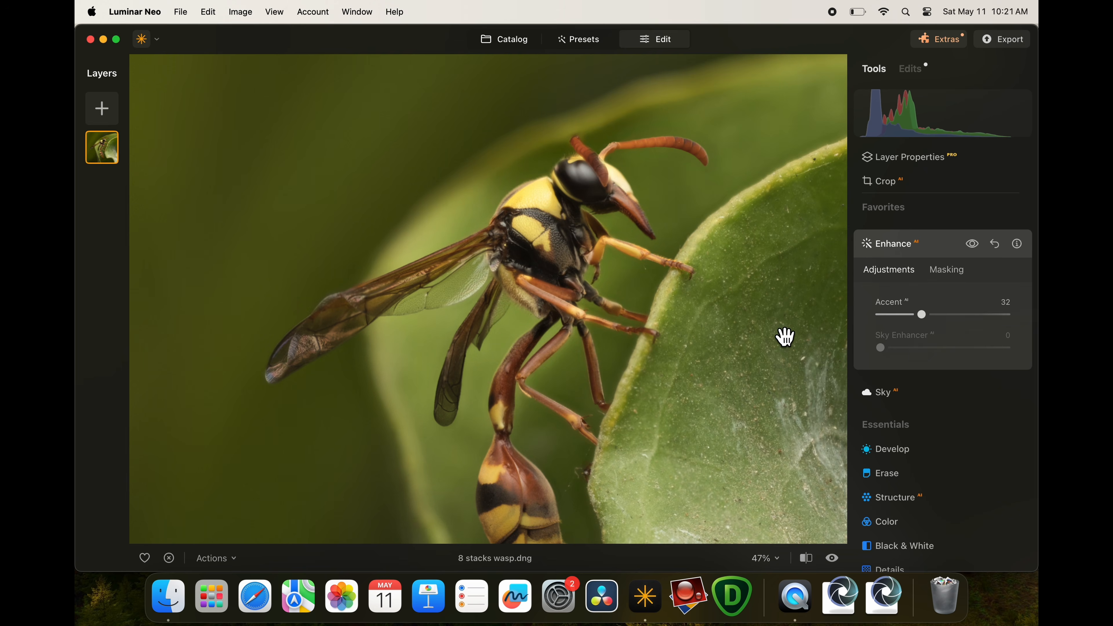
{"action": "scroll", "coordinate": [785, 337], "scroll_direction": "down", "scroll_amount": 3}
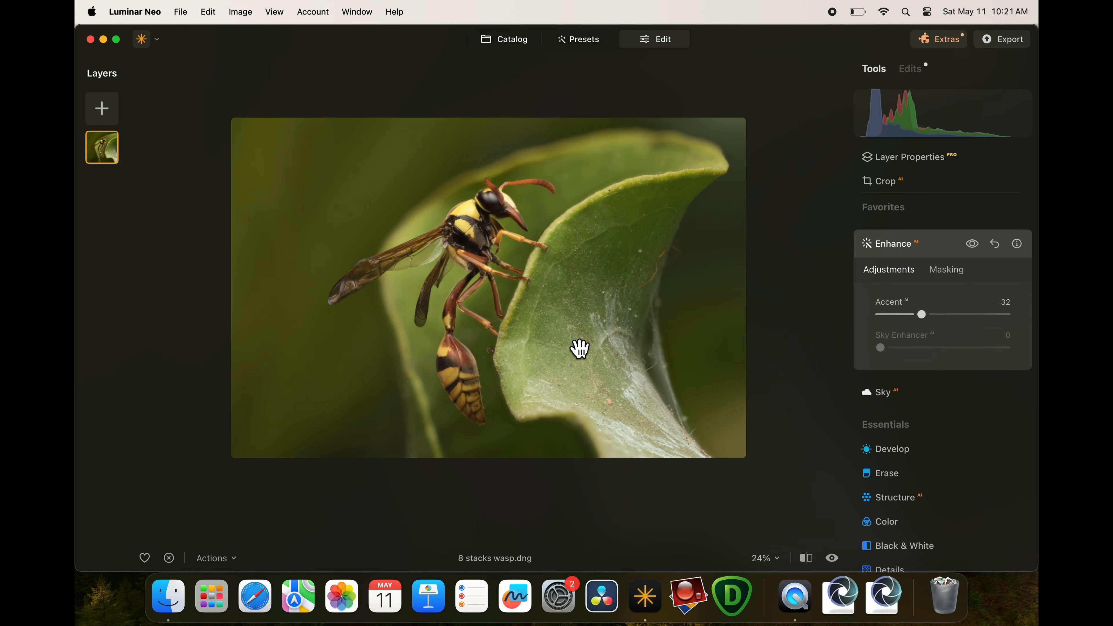
{"action": "left_click", "coordinate": [897, 252]}
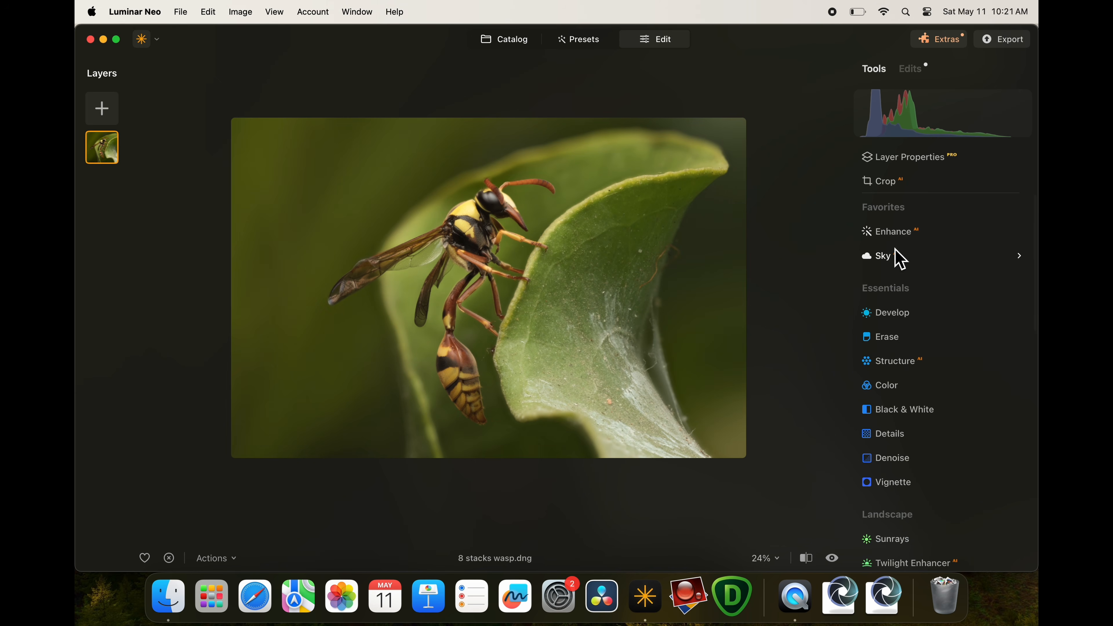
Open Develop, place a circular radial gradient mask around the whole wasp, and invert it to cover the surroundings.
{"action": "left_click", "coordinate": [899, 316]}
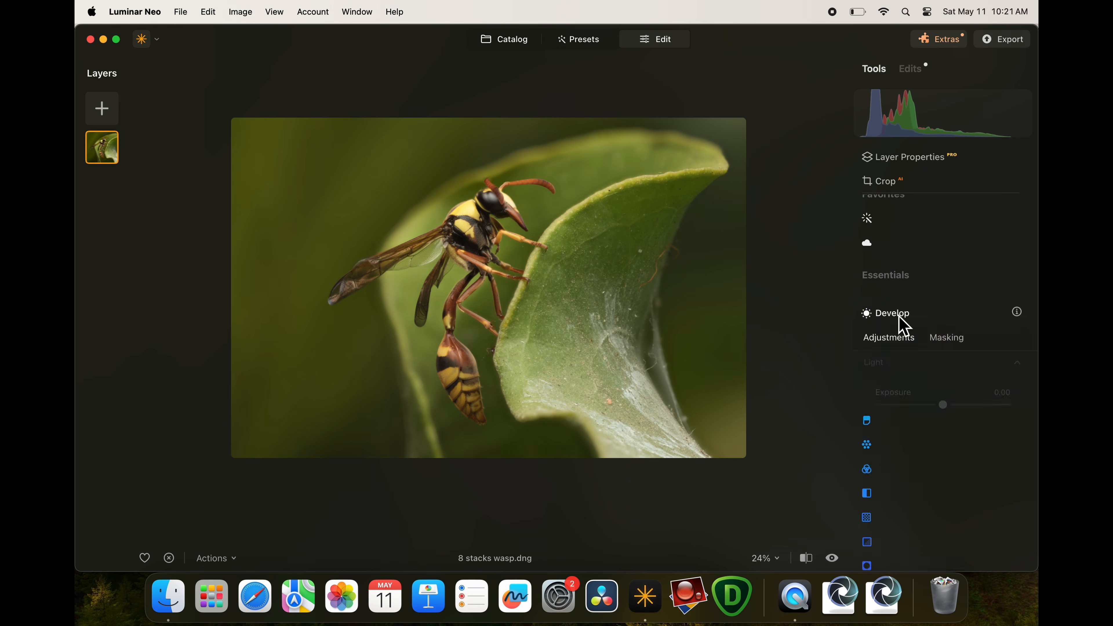
{"action": "left_click", "coordinate": [952, 237]}
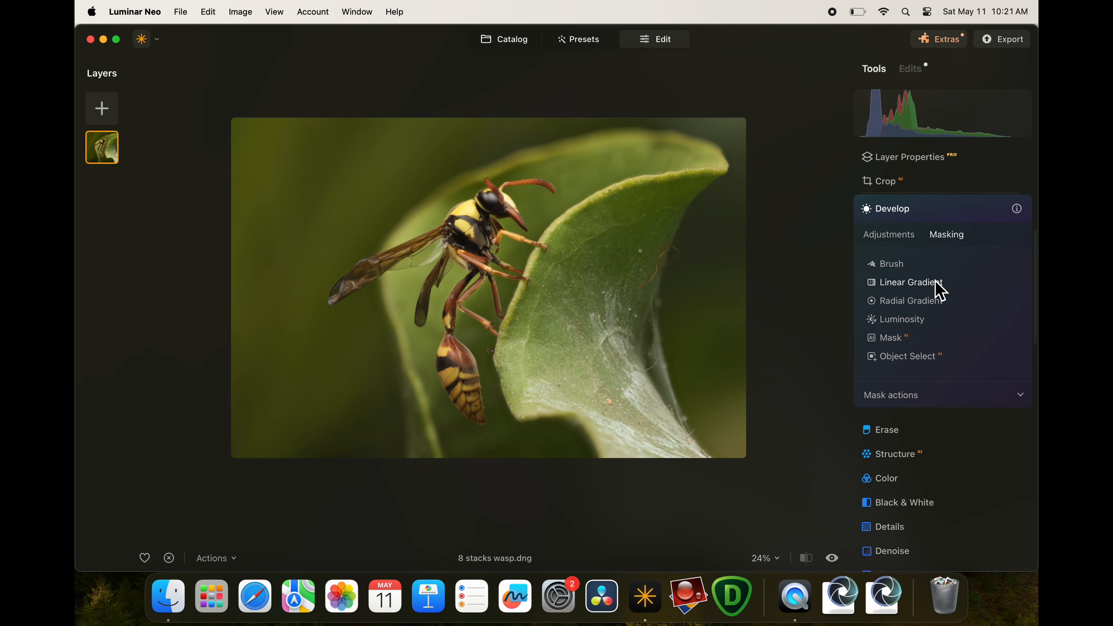
{"action": "left_click", "coordinate": [914, 305]}
{"action": "left_click_drag", "start_coordinate": [495, 296], "coordinate": [456, 390]}
{"action": "left_click_drag", "start_coordinate": [606, 381], "coordinate": [568, 365]}
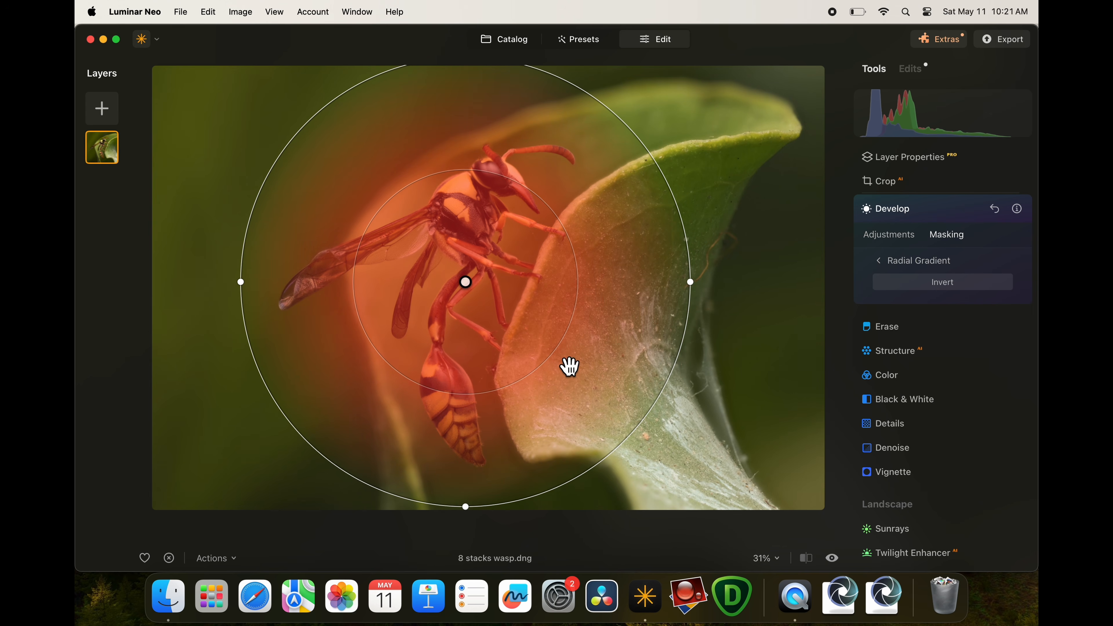
{"action": "left_click", "coordinate": [943, 287]}
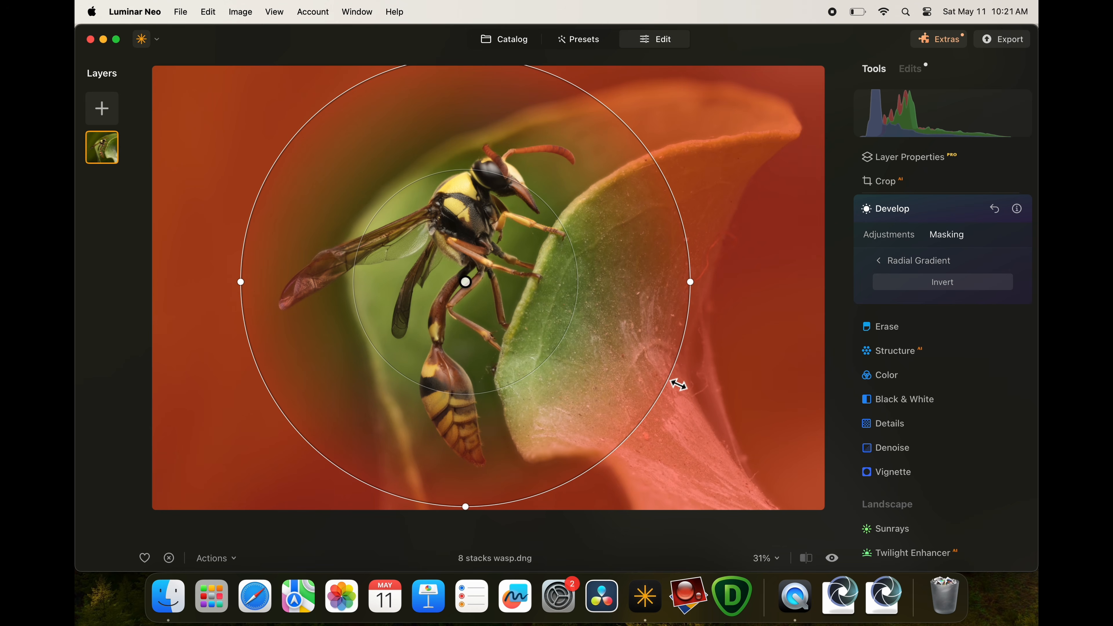
Enlarge the outer ring of the inverted radial mask towards the image edges and recentre it on the wasp.
{"action": "left_click_drag", "start_coordinate": [679, 384], "coordinate": [728, 423]}
{"action": "left_click_drag", "start_coordinate": [639, 393], "coordinate": [618, 370]}
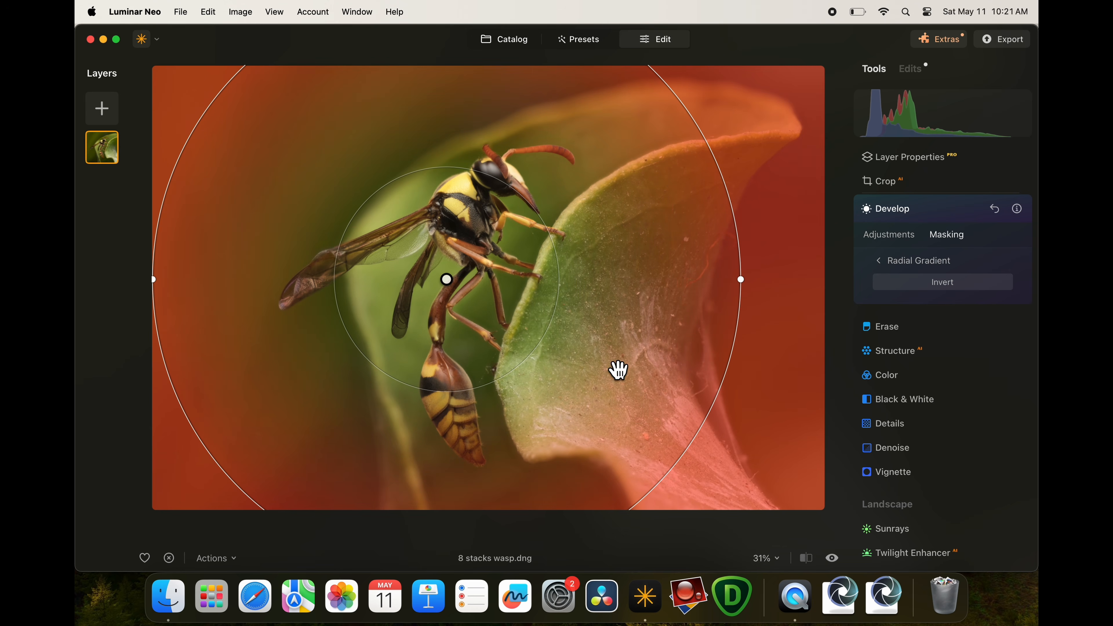
{"action": "left_click_drag", "start_coordinate": [729, 181], "coordinate": [783, 149]}
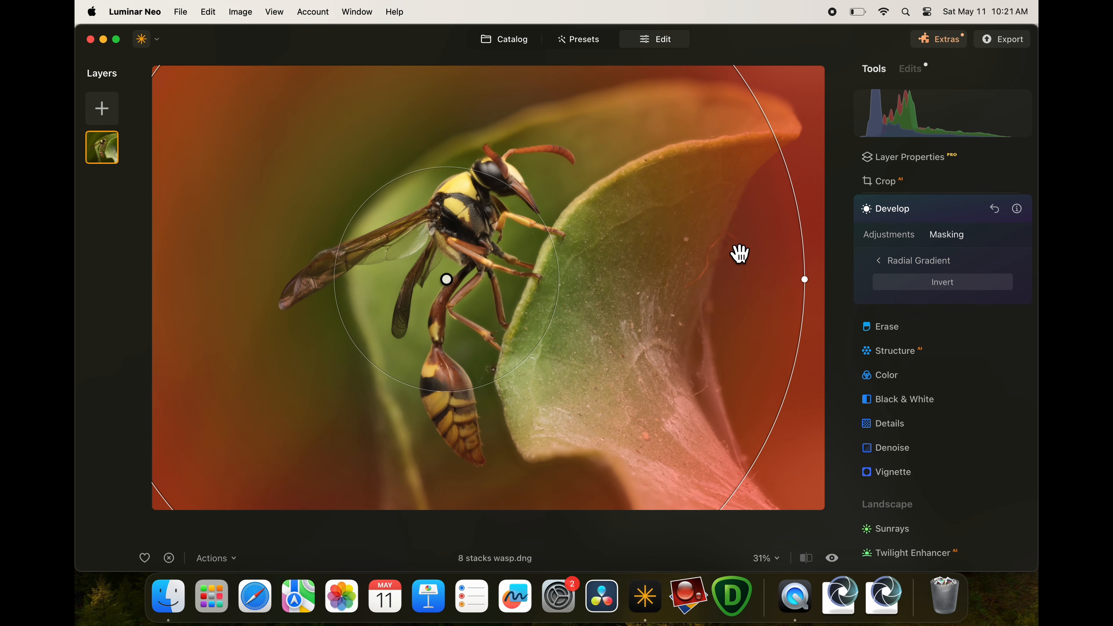
{"action": "mouse_move", "coordinate": [739, 253]}
{"action": "left_mouse_down"}
{"action": "mouse_move", "coordinate": [726, 256]}
{"action": "mouse_move", "coordinate": [738, 252]}
{"action": "left_mouse_up"}
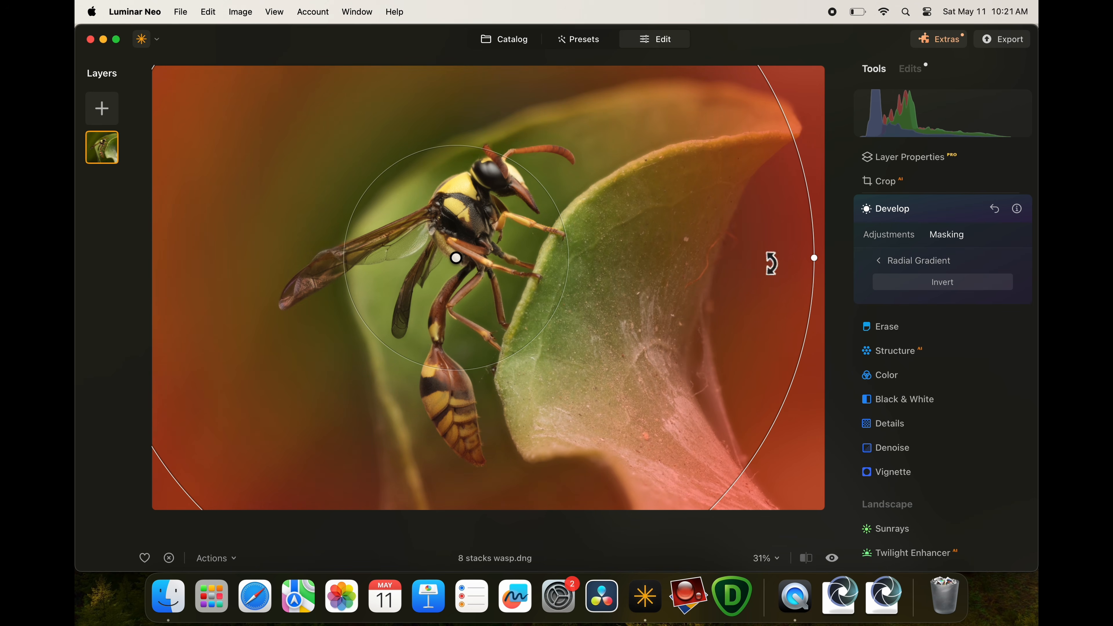
Set the masked Exposure to -0.78 and Smart Contrast to -52, compare the image with and without Develop, and close the tool.
{"action": "left_click", "coordinate": [905, 239]}
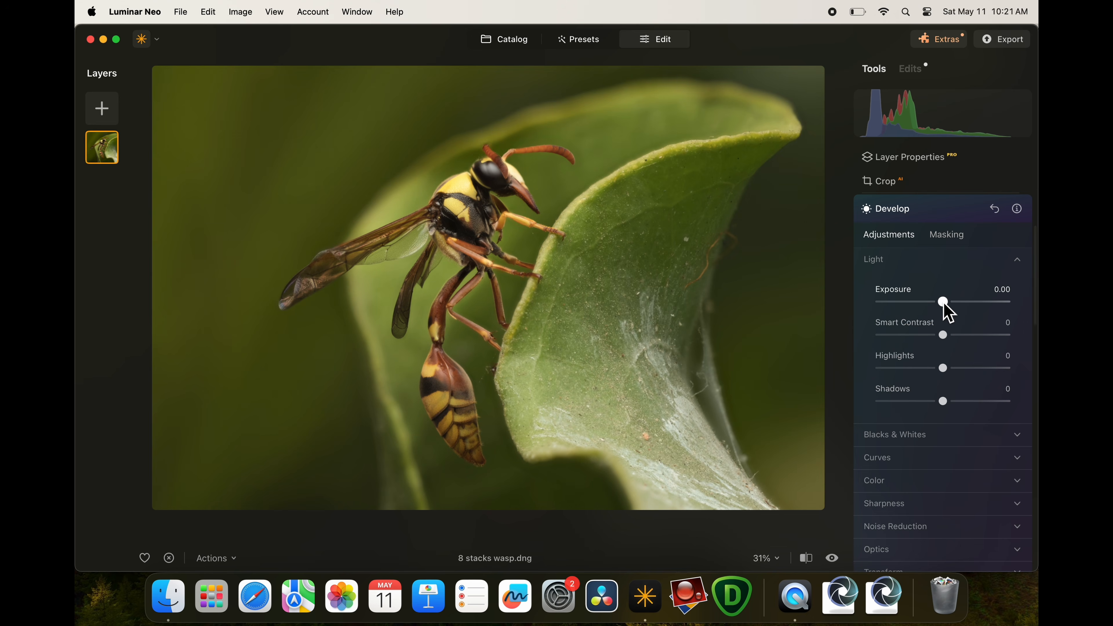
{"action": "left_click_drag", "start_coordinate": [944, 306], "coordinate": [912, 336]}
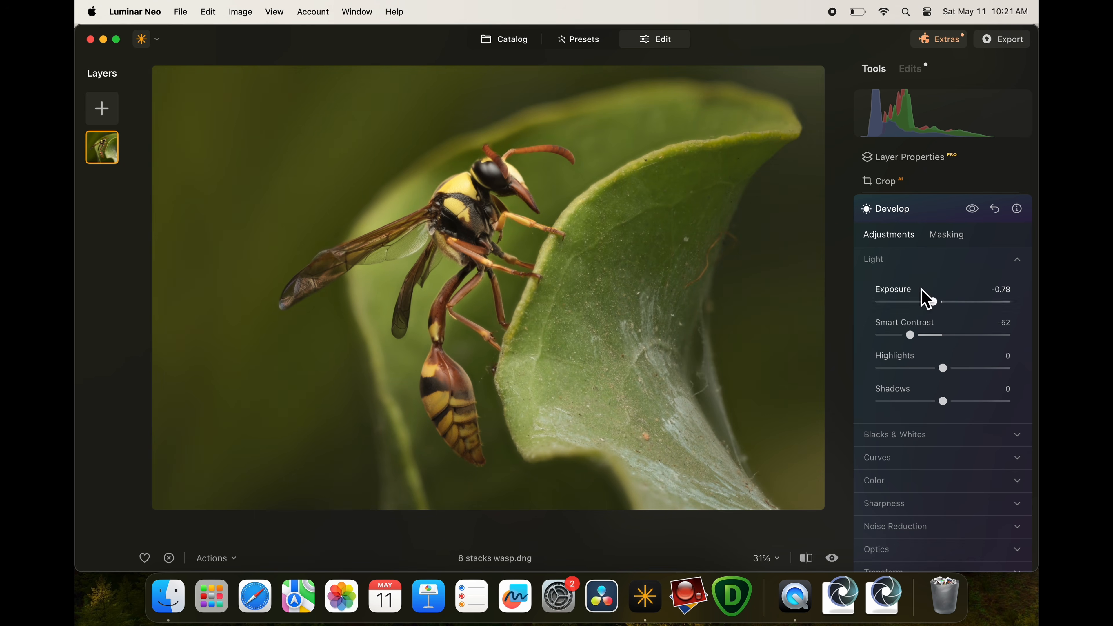
{"action": "left_click", "coordinate": [975, 214]}
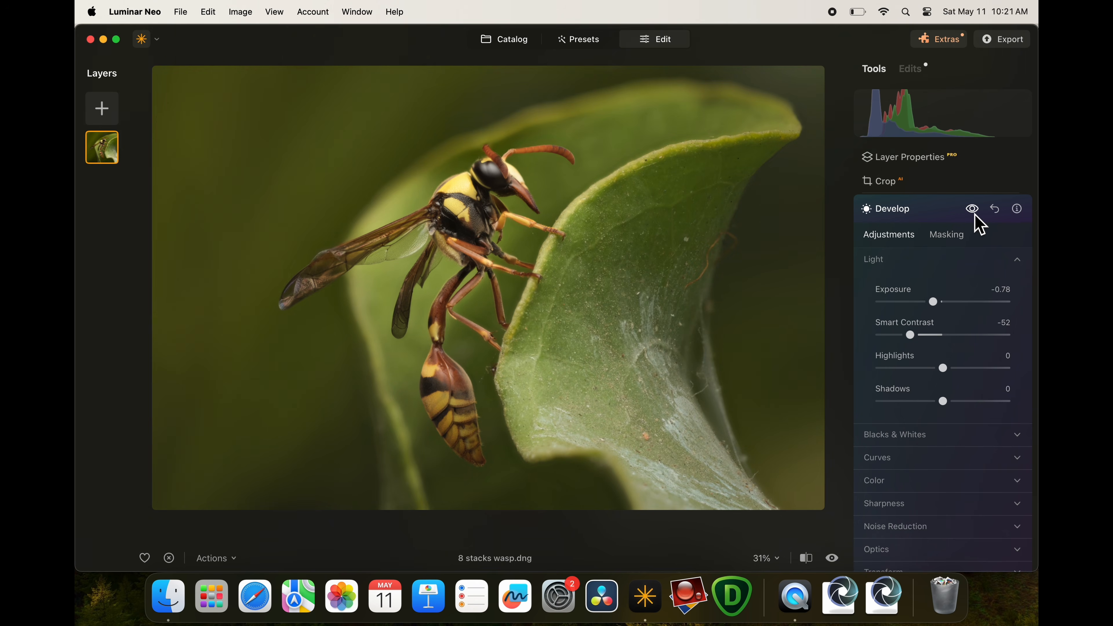
{"action": "left_click", "coordinate": [974, 214]}
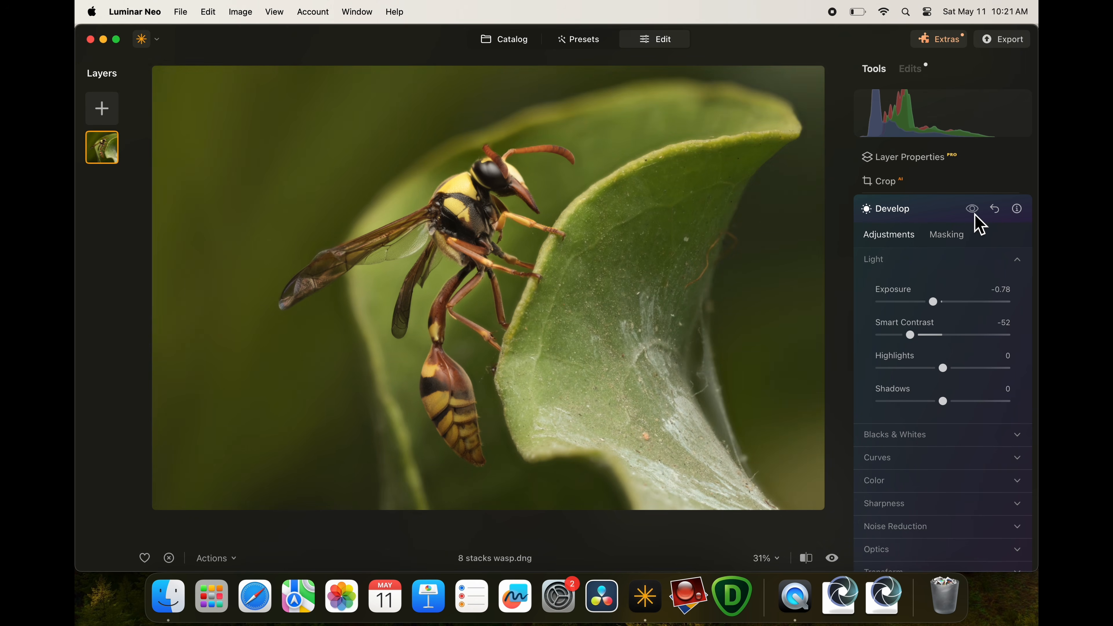
{"action": "left_click", "coordinate": [974, 214]}
{"action": "scroll", "coordinate": [711, 337], "scroll_direction": "down", "scroll_amount": 4}
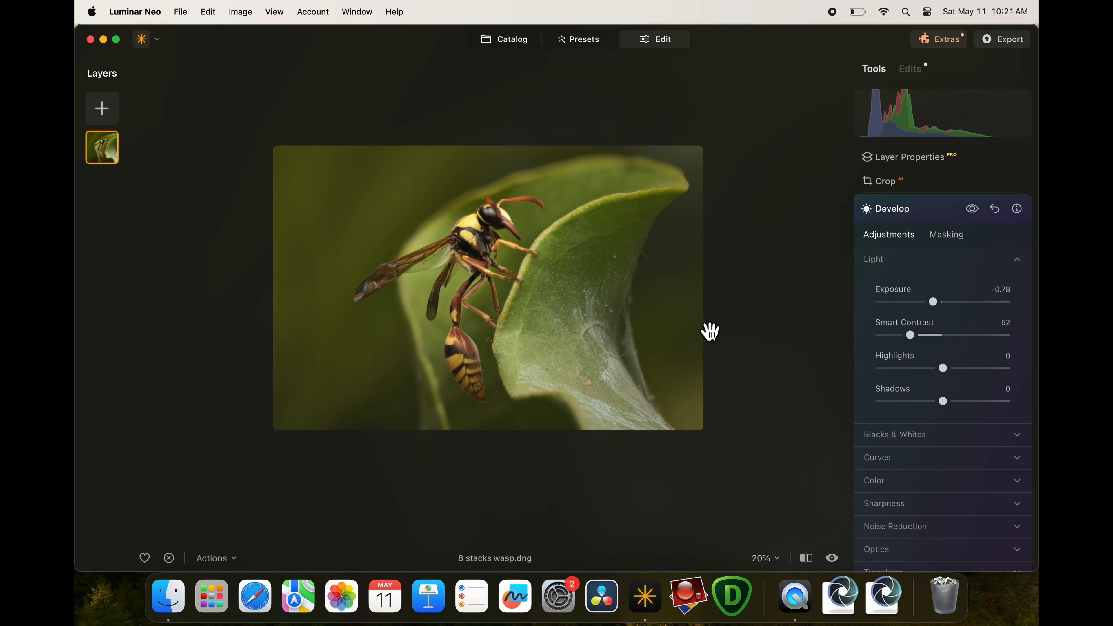
{"action": "scroll", "coordinate": [623, 334], "scroll_direction": "up", "scroll_amount": 4}
{"action": "scroll", "coordinate": [623, 332], "scroll_direction": "down", "scroll_amount": 1}
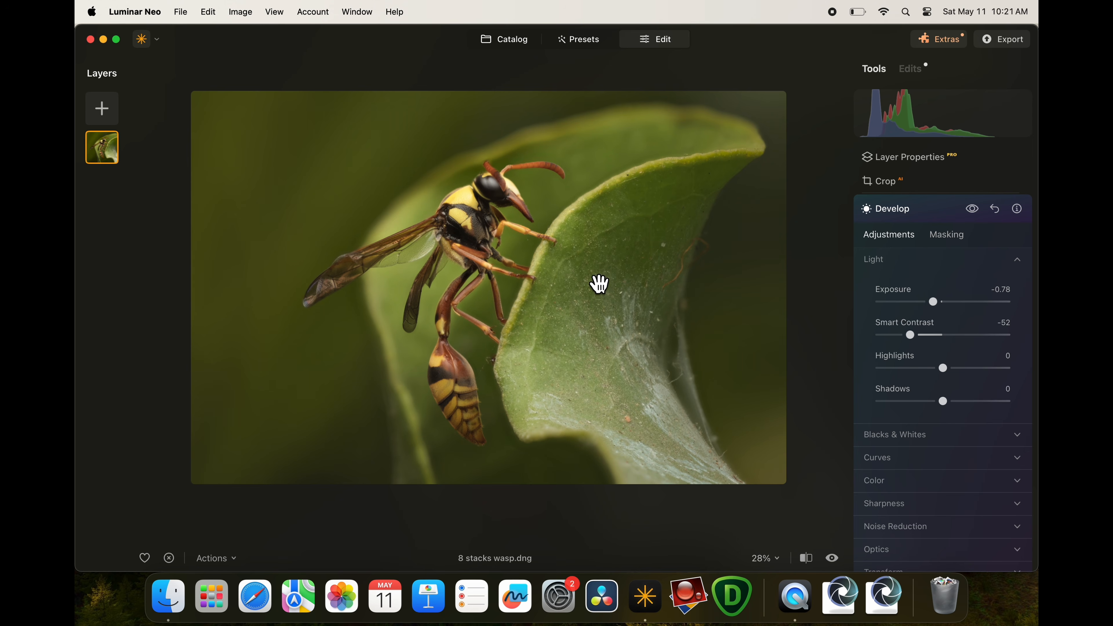
{"action": "left_click", "coordinate": [894, 214]}
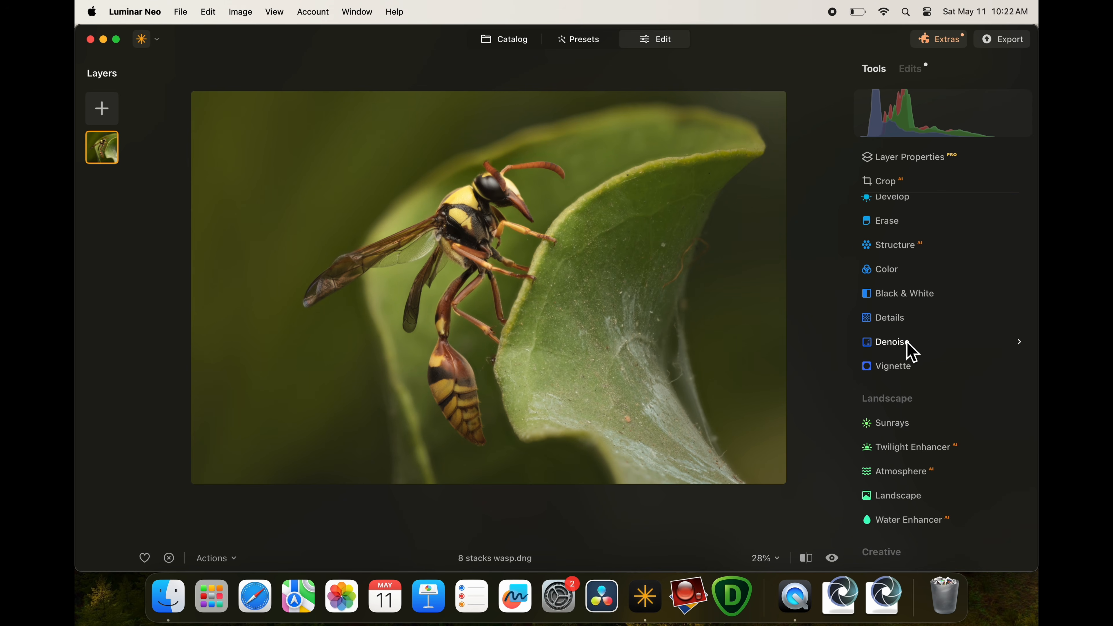
Open Details, start a brush mask with the brush at size 100, and paint over the wasp's thorax and wing base.
{"action": "scroll", "coordinate": [919, 333], "scroll_direction": "up", "scroll_amount": 4}
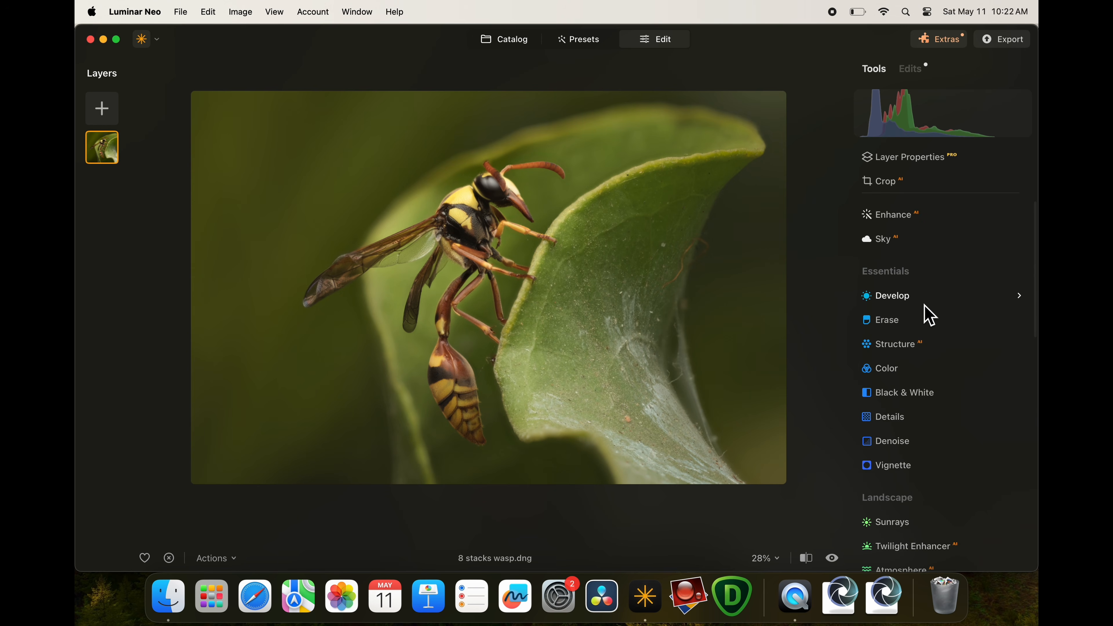
{"action": "scroll", "coordinate": [914, 385], "scroll_direction": "down", "scroll_amount": 1}
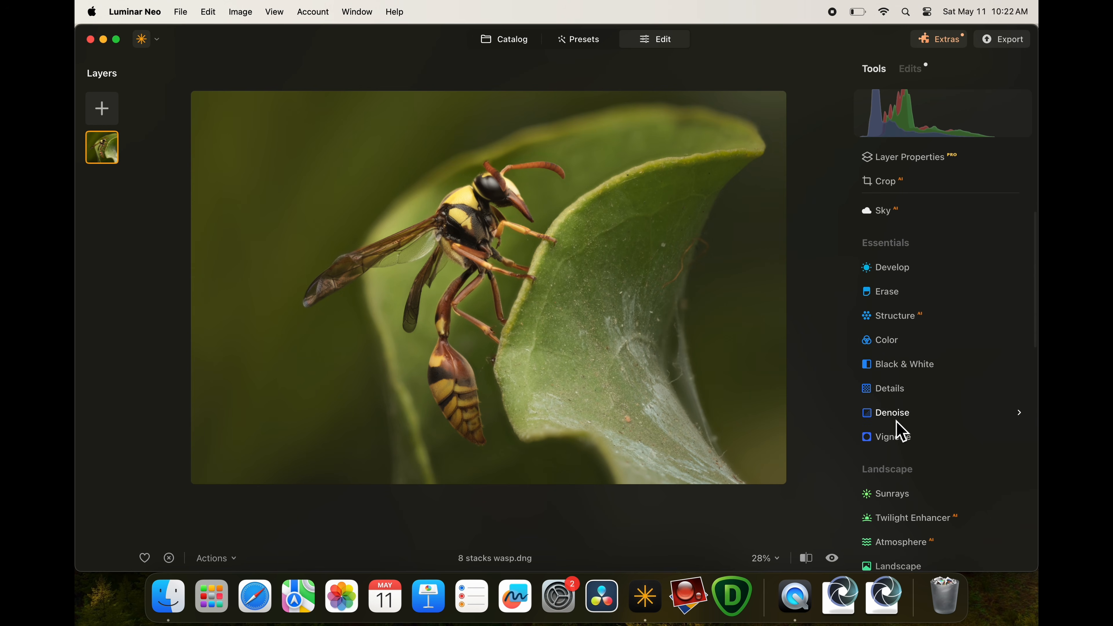
{"action": "left_click", "coordinate": [898, 392]}
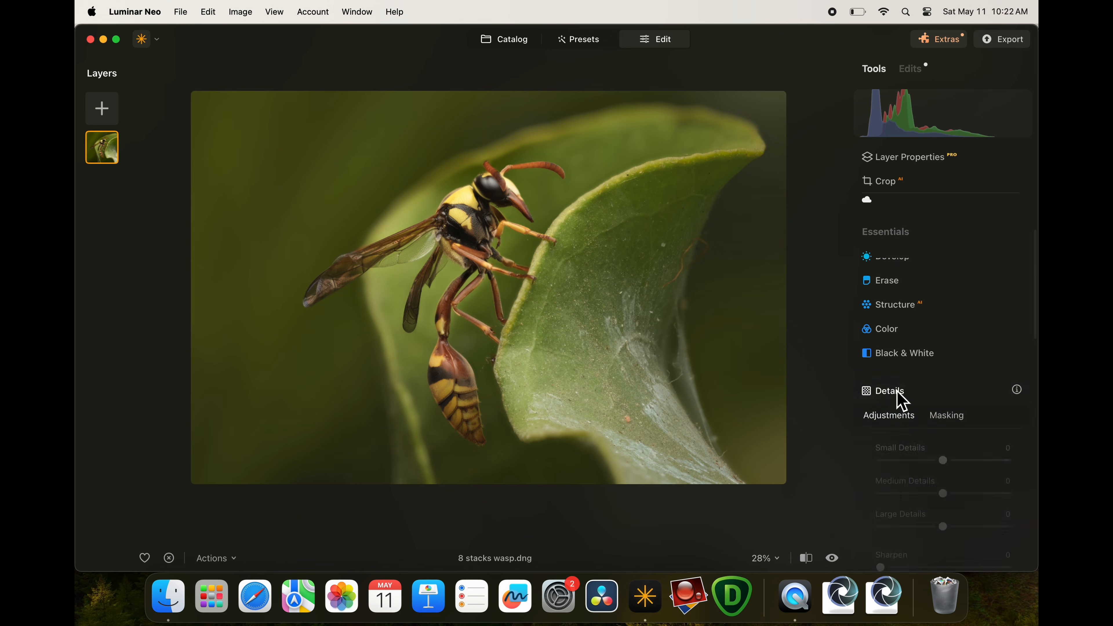
{"action": "left_click", "coordinate": [951, 355]}
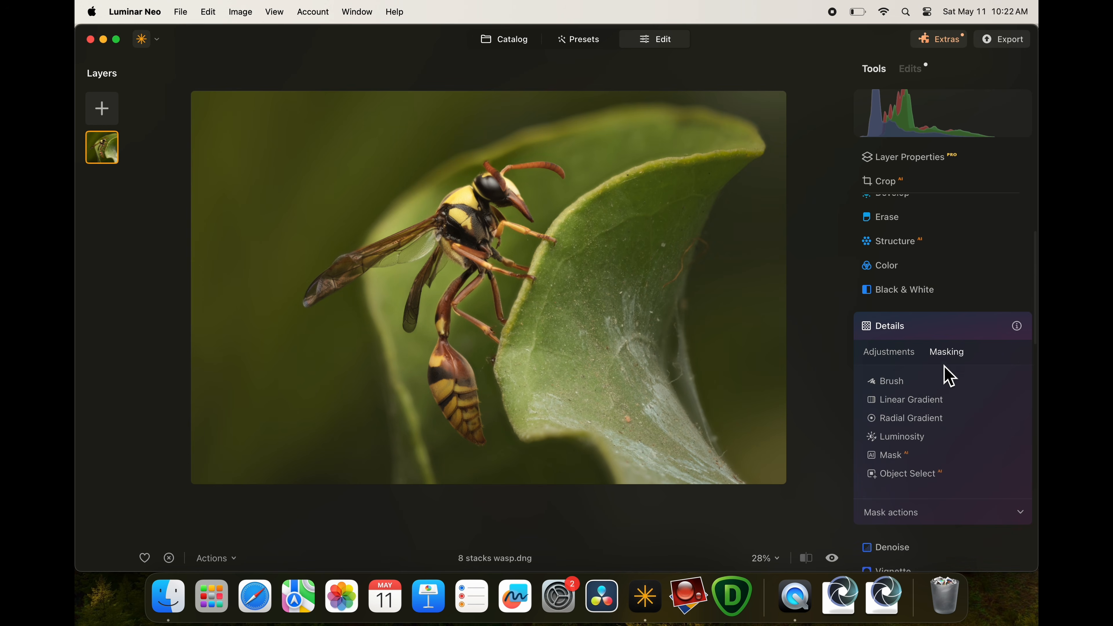
{"action": "left_click", "coordinate": [902, 385]}
{"action": "scroll", "coordinate": [454, 236], "scroll_direction": "up", "scroll_amount": 3}
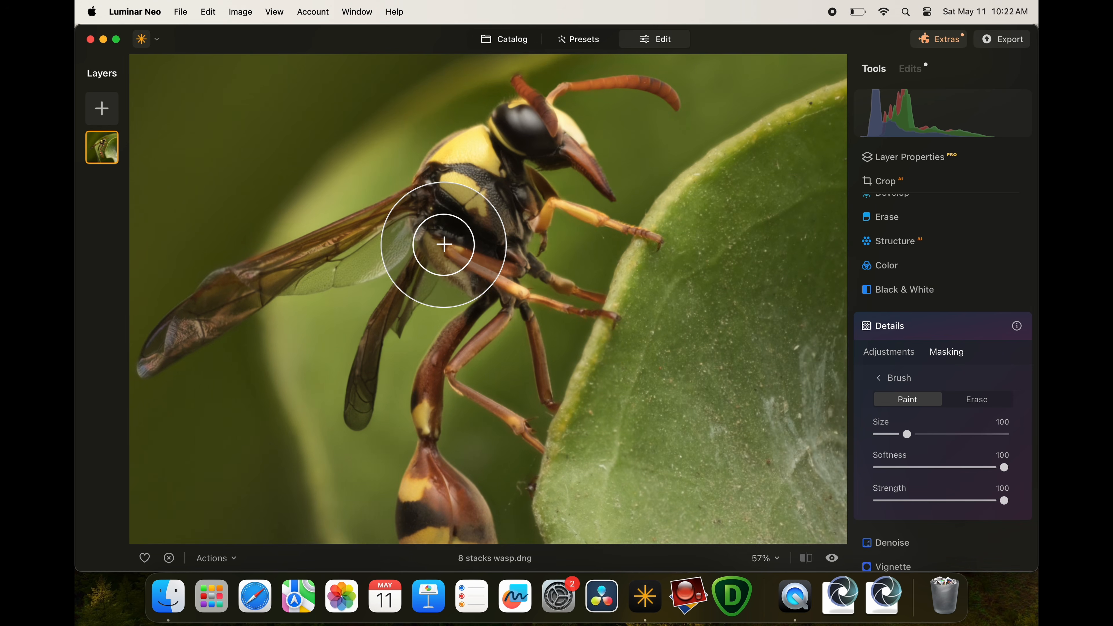
{"action": "scroll", "coordinate": [485, 234], "scroll_direction": "up", "scroll_amount": 2}
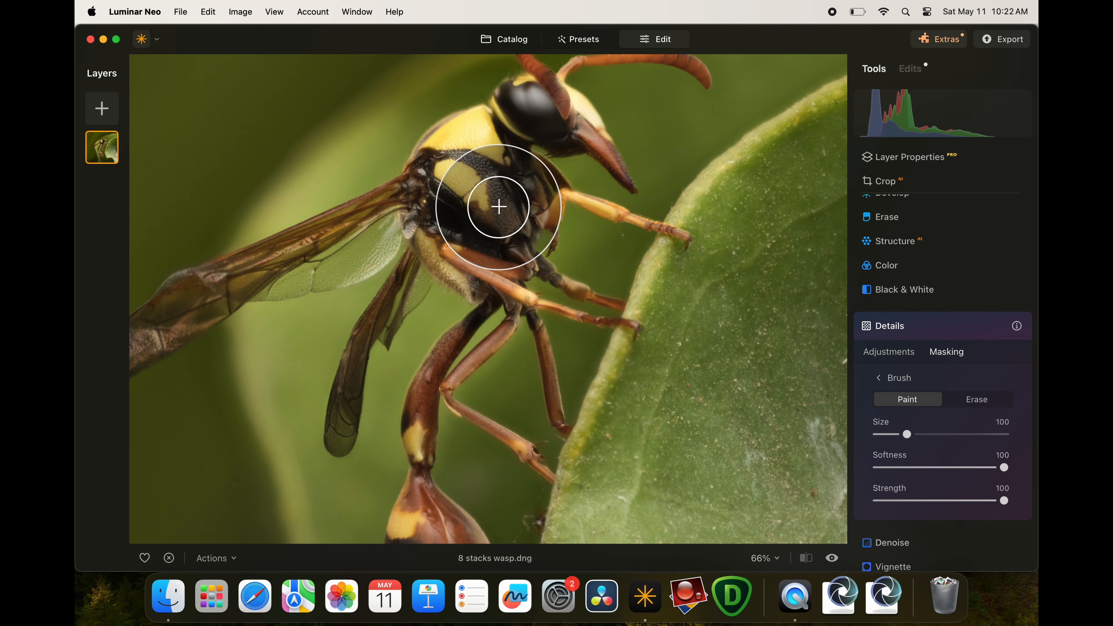
{"action": "mouse_move", "coordinate": [498, 206]}
{"action": "left_mouse_down"}
{"action": "mouse_move", "coordinate": [504, 163]}
{"action": "mouse_move", "coordinate": [555, 124]}
{"action": "mouse_move", "coordinate": [462, 174]}
{"action": "mouse_move", "coordinate": [545, 130]}
{"action": "mouse_move", "coordinate": [521, 226]}
{"action": "left_mouse_up"}
{"action": "left_click_drag", "start_coordinate": [416, 246], "coordinate": [328, 256]}
Reduce the mask brush size to 65 and paint over the wasp's wings, legs and remaining body.
{"action": "scroll", "coordinate": [298, 280], "scroll_direction": "up", "scroll_amount": 2}
{"action": "scroll", "coordinate": [263, 307], "scroll_direction": "left", "scroll_amount": 3}
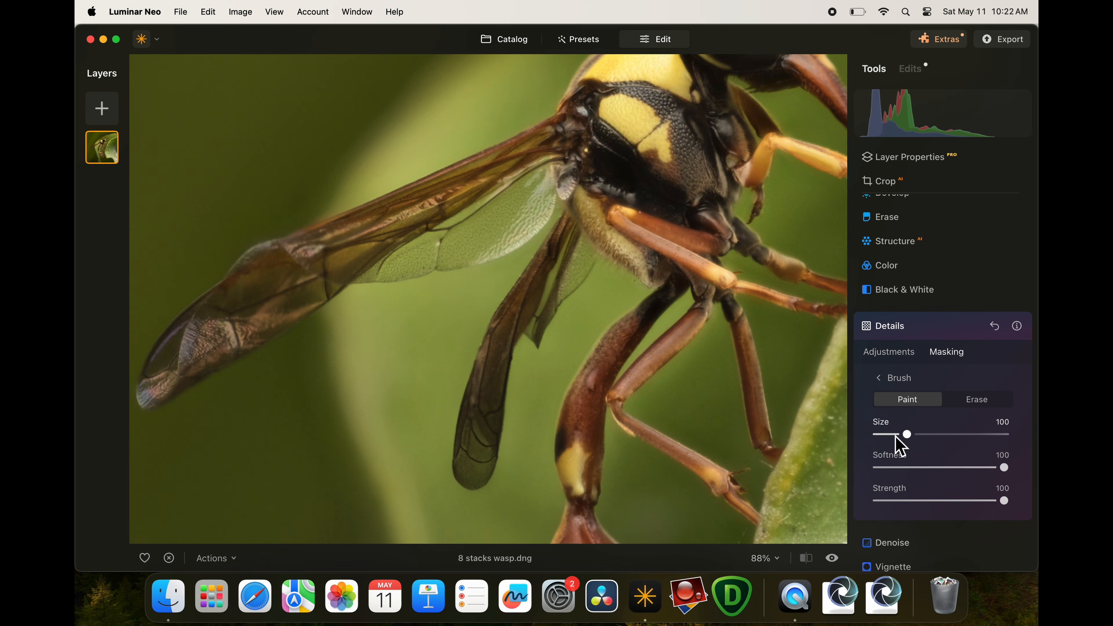
{"action": "left_click", "coordinate": [896, 434]}
{"action": "mouse_move", "coordinate": [198, 348]}
{"action": "left_mouse_down"}
{"action": "mouse_move", "coordinate": [365, 241]}
{"action": "mouse_move", "coordinate": [465, 475]}
{"action": "left_mouse_up"}
{"action": "left_click_drag", "start_coordinate": [583, 460], "coordinate": [686, 216]}
{"action": "scroll", "coordinate": [686, 216], "scroll_direction": "down", "scroll_amount": 6}
{"action": "mouse_move", "coordinate": [432, 149]}
{"action": "left_mouse_down"}
{"action": "mouse_move", "coordinate": [515, 350]}
{"action": "mouse_move", "coordinate": [487, 388]}
{"action": "mouse_move", "coordinate": [432, 206]}
{"action": "left_mouse_up"}
{"action": "scroll", "coordinate": [534, 142], "scroll_direction": "down", "scroll_amount": 5}
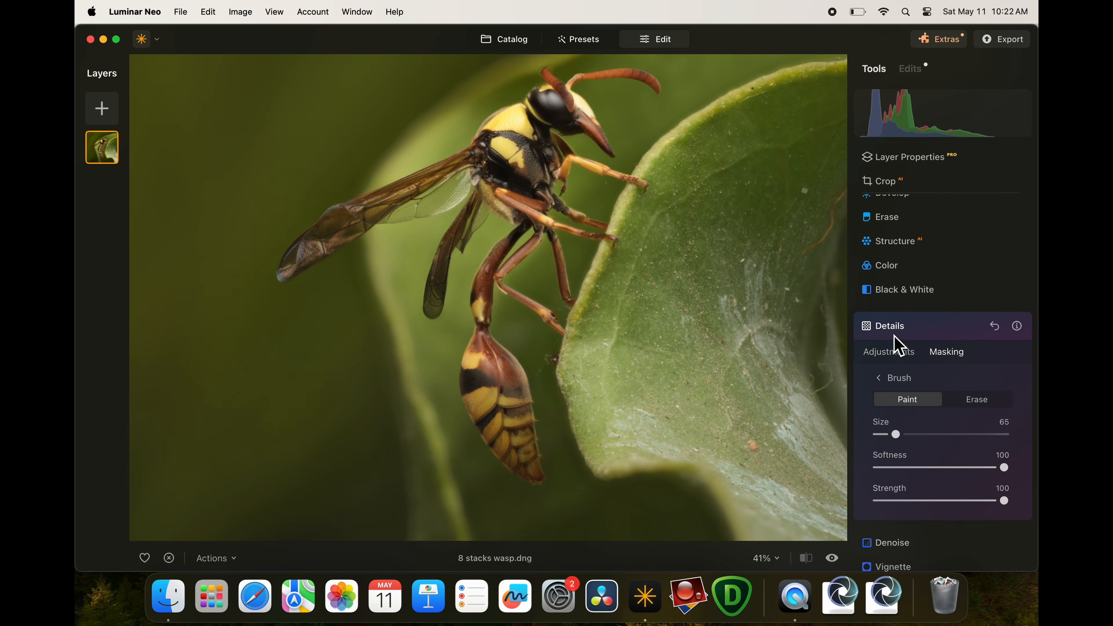
Set Sharpen to 45 in the masked Details adjustments, judging the effect on the wasp's thorax up close.
{"action": "left_click", "coordinate": [898, 360]}
{"action": "scroll", "coordinate": [542, 129], "scroll_direction": "up", "scroll_amount": 10}
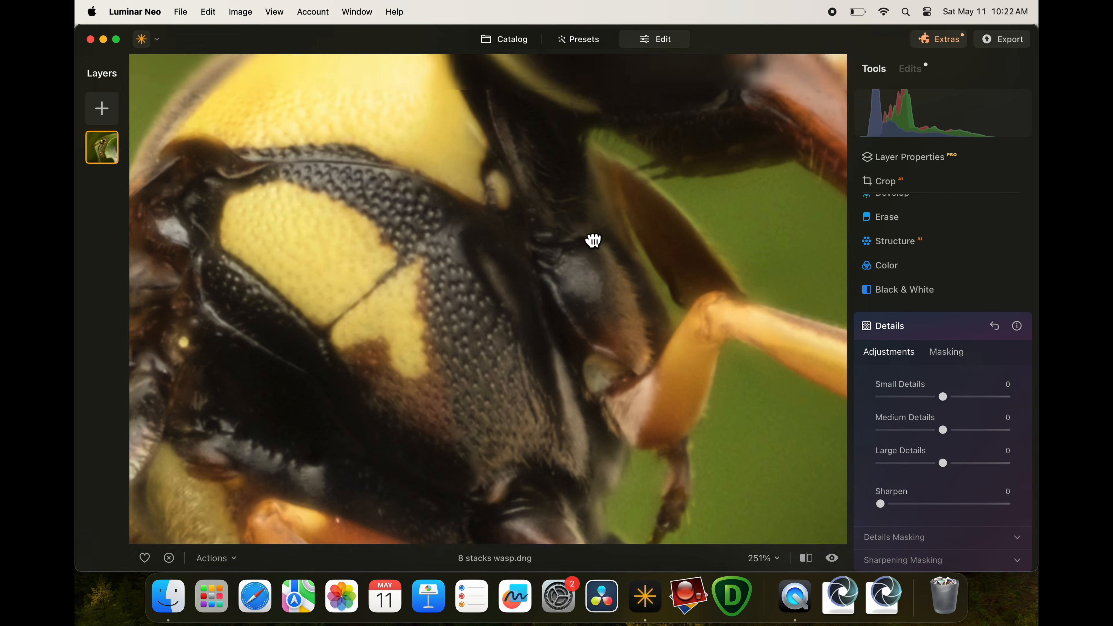
{"action": "left_click_drag", "start_coordinate": [593, 240], "coordinate": [704, 152]}
{"action": "scroll", "coordinate": [636, 249], "scroll_direction": "up", "scroll_amount": 3}
{"action": "scroll", "coordinate": [599, 272], "scroll_direction": "down", "scroll_amount": 2}
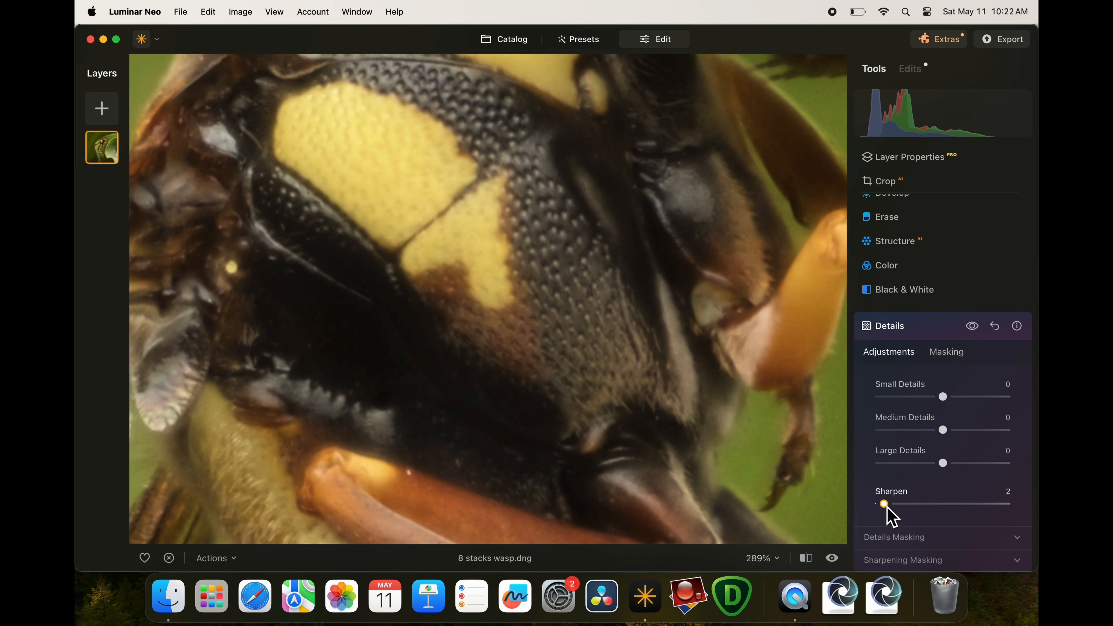
{"action": "left_click_drag", "start_coordinate": [886, 503], "coordinate": [937, 504]}
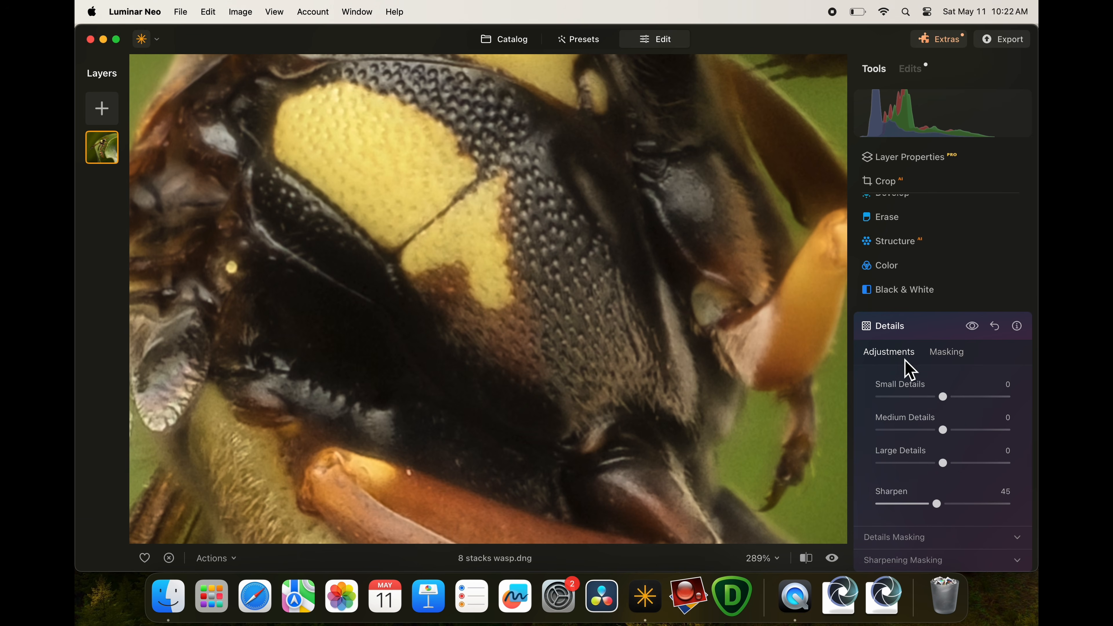
Compare the wasp's thorax with and without the Details sharpening, and close the tool.
{"action": "left_click", "coordinate": [976, 331]}
{"action": "left_click", "coordinate": [976, 332]}
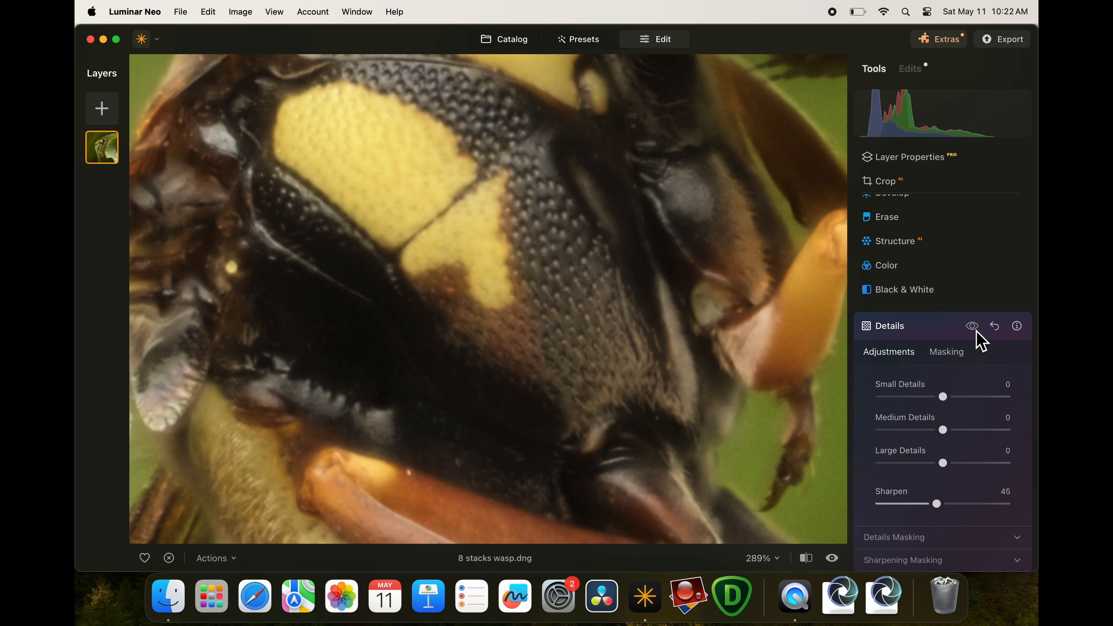
{"action": "left_click", "coordinate": [976, 332]}
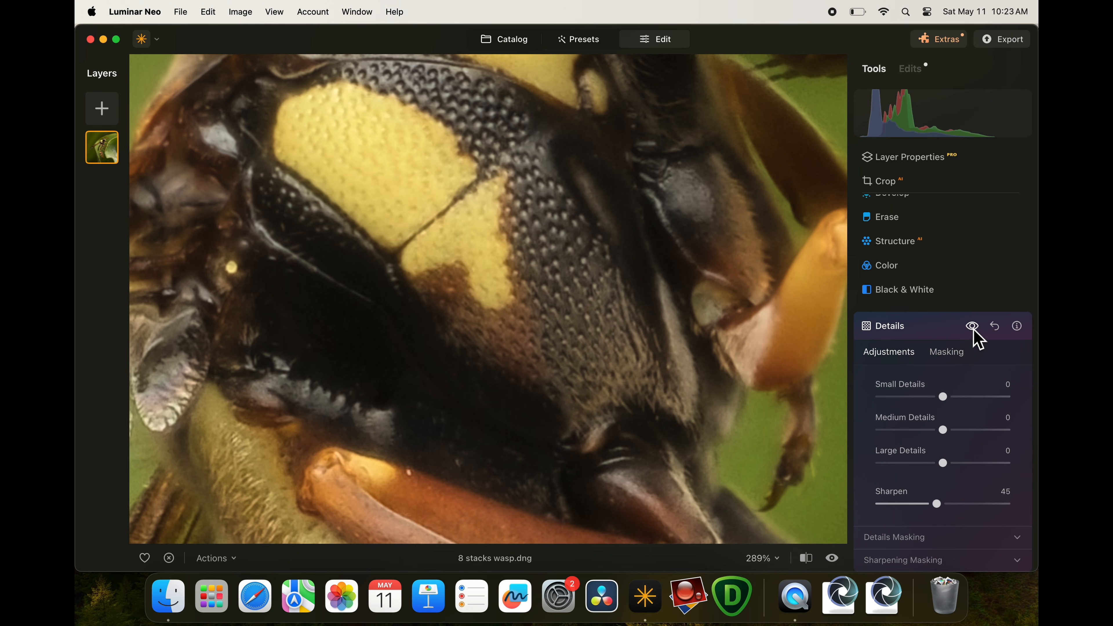
{"action": "left_click", "coordinate": [904, 329]}
Open Color, set Remove Color Cast to 18, and inspect the wasp's thorax and the whole image.
{"action": "left_click", "coordinate": [906, 279]}
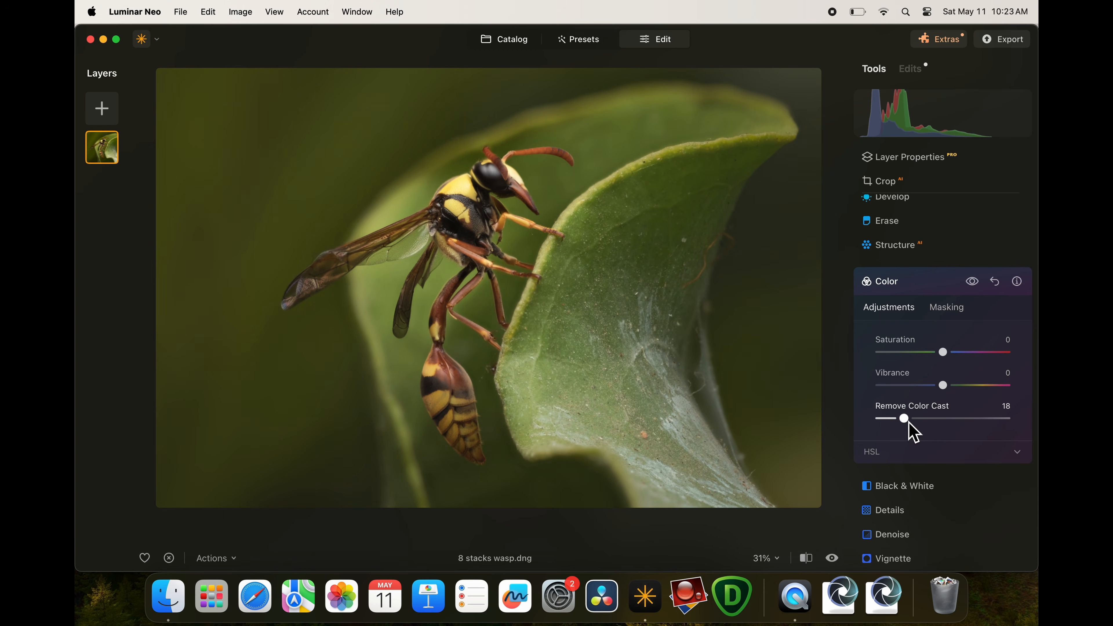
{"action": "scroll", "coordinate": [415, 206], "scroll_direction": "up", "scroll_amount": 10}
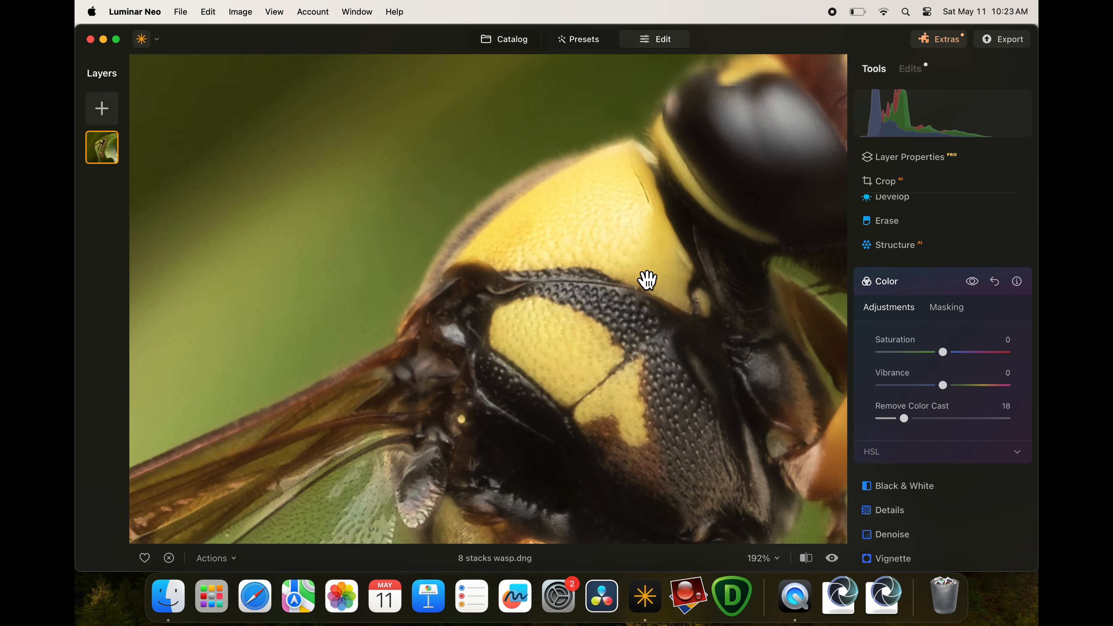
{"action": "scroll", "coordinate": [648, 280], "scroll_direction": "up", "scroll_amount": 3}
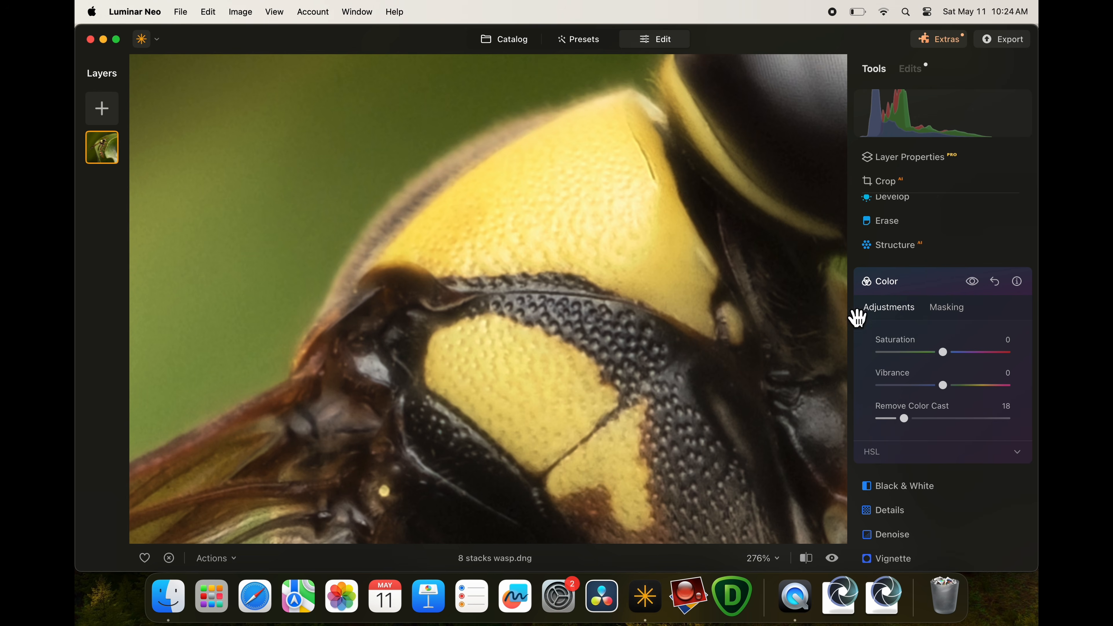
{"action": "scroll", "coordinate": [786, 333], "scroll_direction": "down", "scroll_amount": 10}
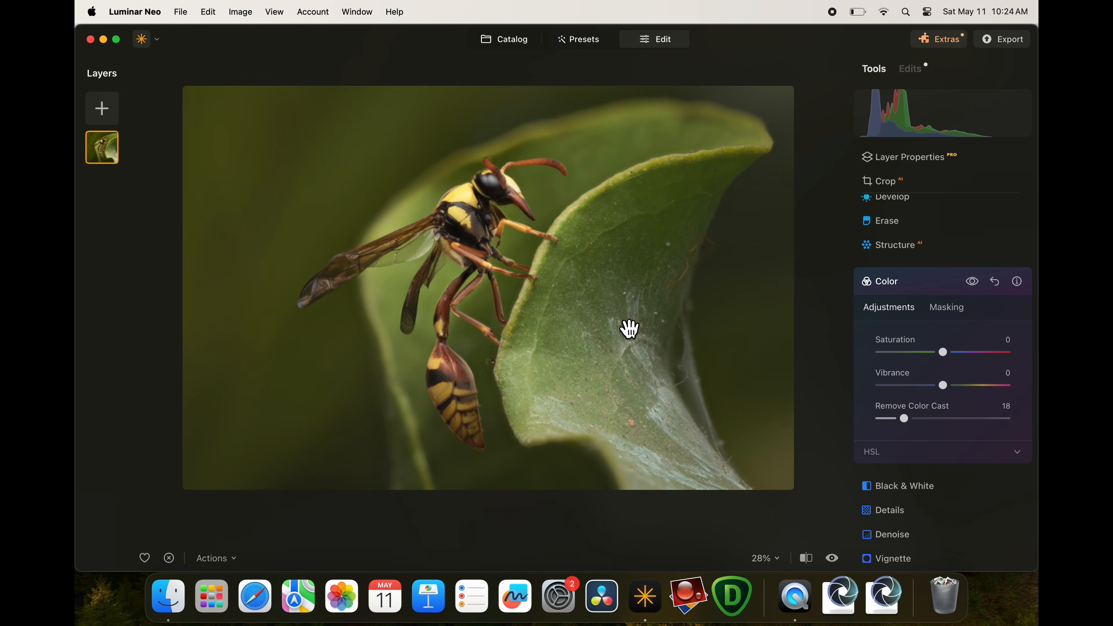
Export 8 stacks wasp to the 3 EDITED folder as an Adobe RGB JPEG at original size and quality 90, and close the editor.
{"action": "right_click", "coordinate": [692, 285]}
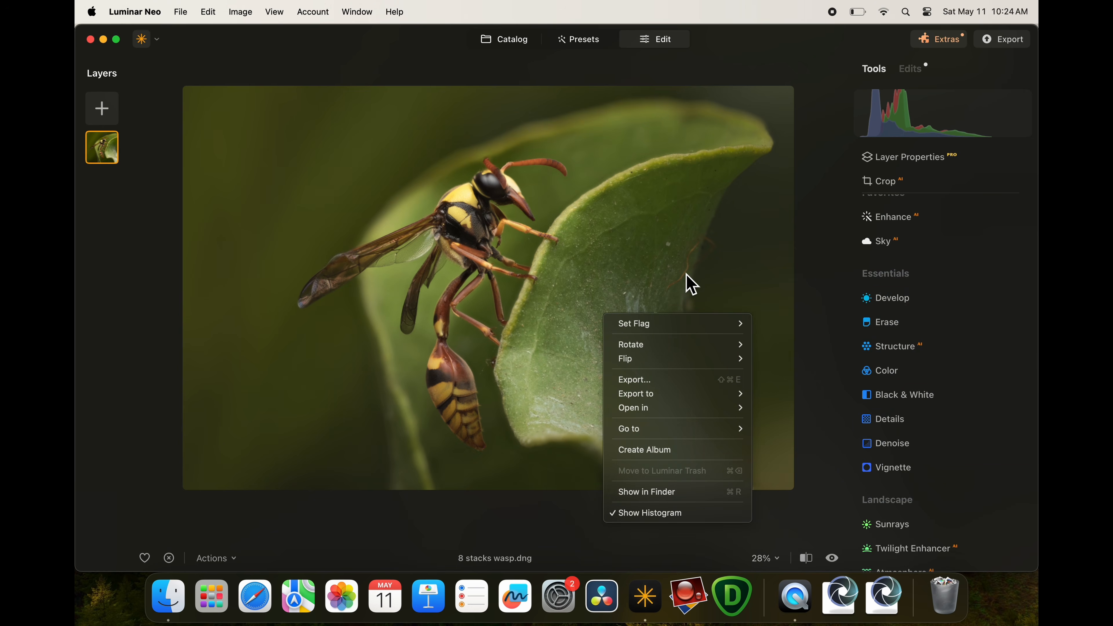
{"action": "left_click", "coordinate": [657, 381]}
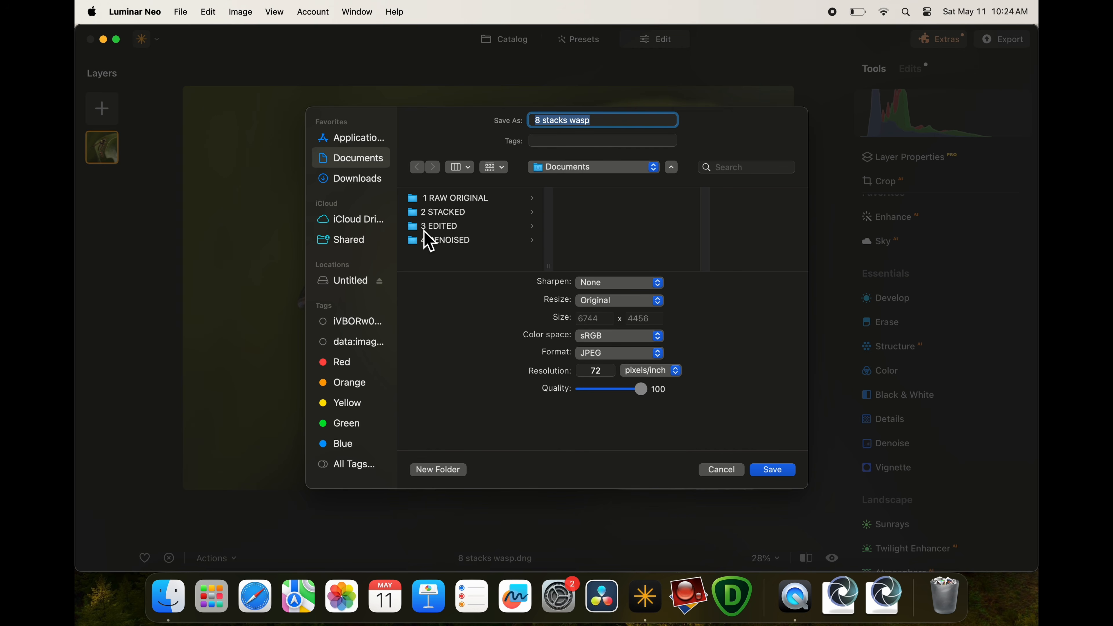
{"action": "left_click", "coordinate": [448, 228]}
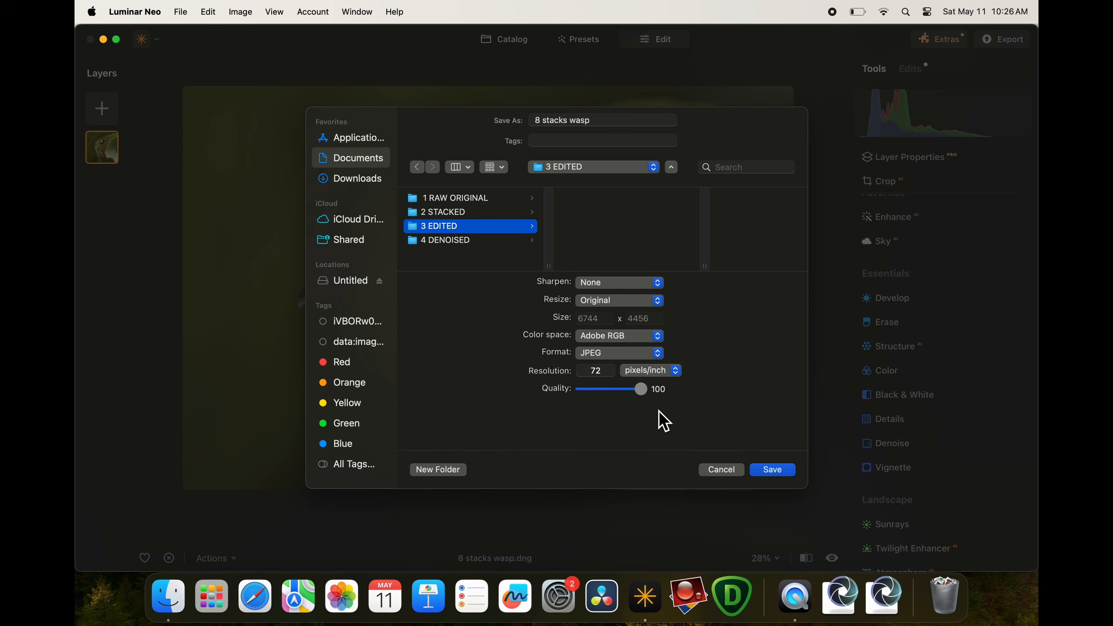
{"action": "left_click_drag", "start_coordinate": [648, 396], "coordinate": [646, 394]}
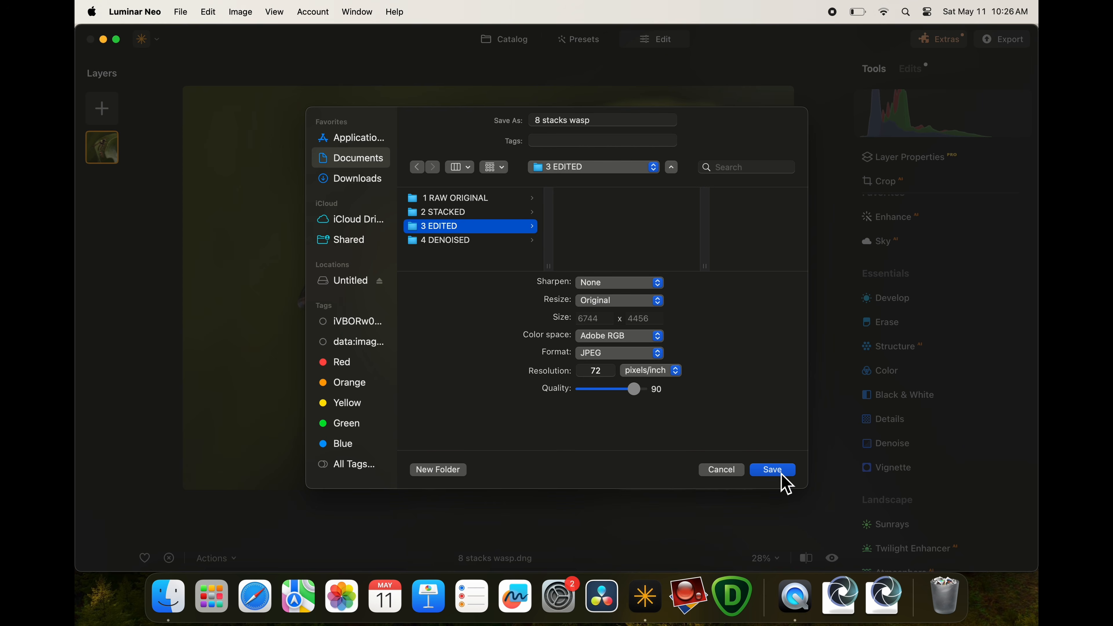
{"action": "left_click", "coordinate": [774, 471]}
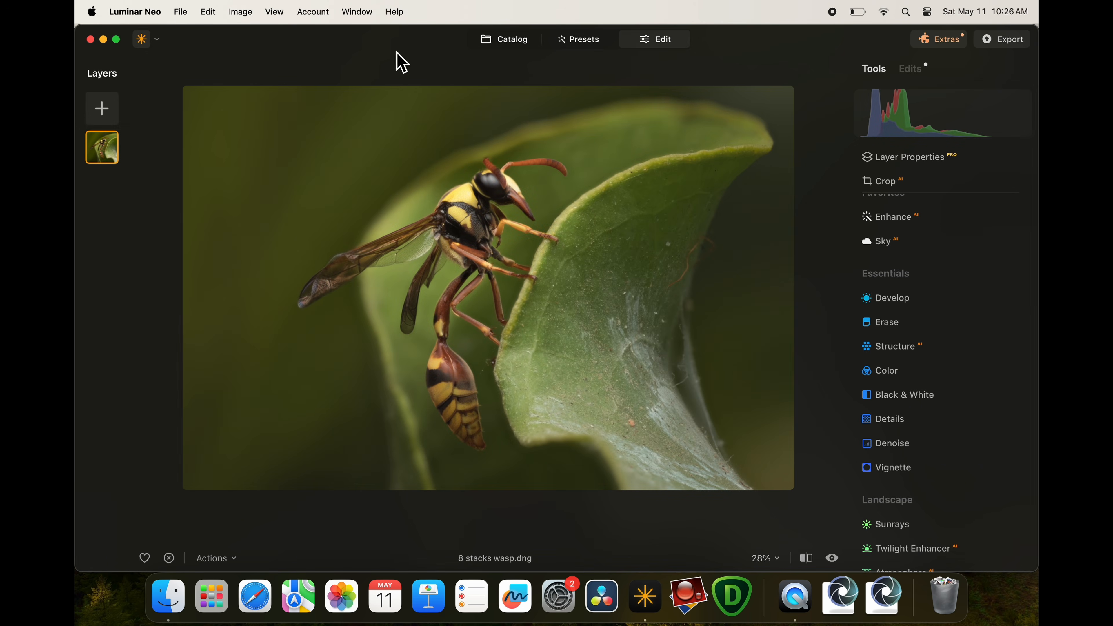
{"action": "left_click", "coordinate": [91, 39]}
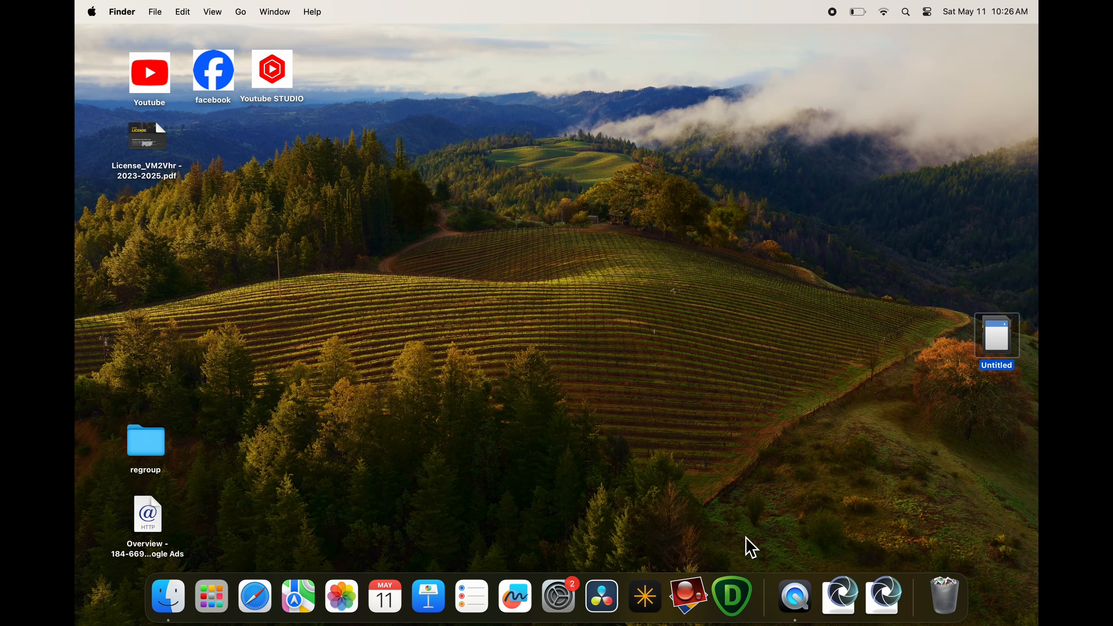
Switch to Topaz DeNoise AI and load 8 stacks wasp.jpeg from the 3 EDITED folder in Documents.
{"action": "left_click", "coordinate": [750, 603]}
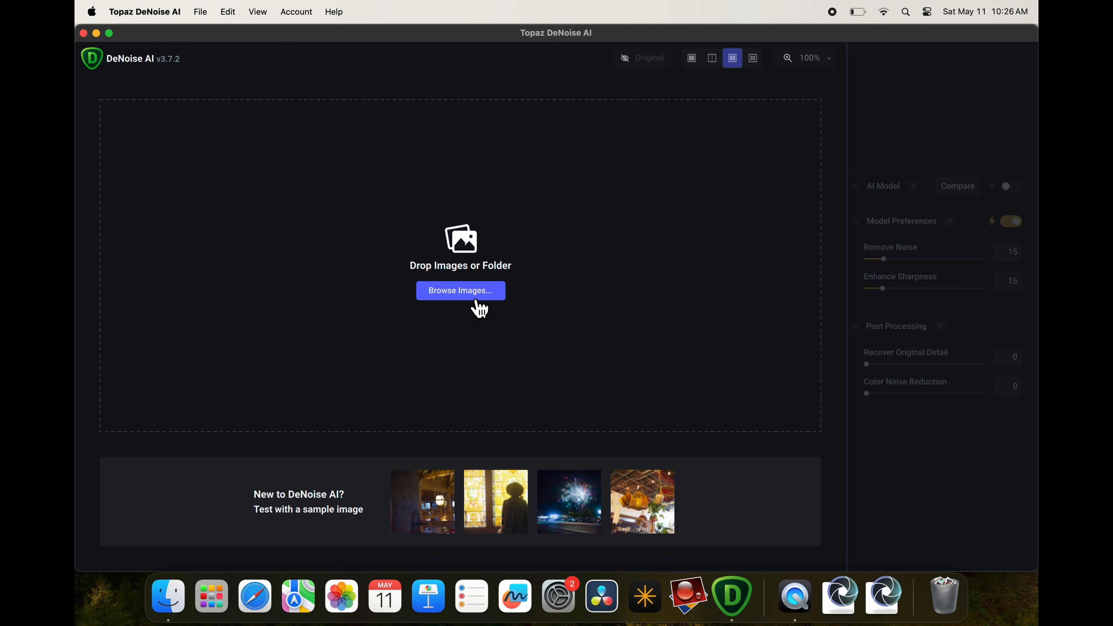
{"action": "left_click", "coordinate": [460, 294]}
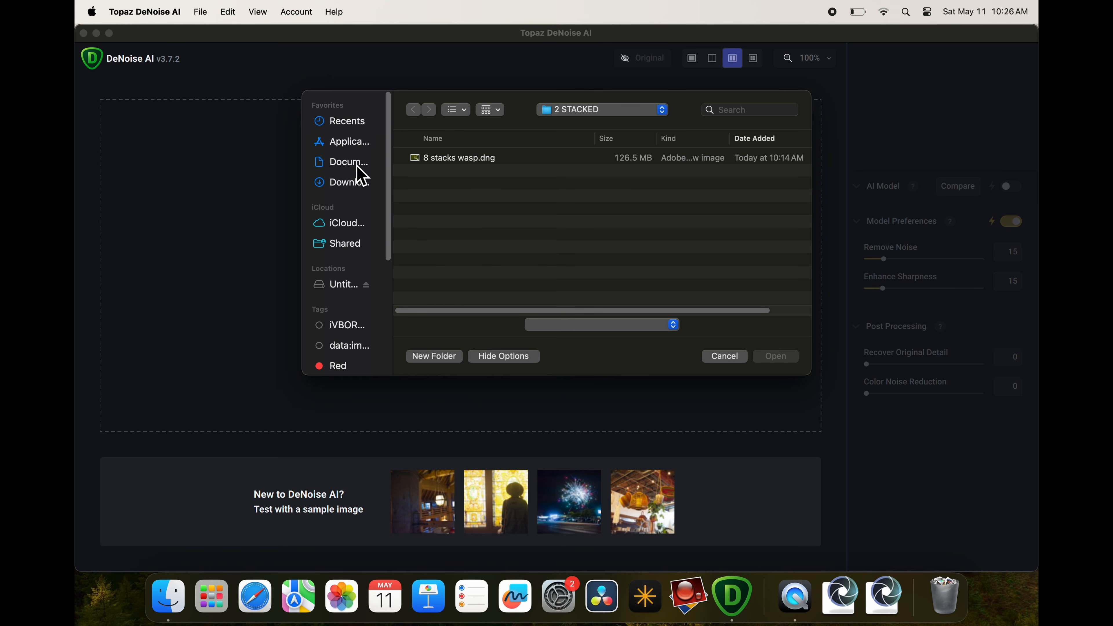
{"action": "left_click", "coordinate": [362, 177]}
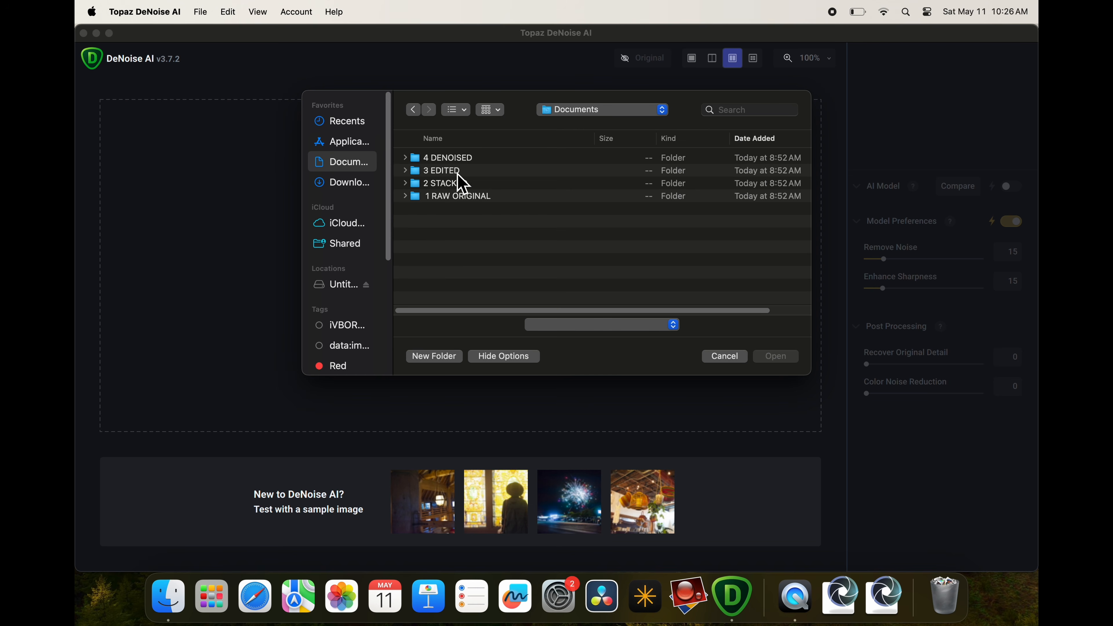
{"action": "left_click", "coordinate": [440, 176]}
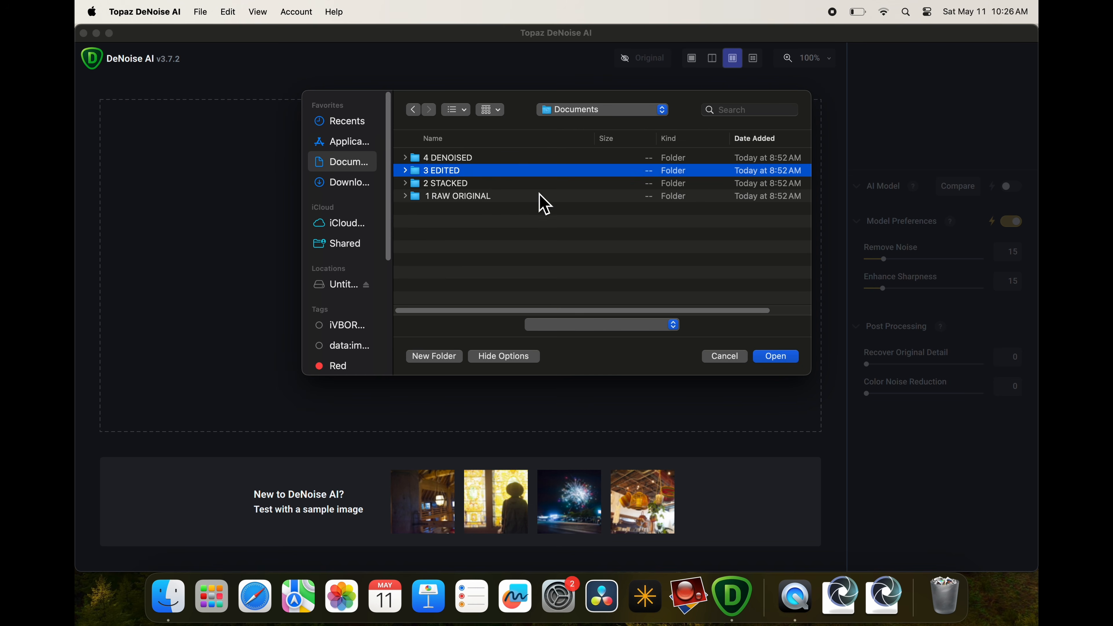
{"action": "left_click", "coordinate": [784, 362]}
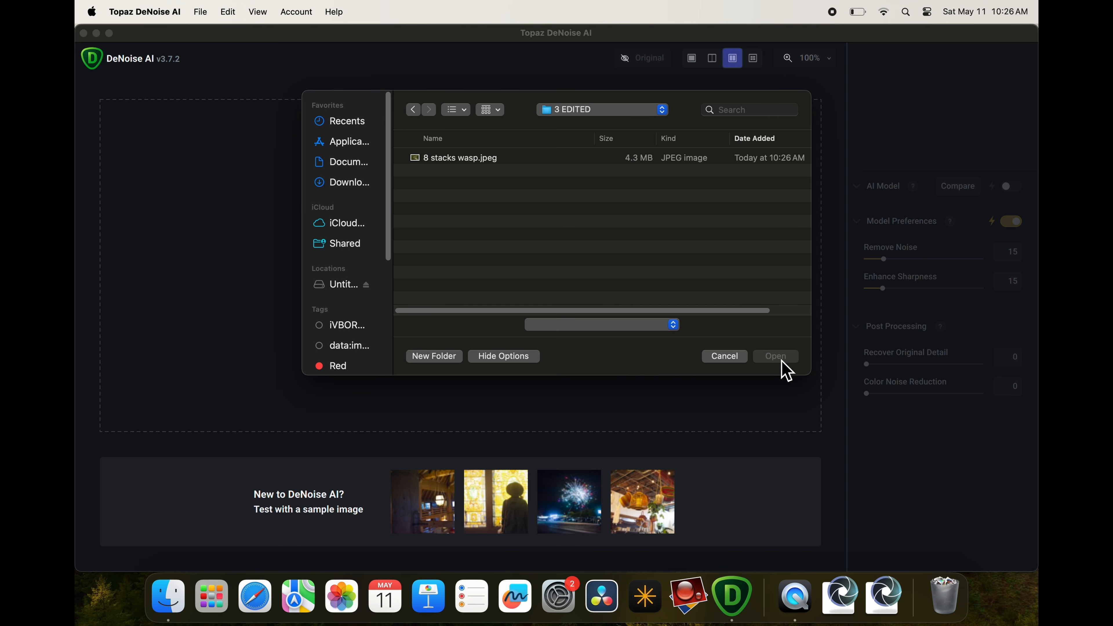
{"action": "left_click", "coordinate": [454, 170]}
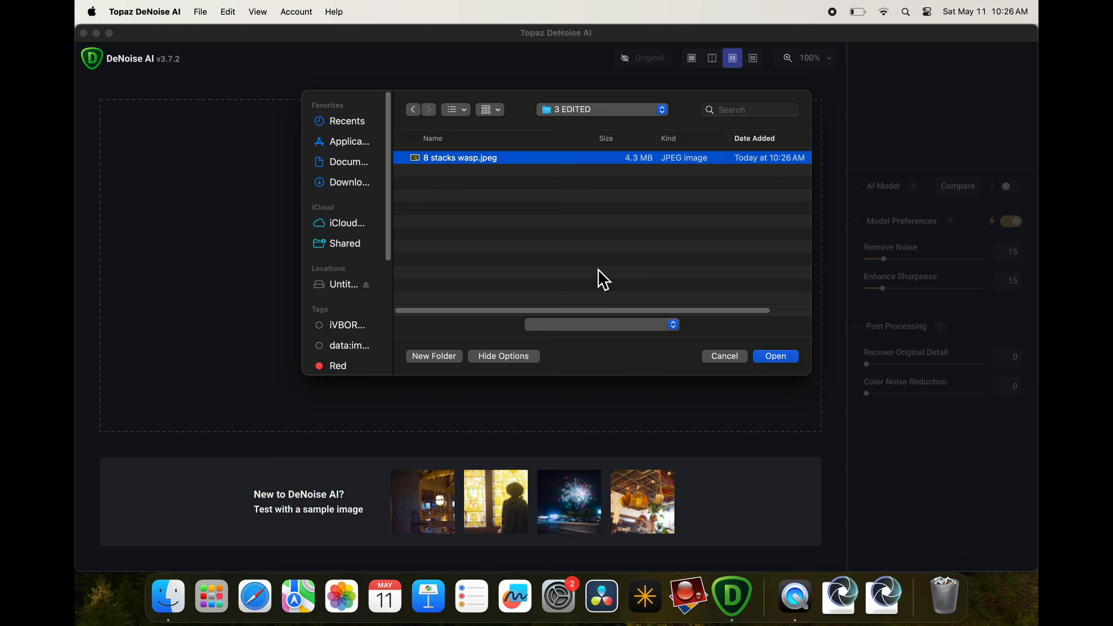
{"action": "left_click", "coordinate": [786, 361]}
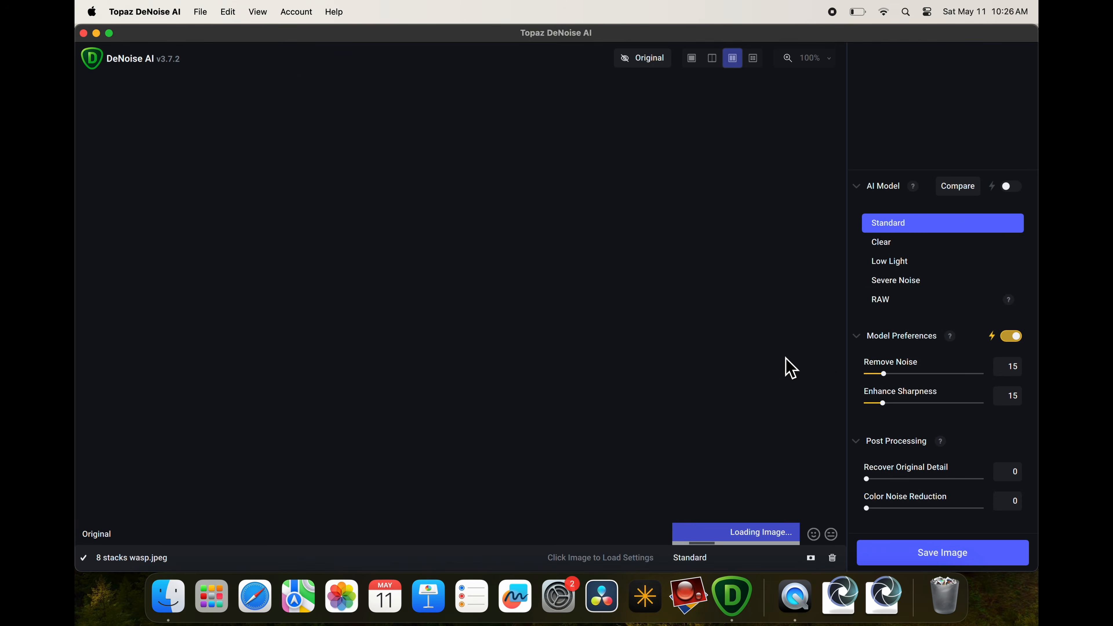
Compare the original and the Standard model's denoised preview around the wasp's legs and the green background.
{"action": "scroll", "coordinate": [500, 231], "scroll_direction": "down", "scroll_amount": 5}
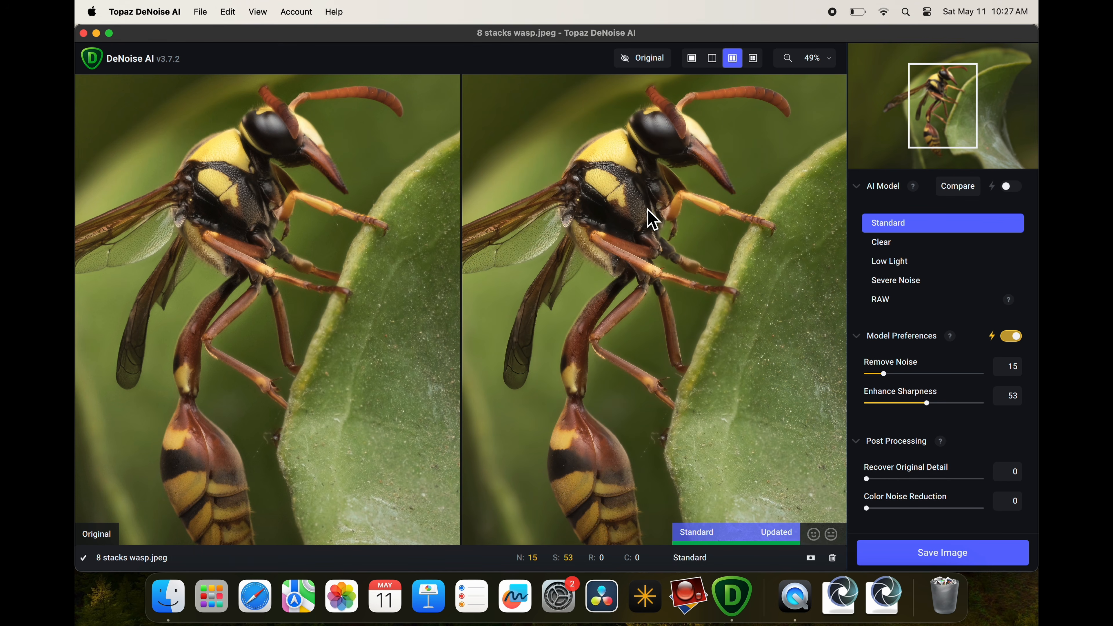
{"action": "scroll", "coordinate": [710, 212], "scroll_direction": "up", "scroll_amount": 1}
{"action": "scroll", "coordinate": [710, 212], "scroll_direction": "up", "scroll_amount": 8}
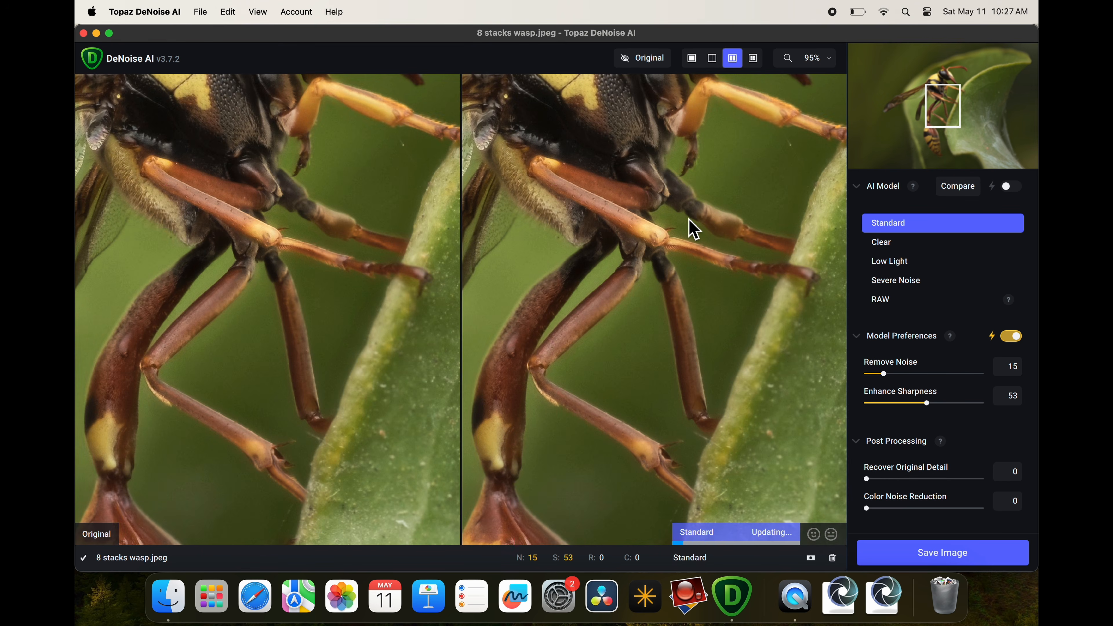
{"action": "scroll", "coordinate": [695, 248], "scroll_direction": "up", "scroll_amount": 6}
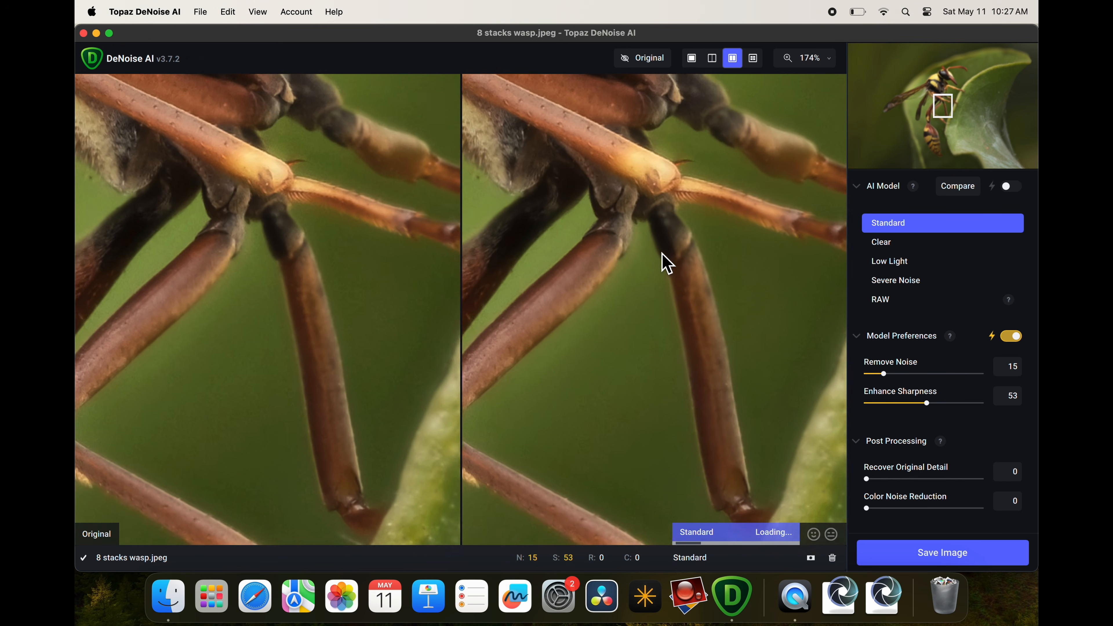
{"action": "scroll", "coordinate": [670, 269], "scroll_direction": "up", "scroll_amount": 5}
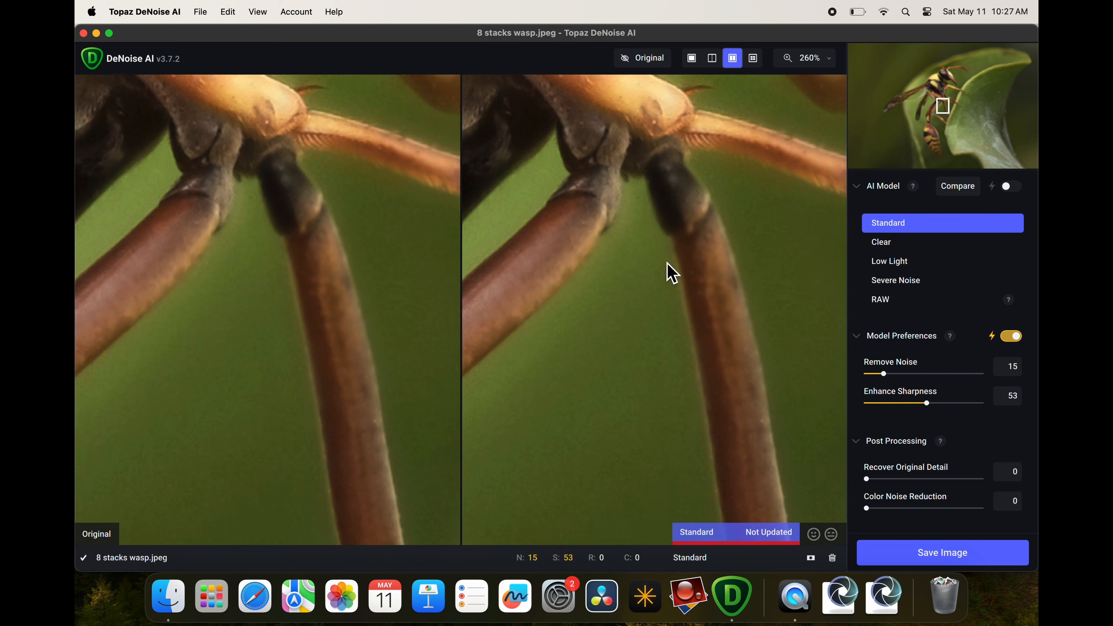
{"action": "scroll", "coordinate": [666, 283], "scroll_direction": "up", "scroll_amount": 2}
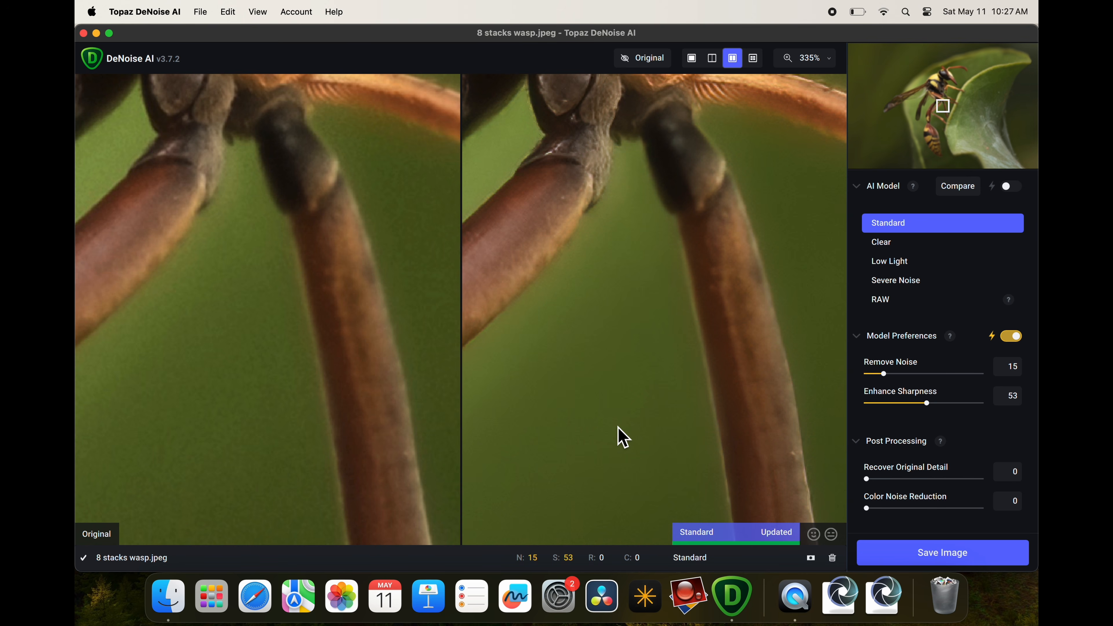
Compare the original and the Standard denoised preview from the wasp's leg close-up out to the whole image.
{"action": "scroll", "coordinate": [633, 385], "scroll_direction": "down", "scroll_amount": 2}
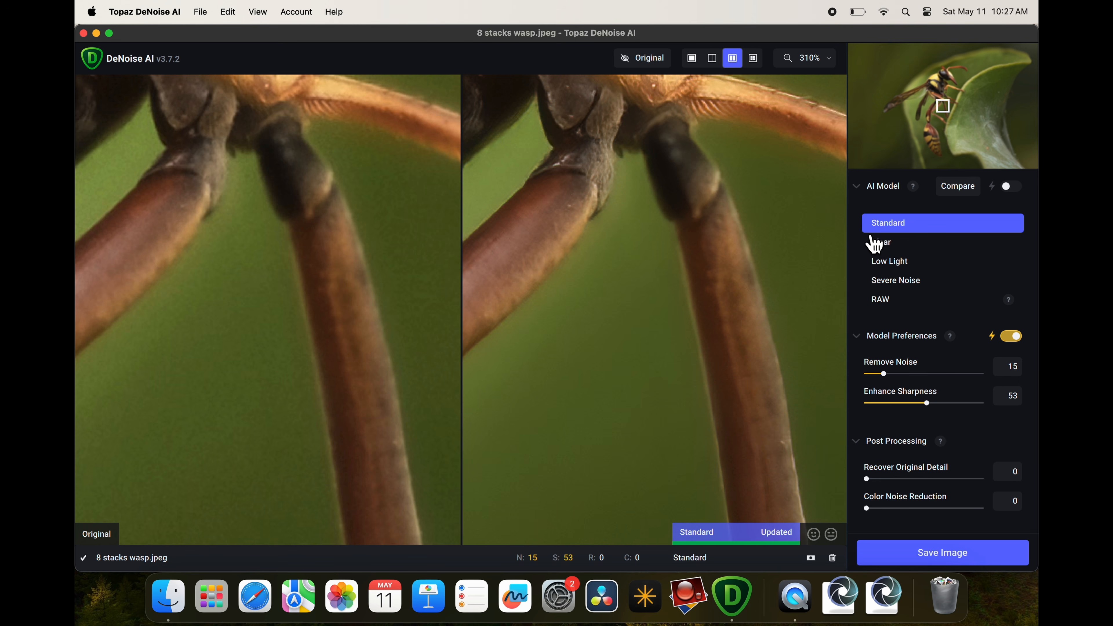
{"action": "scroll", "coordinate": [714, 254], "scroll_direction": "down", "scroll_amount": 5}
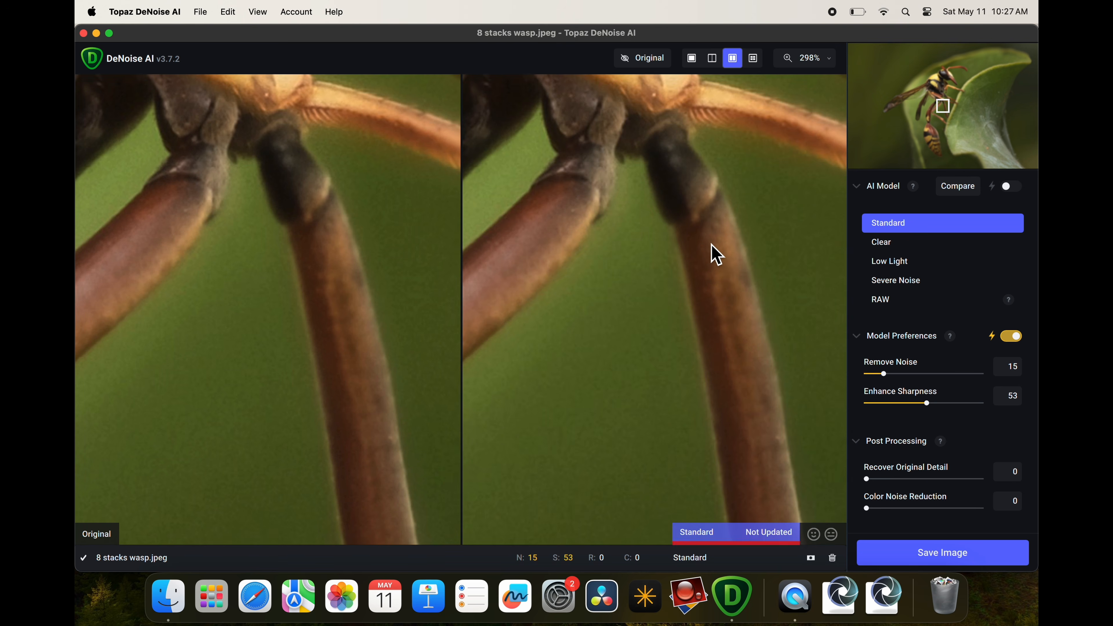
{"action": "scroll", "coordinate": [721, 279], "scroll_direction": "down", "scroll_amount": 4}
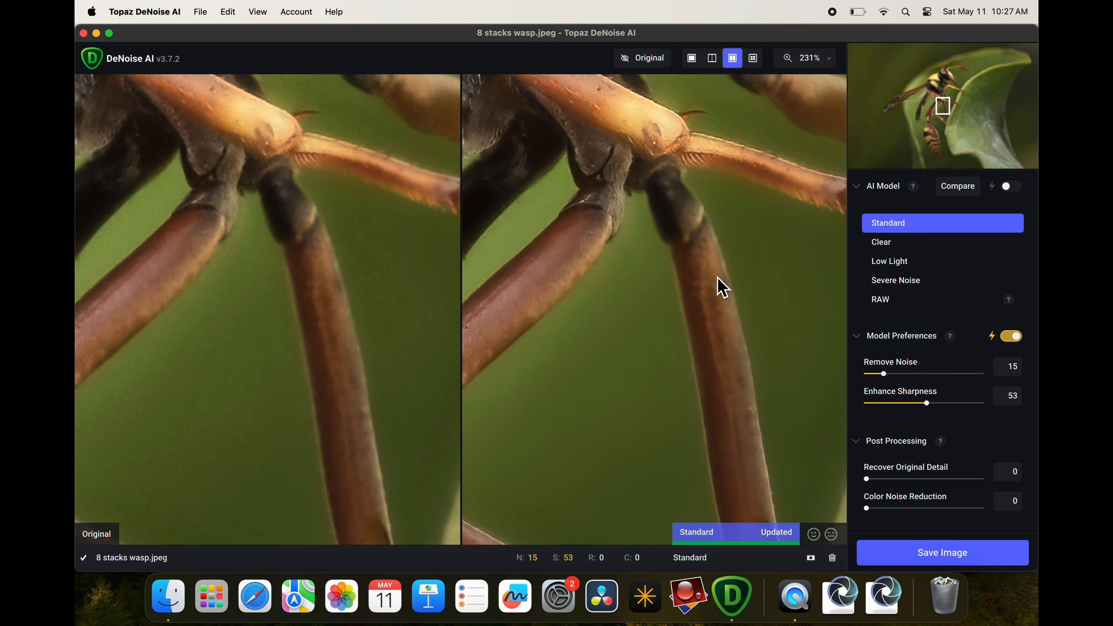
{"action": "scroll", "coordinate": [686, 281], "scroll_direction": "down", "scroll_amount": 5}
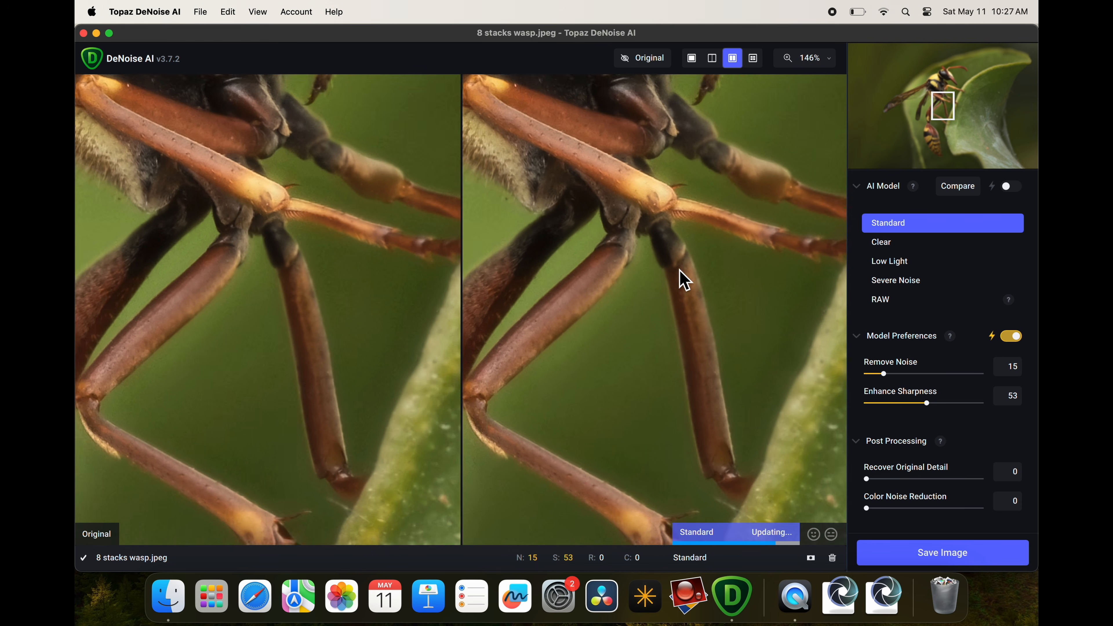
{"action": "scroll", "coordinate": [684, 280], "scroll_direction": "down", "scroll_amount": 5}
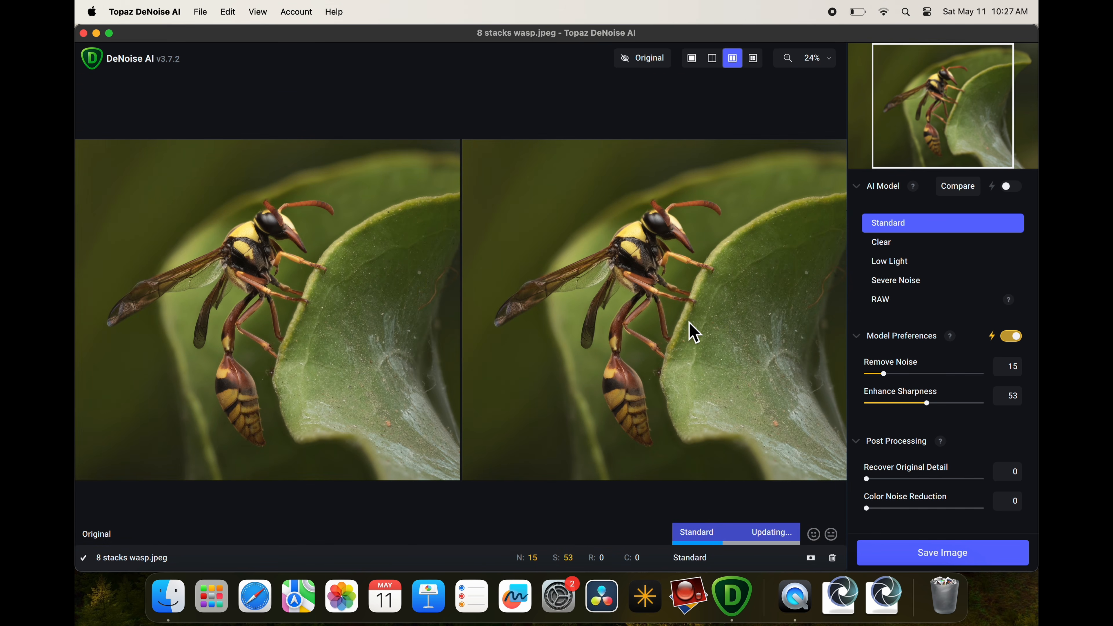
Save the denoised image to the 4 DENOISED folder in Documents, without preserving input settings, as a quality 100 JPEG with the source color profile.
{"action": "left_click", "coordinate": [937, 559]}
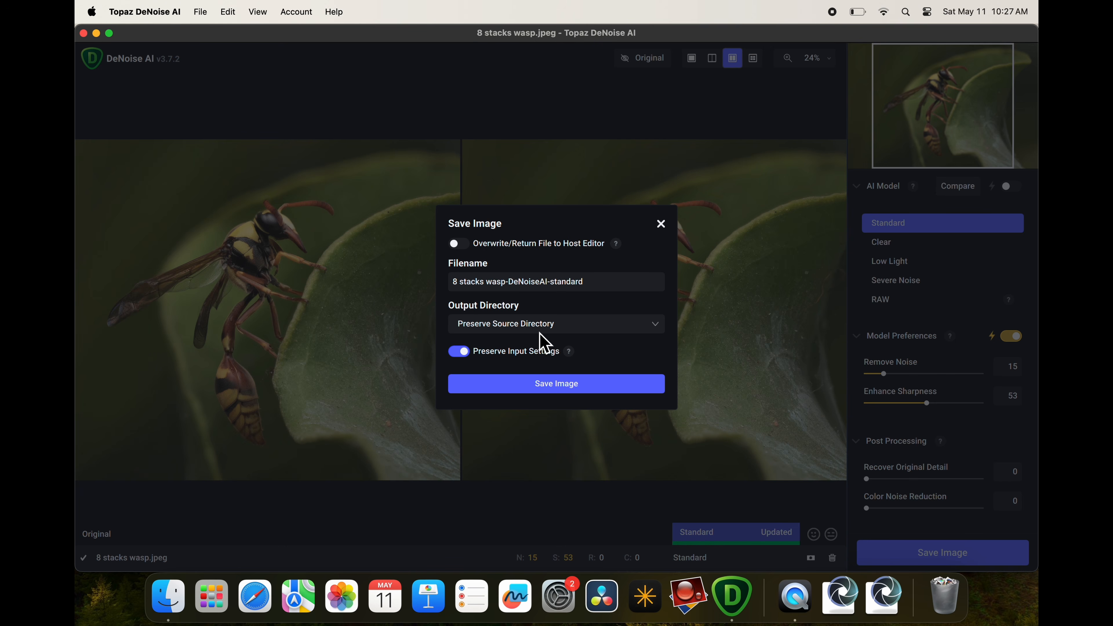
{"action": "left_click", "coordinate": [663, 329]}
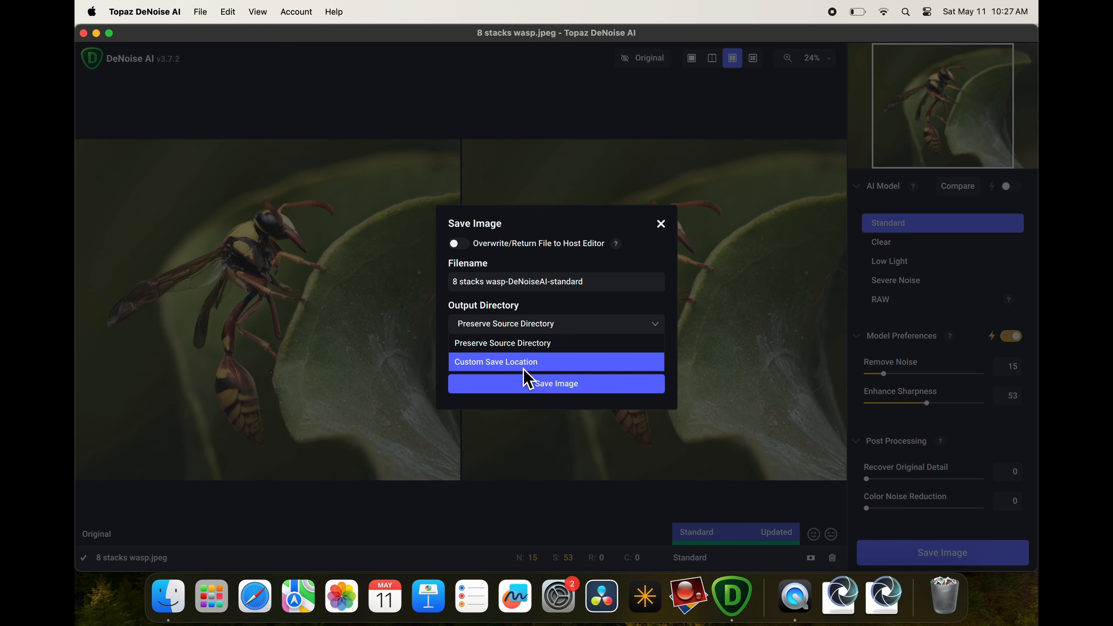
{"action": "left_click", "coordinate": [539, 368]}
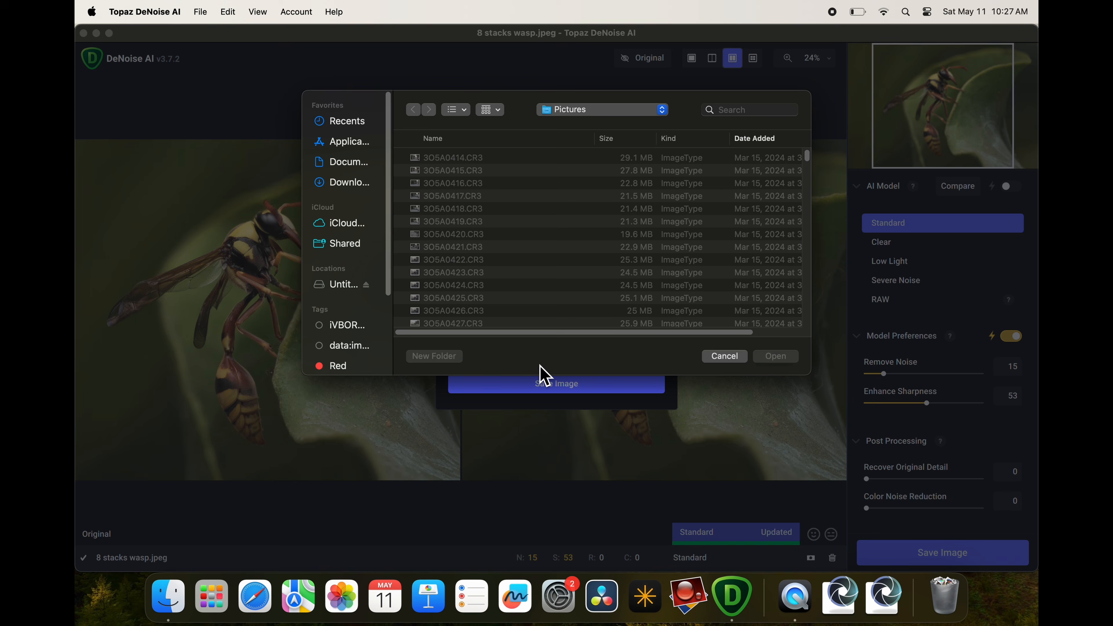
{"action": "left_click", "coordinate": [354, 166]}
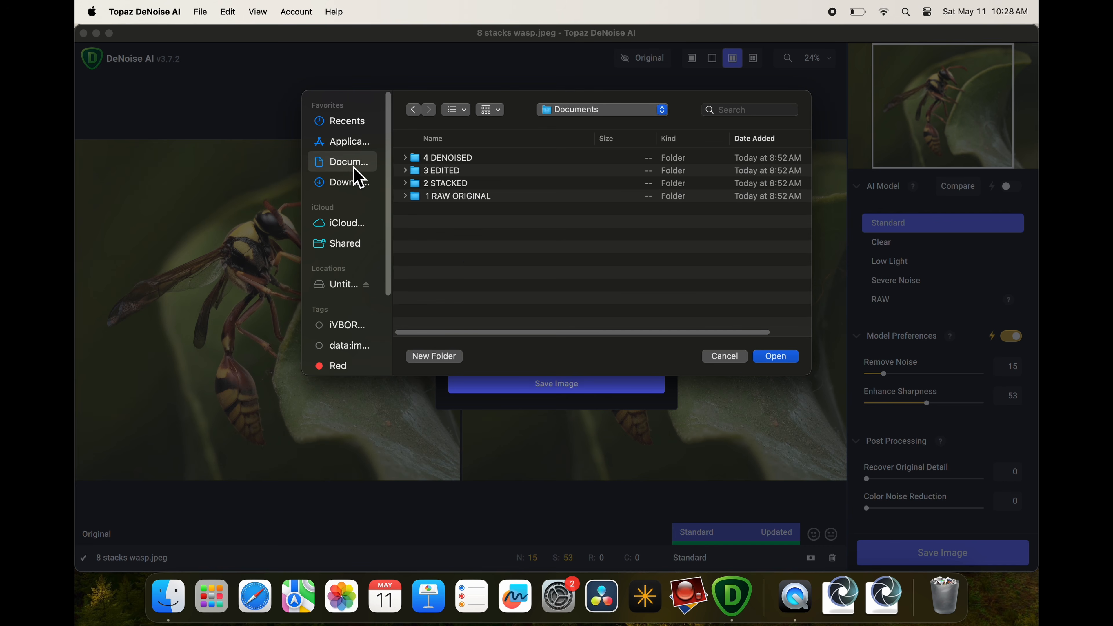
{"action": "left_click", "coordinate": [461, 162]}
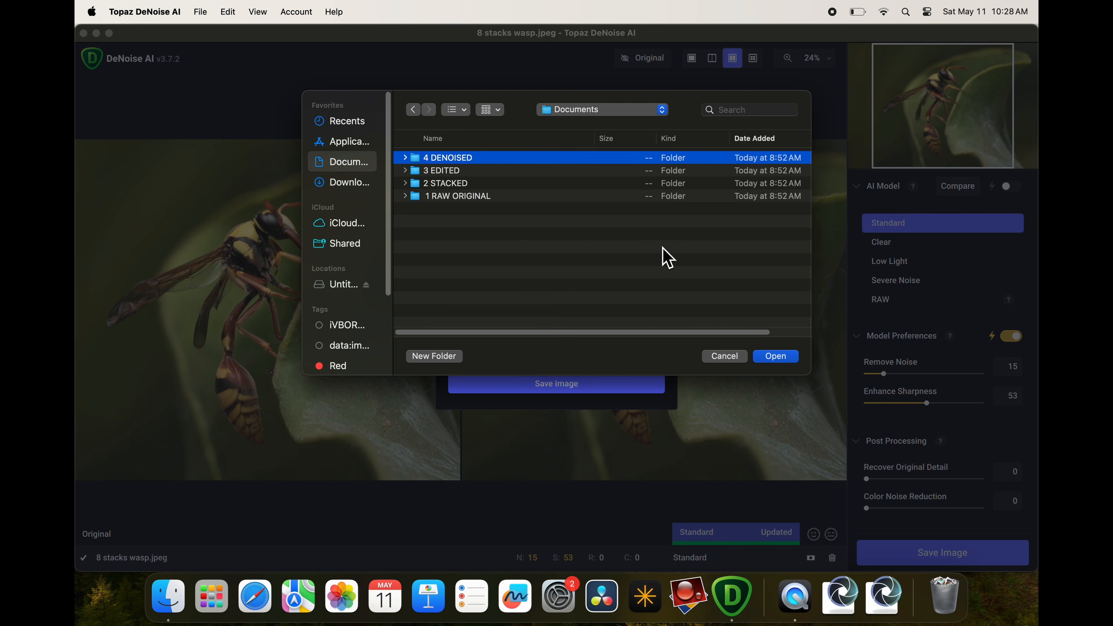
{"action": "left_click", "coordinate": [780, 362]}
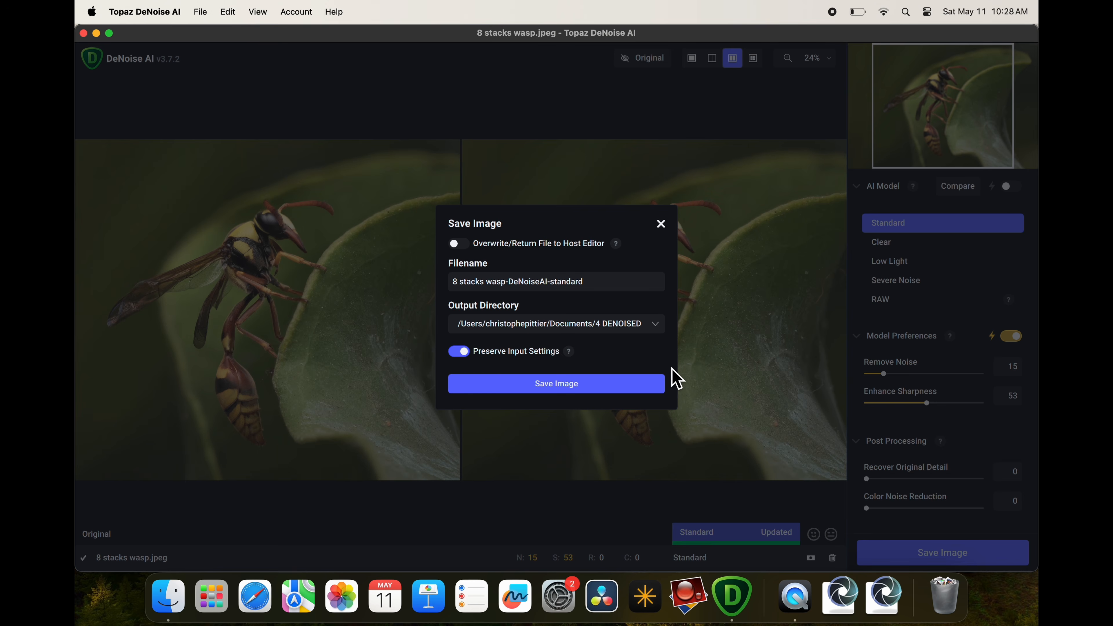
{"action": "left_click", "coordinate": [459, 351]}
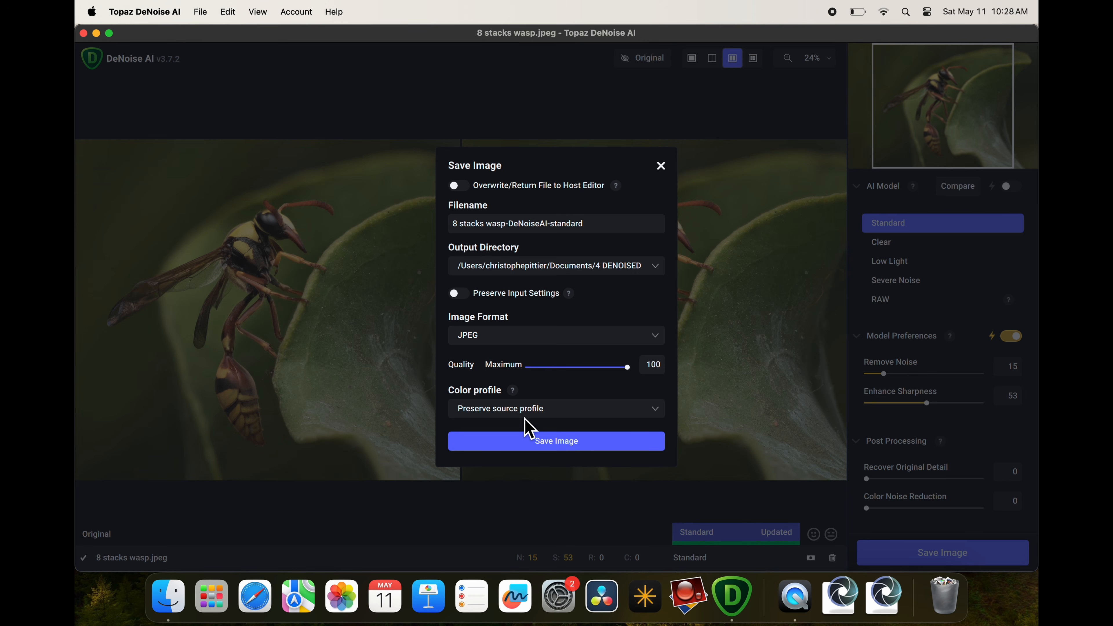
{"action": "left_click", "coordinate": [581, 449]}
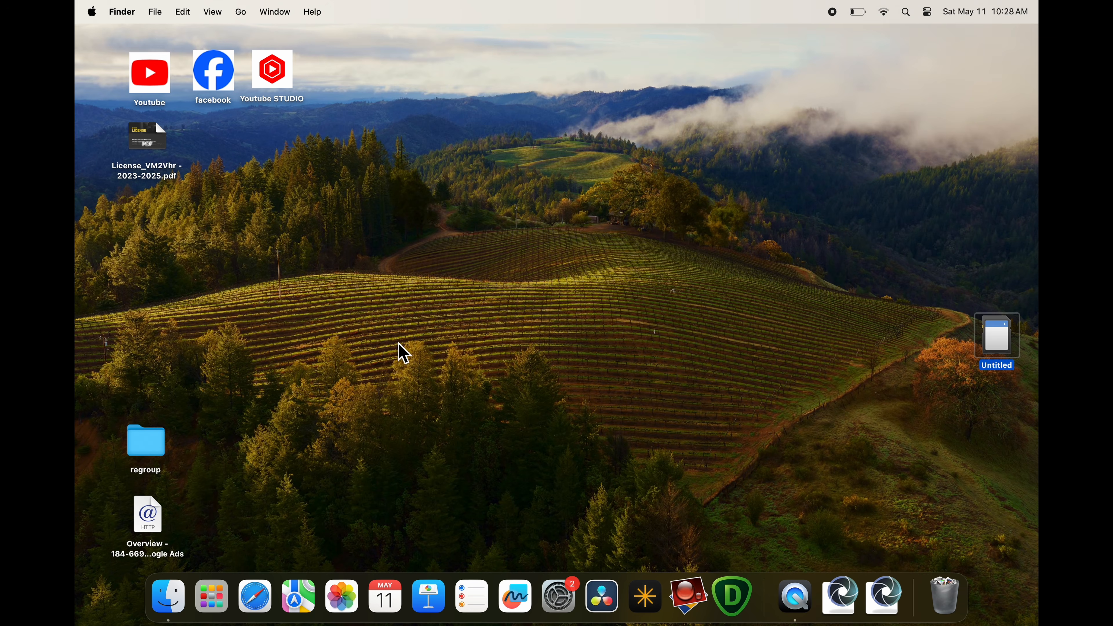
Switch to Finder, open the denoised wasp JPEG from the 4 DENOISED folder in Documents, and inspect the wasp from head to abdomen.
{"action": "double_click", "coordinate": [998, 353]}
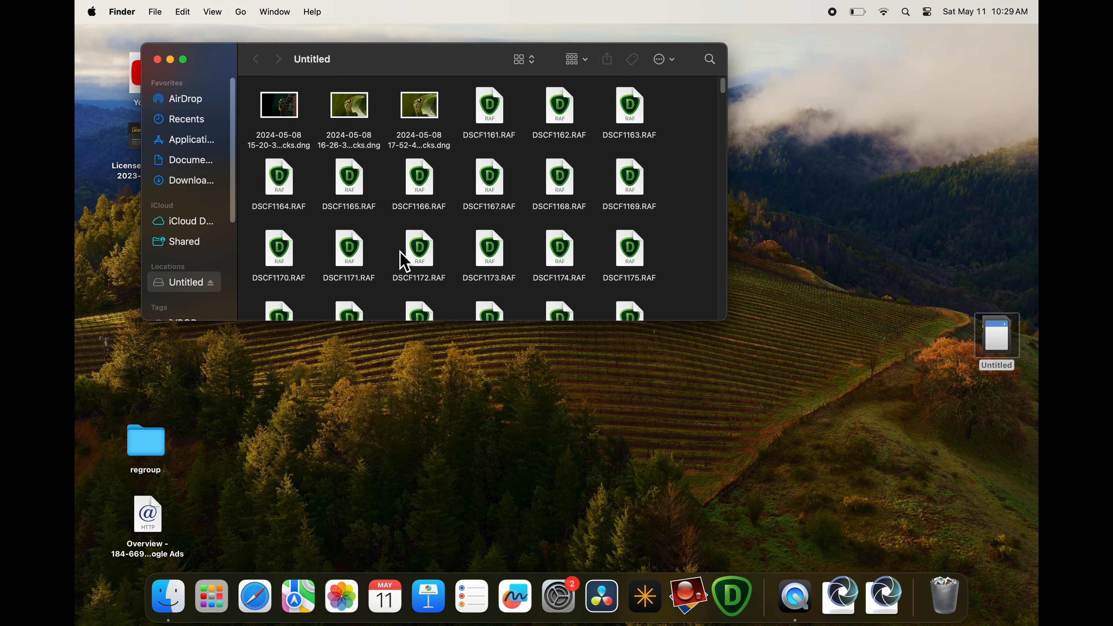
{"action": "left_click", "coordinate": [193, 163]}
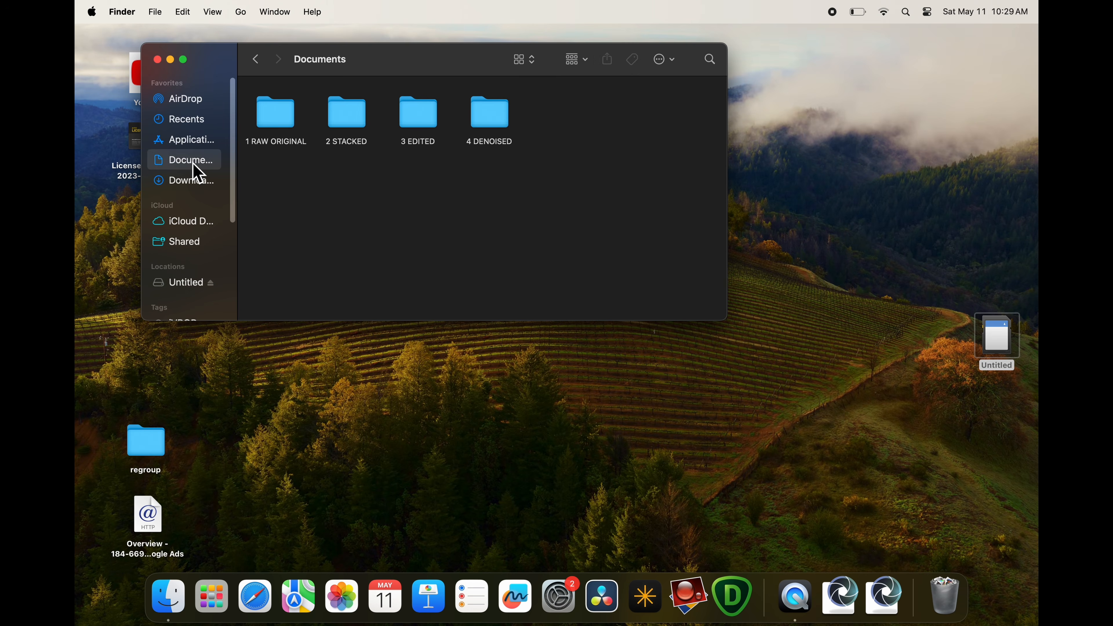
{"action": "double_click", "coordinate": [502, 127]}
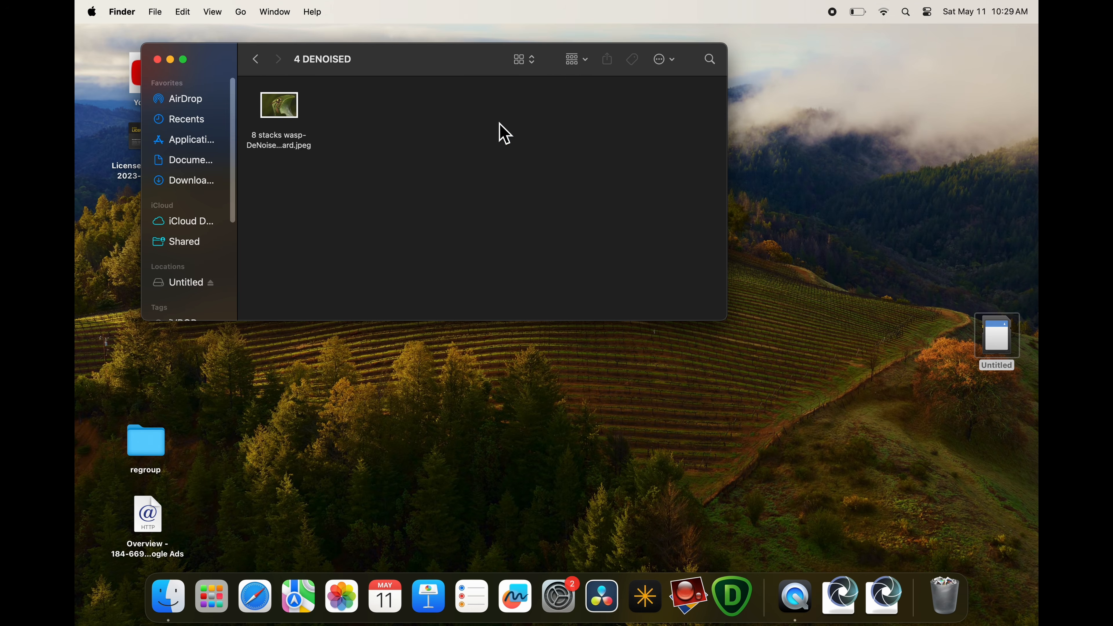
{"action": "double_click", "coordinate": [295, 128]}
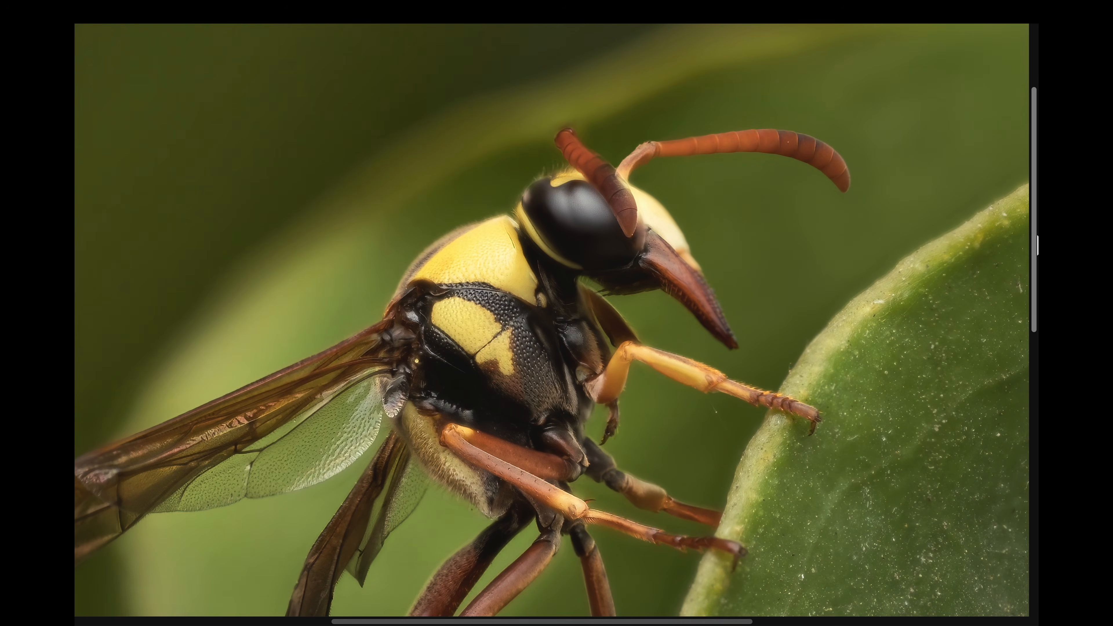
{"action": "scroll", "coordinate": [1037, 288], "scroll_direction": "down", "scroll_amount": 5}
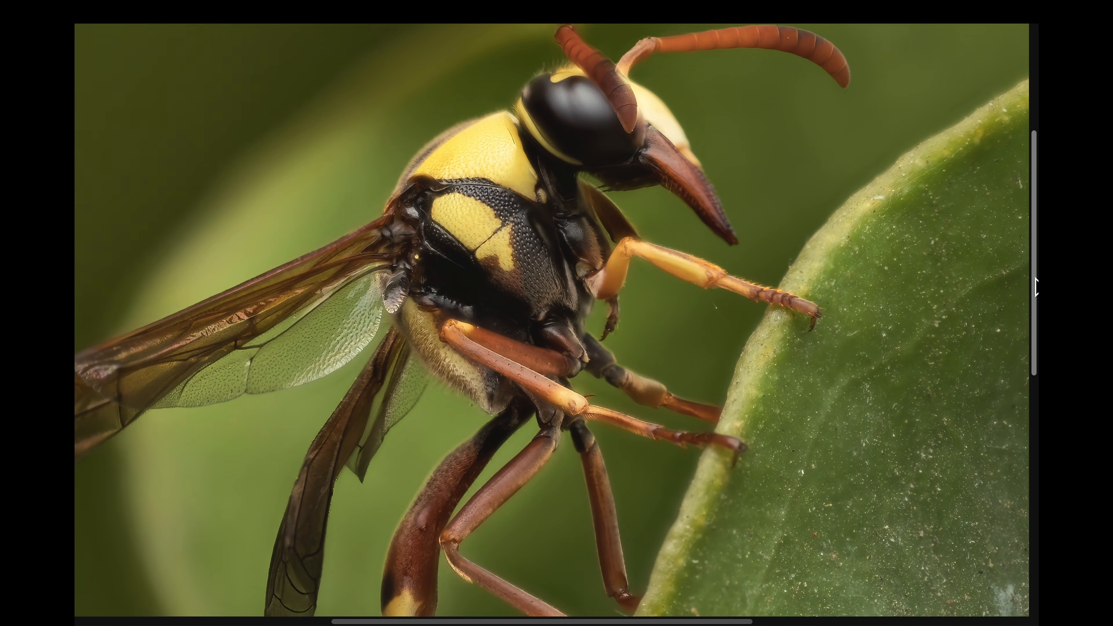
{"action": "left_click_drag", "start_coordinate": [1036, 288], "coordinate": [1006, 464]}
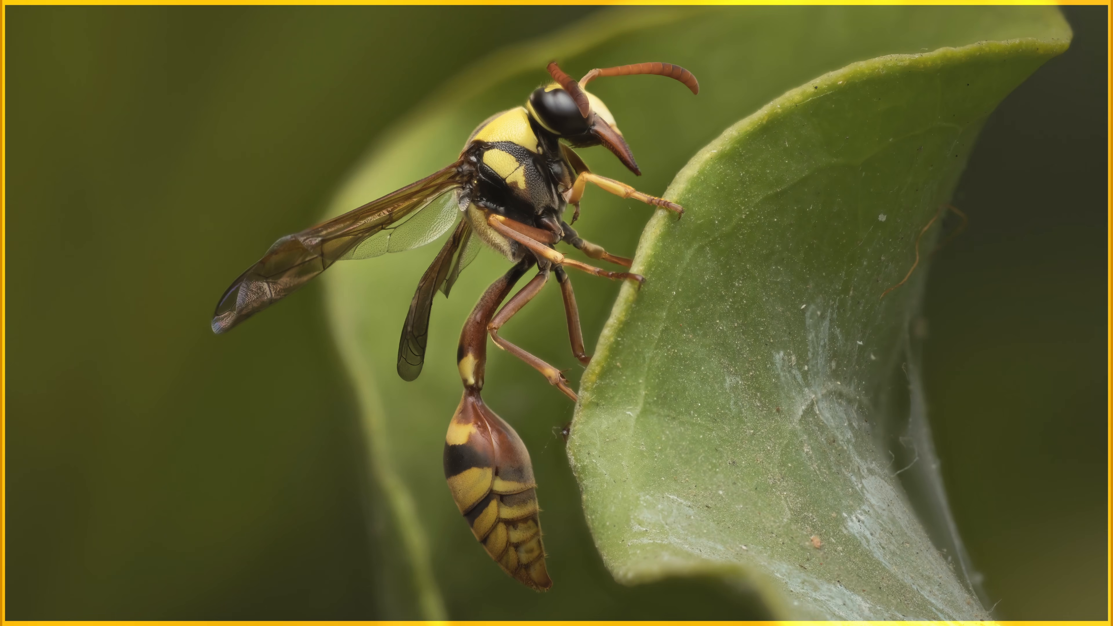